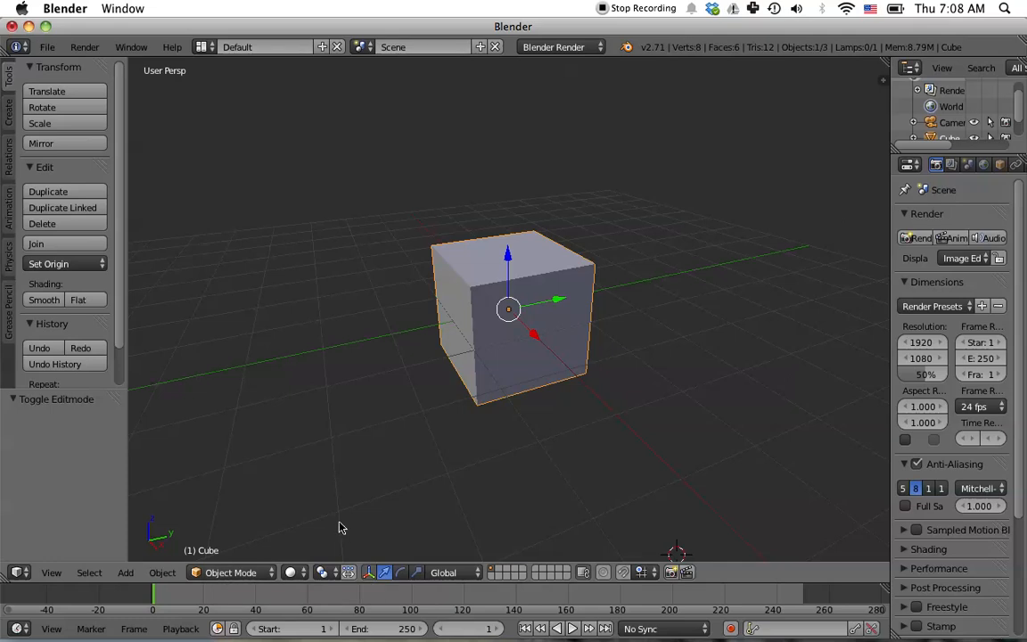
- Enter Edit Mode and scale the whole cube 2.35 along the X axis
{"action": "key", "text": "Tab"}
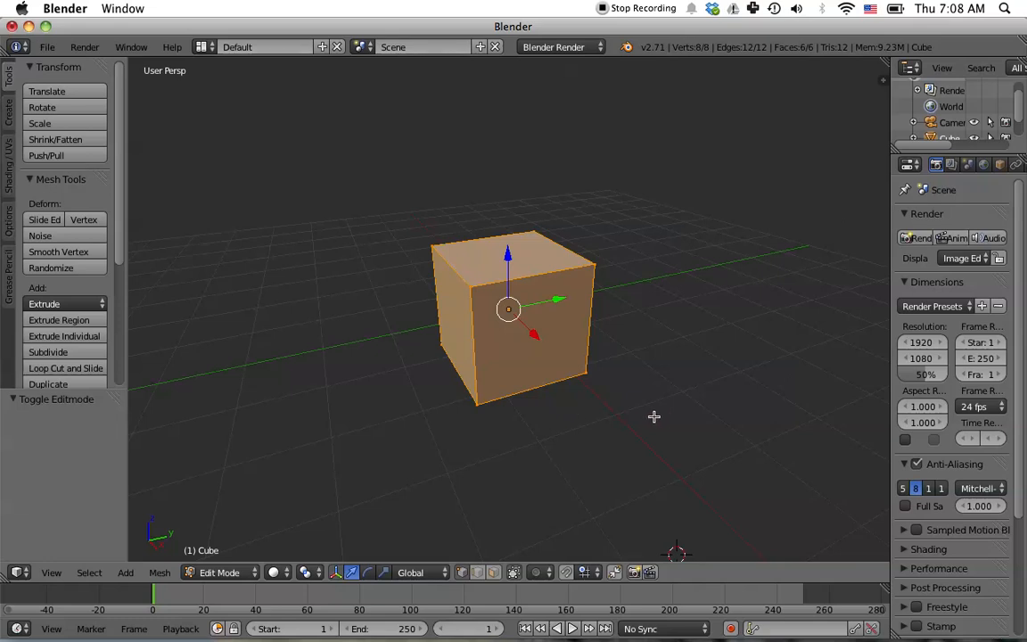
{"action": "key", "text": "s"}
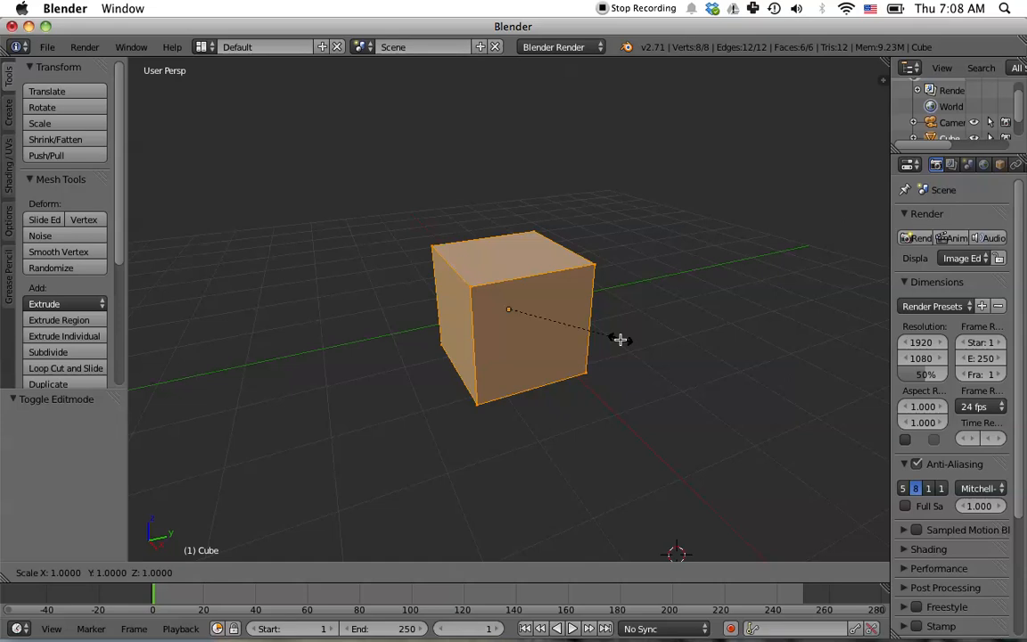
{"action": "key", "text": "x"}
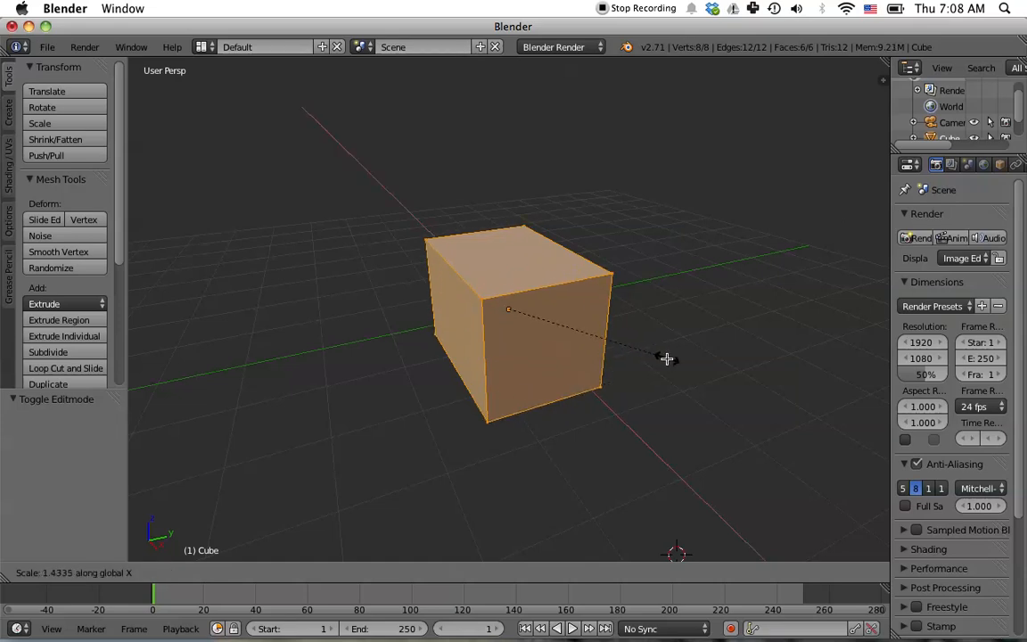
{"action": "left_click", "coordinate": [763, 402]}
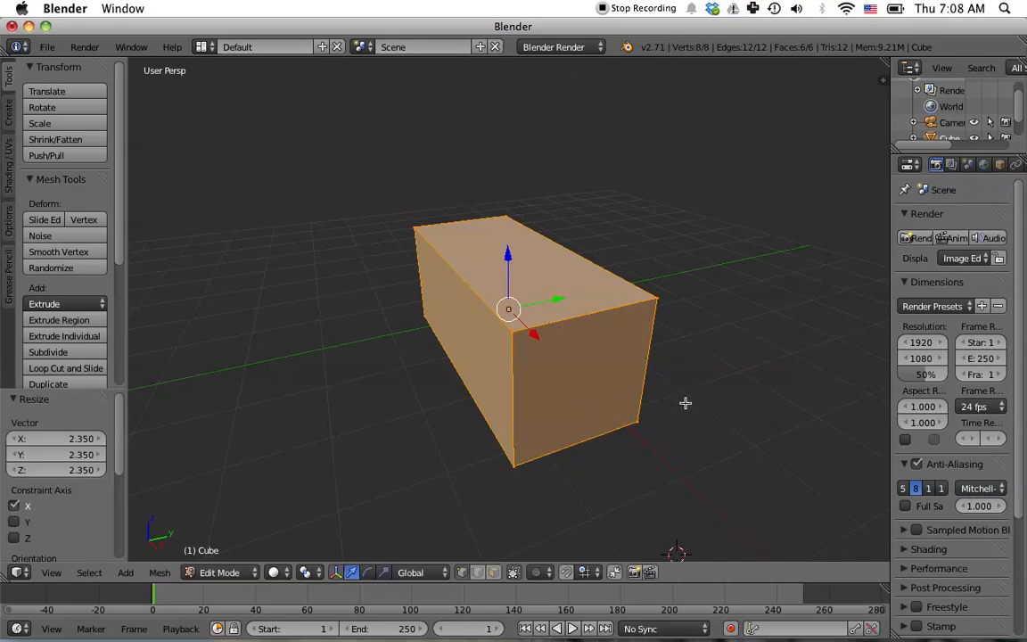
- Scale the cube 1.89 along the Y axis
{"action": "key", "text": "s"}
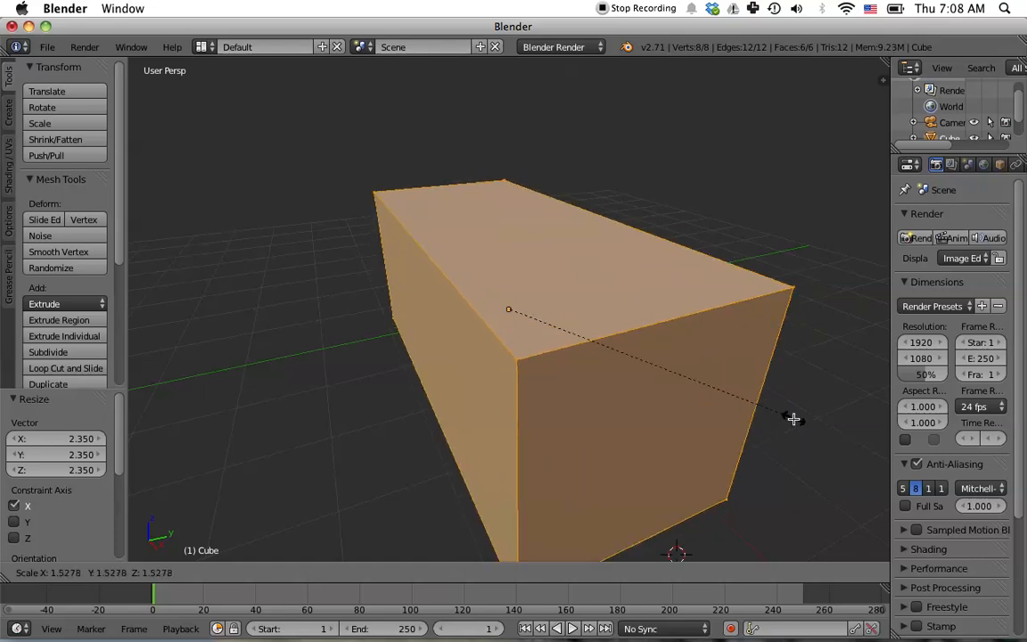
{"action": "key", "text": "y"}
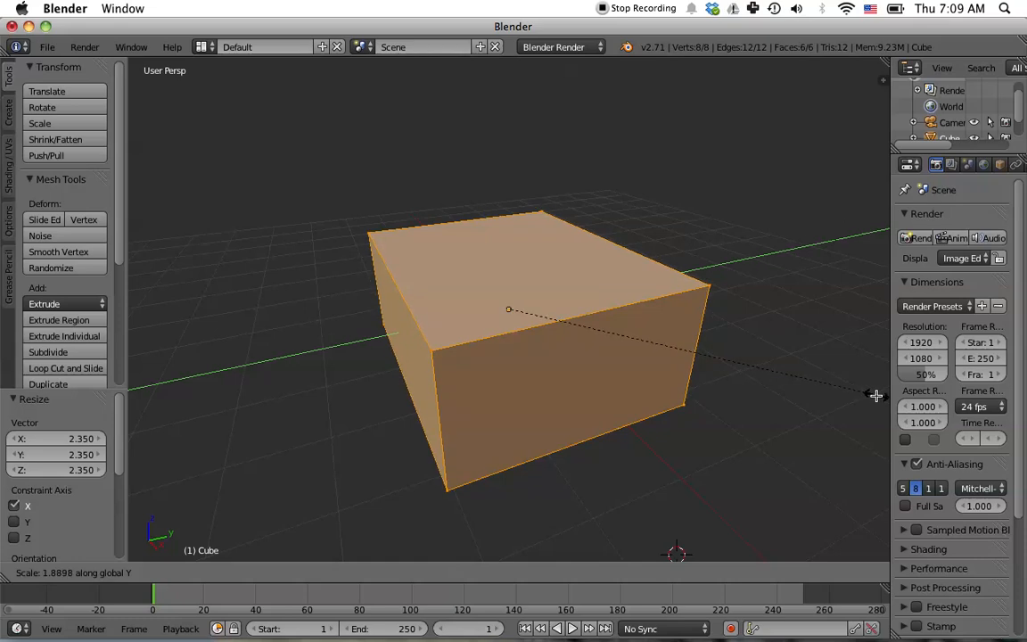
{"action": "left_click", "coordinate": [874, 395]}
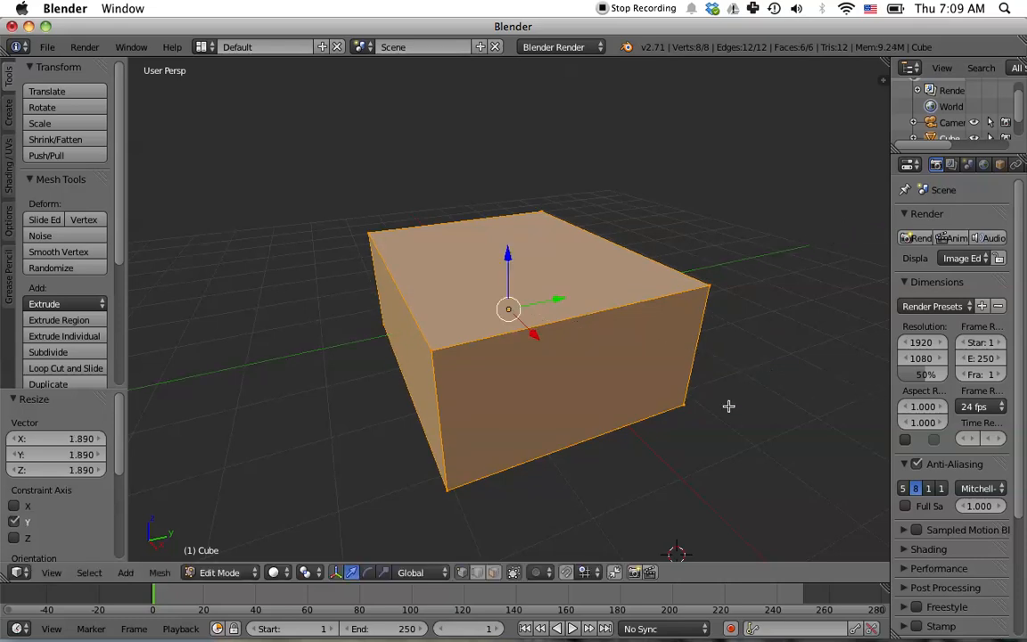
- Select a corner vertex, then switch to edge selection and select a top edge
{"action": "middle_click_drag", "start_coordinate": [782, 433], "coordinate": [644, 417]}
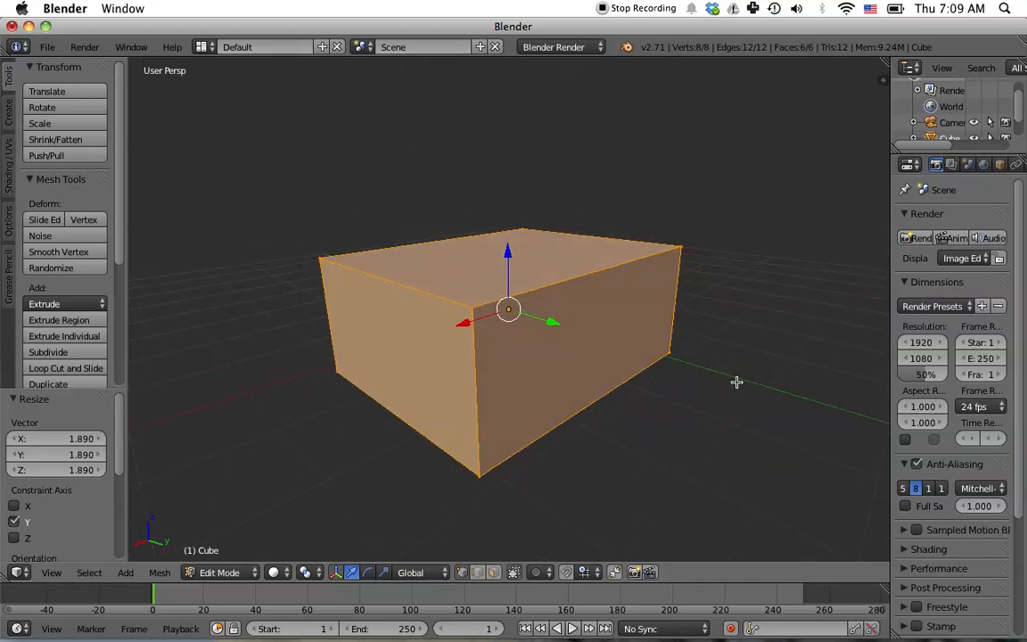
{"action": "middle_click_drag", "start_coordinate": [664, 344], "coordinate": [348, 345]}
{"action": "middle_click_drag", "start_coordinate": [767, 403], "coordinate": [727, 401]}
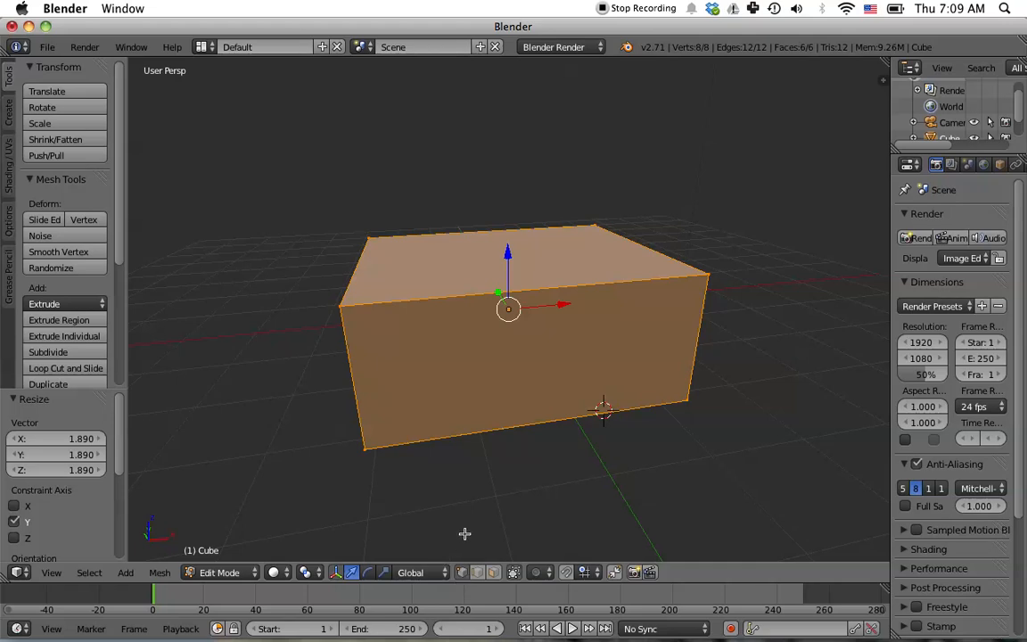
{"action": "right_click", "coordinate": [341, 305]}
{"action": "middle_click_drag", "start_coordinate": [408, 405], "coordinate": [445, 447]}
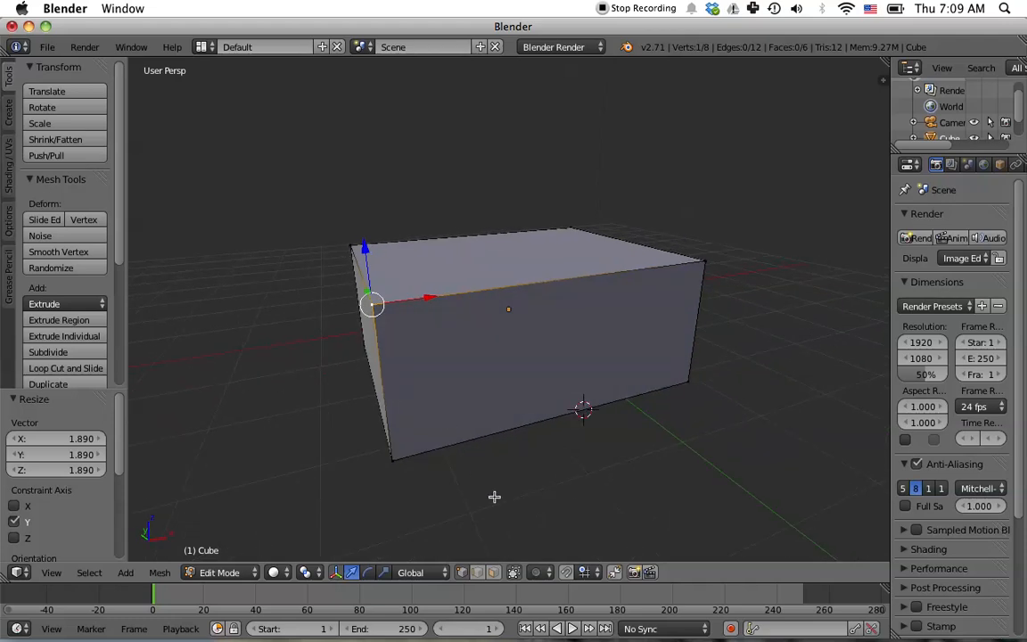
{"action": "left_click", "coordinate": [478, 575]}
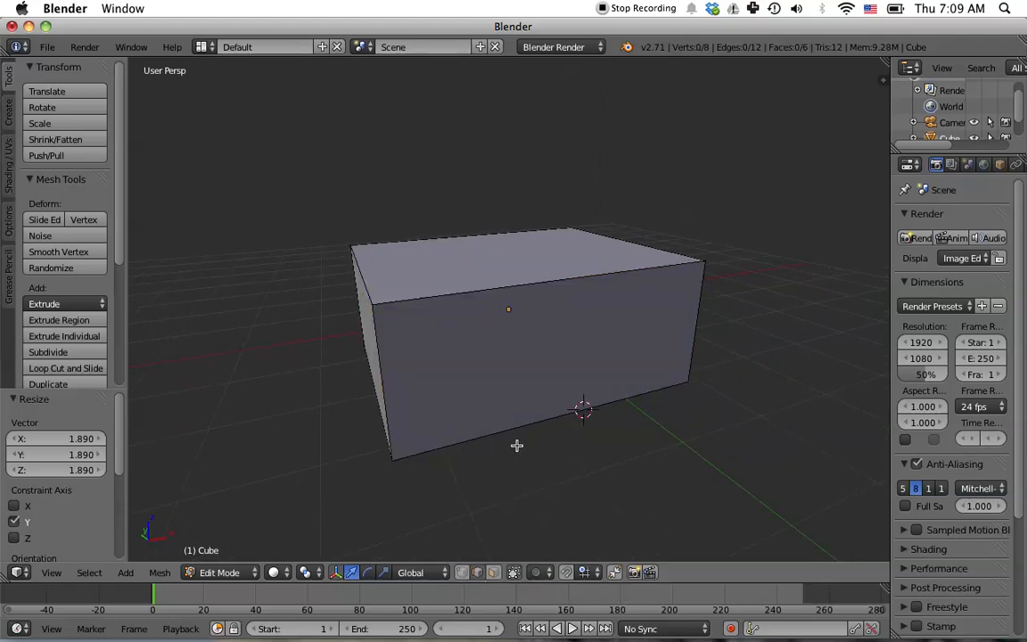
{"action": "right_click", "coordinate": [485, 289]}
{"action": "middle_click_drag", "start_coordinate": [674, 436], "coordinate": [580, 449]}
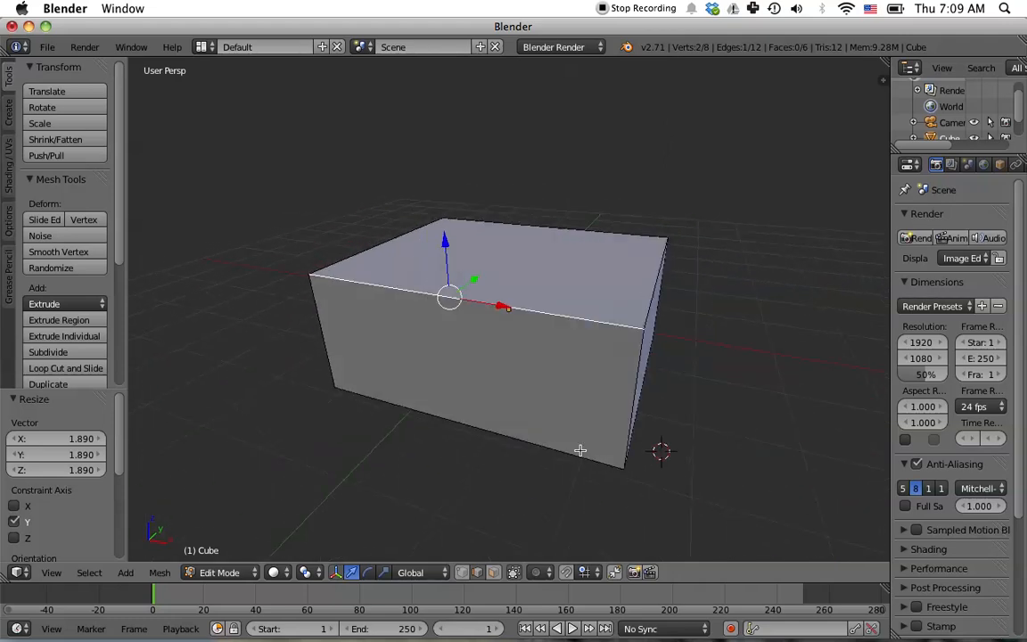
- Switch to face selection, select the top face, extrude it in place and scale it up by 1.276
{"action": "left_click", "coordinate": [495, 576]}
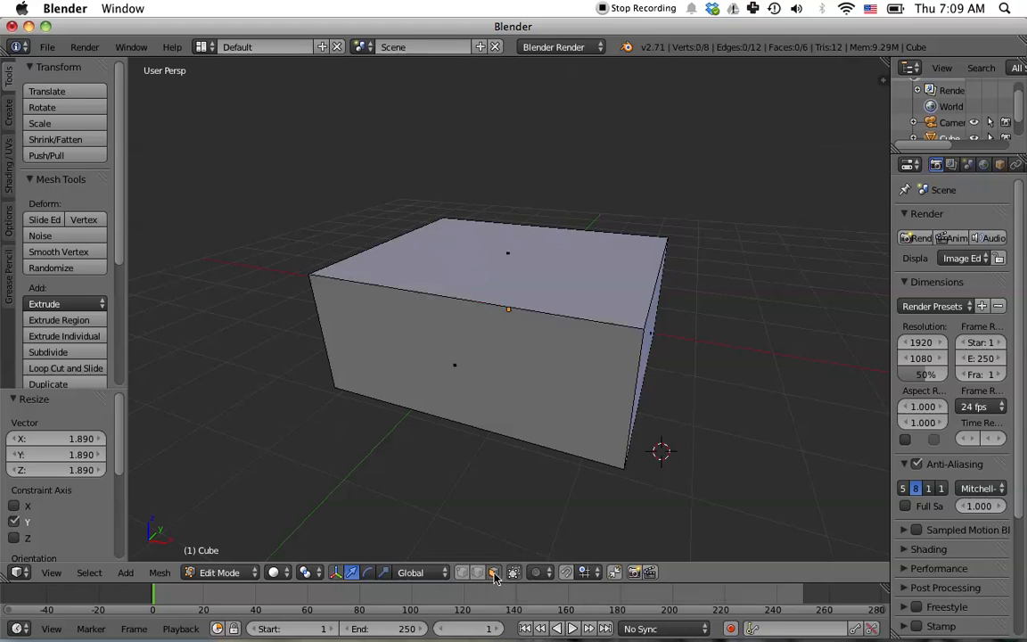
{"action": "right_click", "coordinate": [526, 263]}
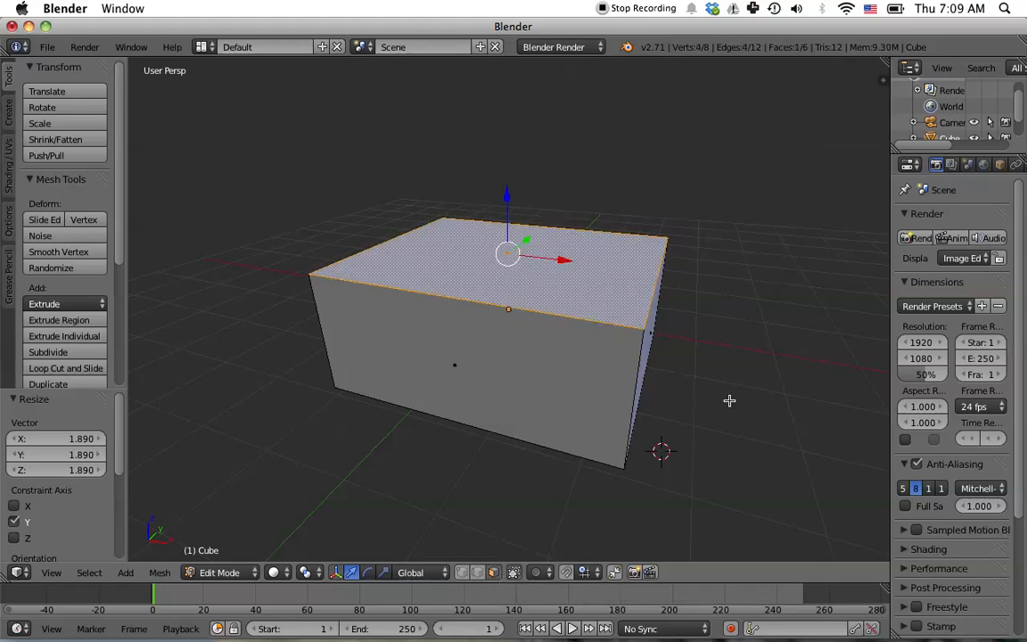
{"action": "mouse_move", "coordinate": [731, 398]}
{"action": "middle_mouse_down"}
{"action": "mouse_move", "coordinate": [699, 380]}
{"action": "mouse_move", "coordinate": [715, 387]}
{"action": "middle_mouse_up"}
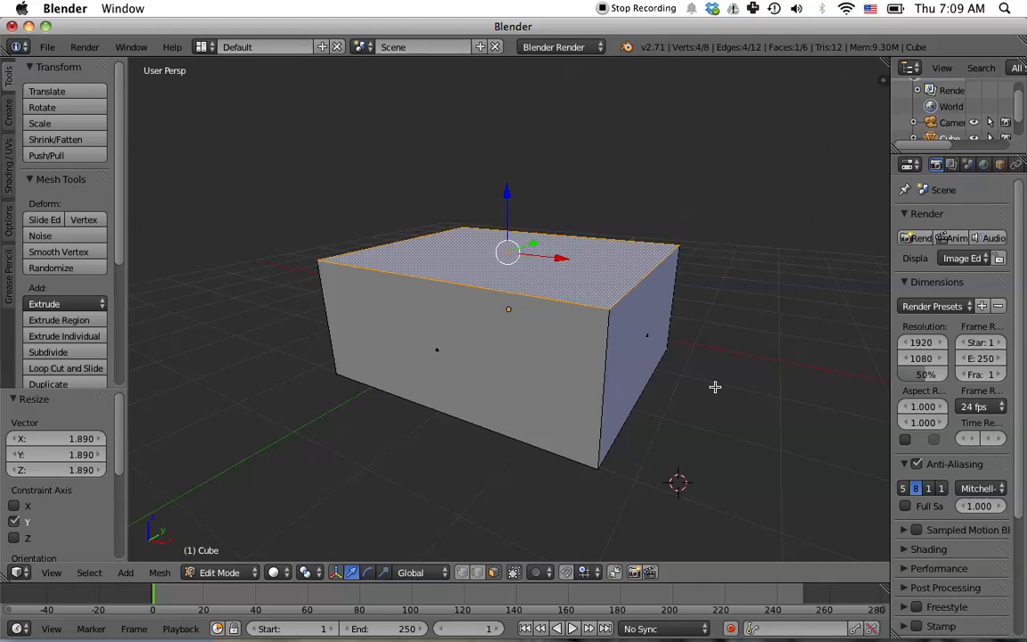
{"action": "key", "text": "e"}
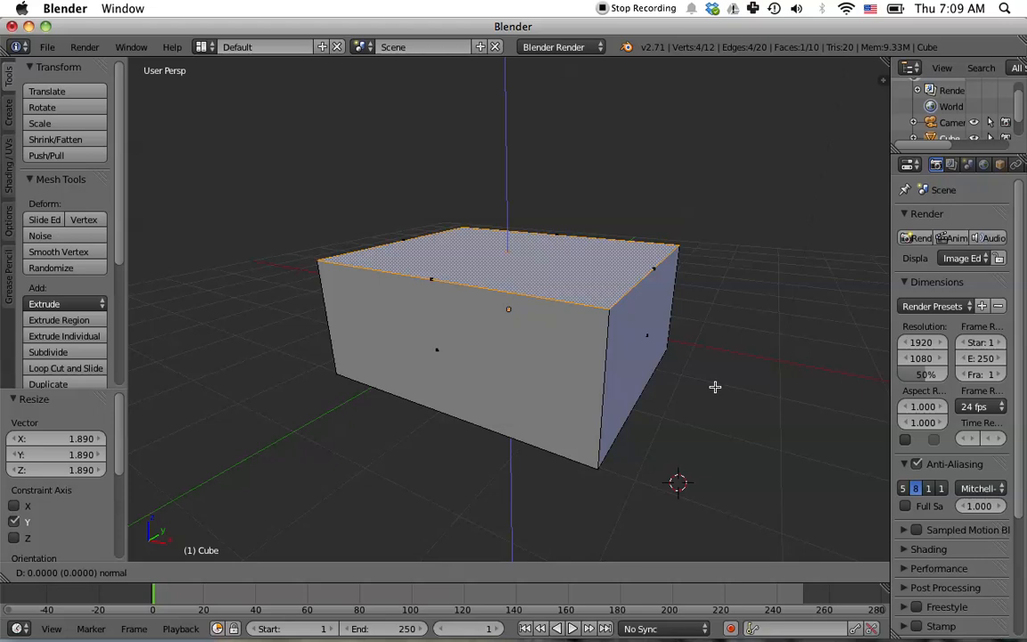
{"action": "right_click", "coordinate": [715, 386]}
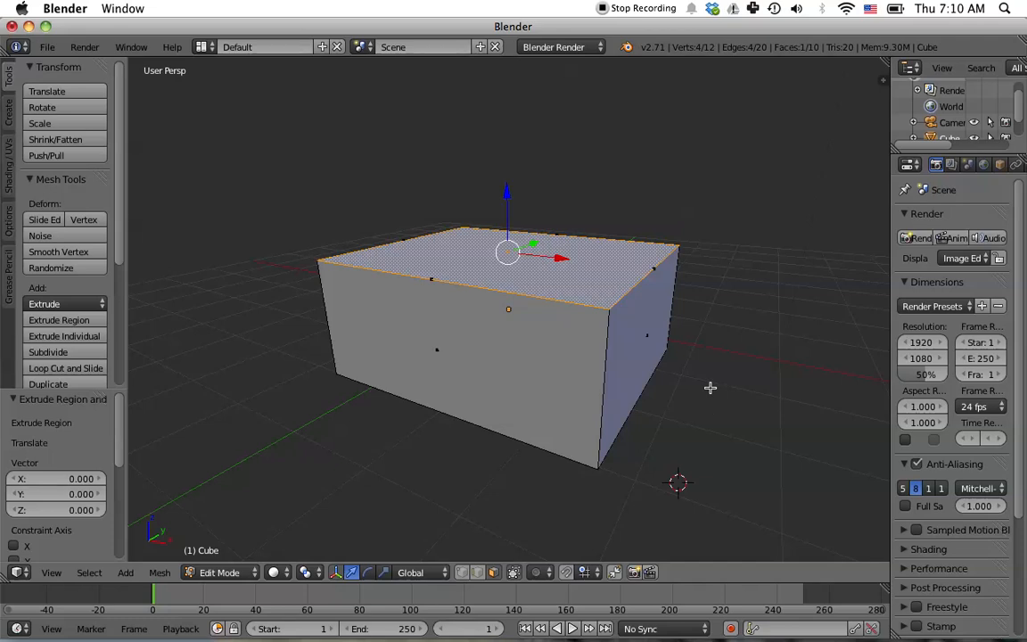
{"action": "key", "text": "s"}
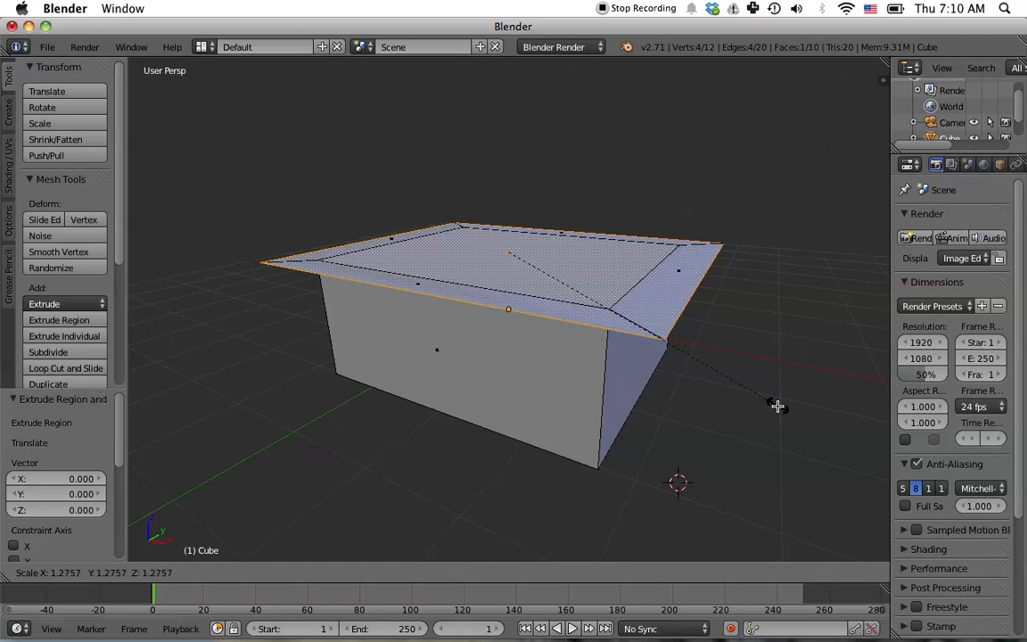
{"action": "left_click", "coordinate": [777, 405]}
- Extrude the enlarged top face upward by 1.505 along Z
{"action": "mouse_move", "coordinate": [775, 355]}
{"action": "middle_mouse_down"}
{"action": "mouse_move", "coordinate": [739, 324]}
{"action": "mouse_move", "coordinate": [755, 355]}
{"action": "middle_mouse_up"}
{"action": "key", "text": "e"}
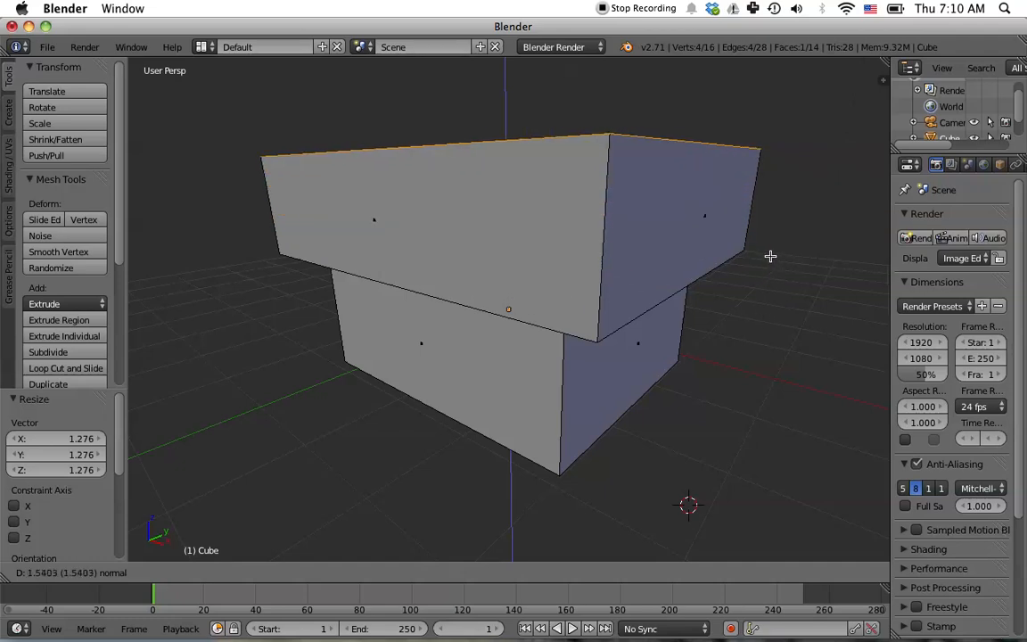
{"action": "left_click", "coordinate": [771, 258]}
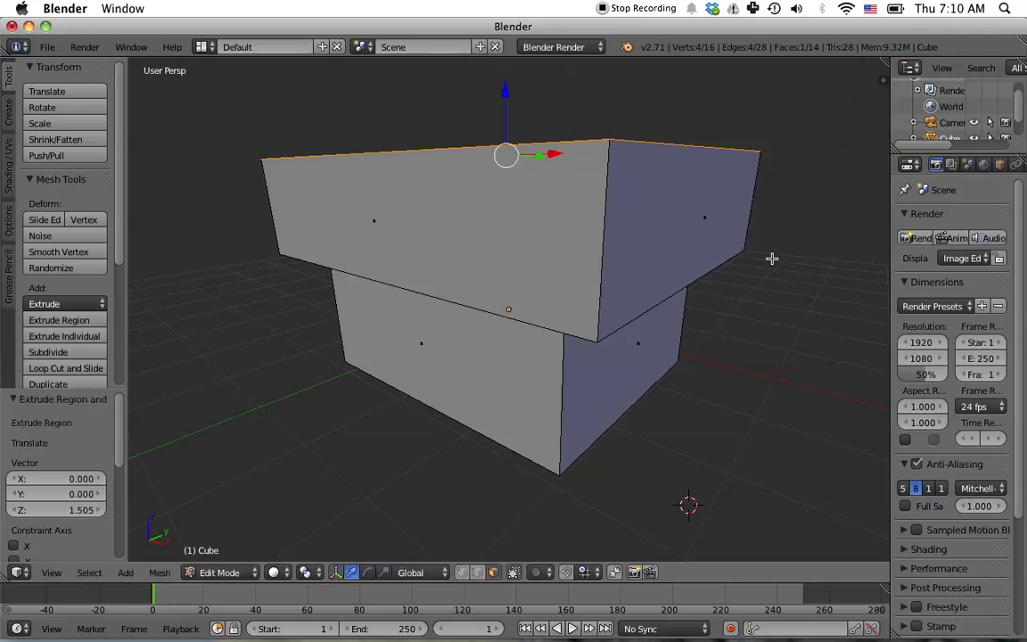
- Merge the top face's vertices at center to form a pyramid roof
{"action": "mouse_move", "coordinate": [798, 381]}
{"action": "middle_mouse_down"}
{"action": "mouse_move", "coordinate": [781, 394]}
{"action": "mouse_move", "coordinate": [770, 376]}
{"action": "mouse_move", "coordinate": [778, 350]}
{"action": "mouse_move", "coordinate": [784, 392]}
{"action": "middle_mouse_up"}
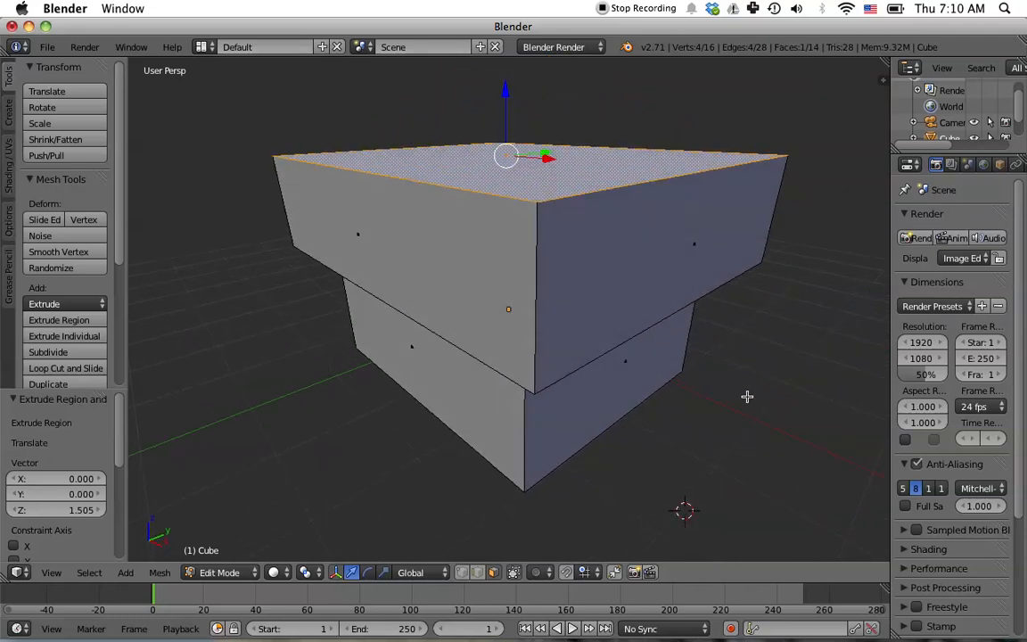
{"action": "scroll", "coordinate": [80, 306], "scroll_direction": "down", "scroll_amount": 5}
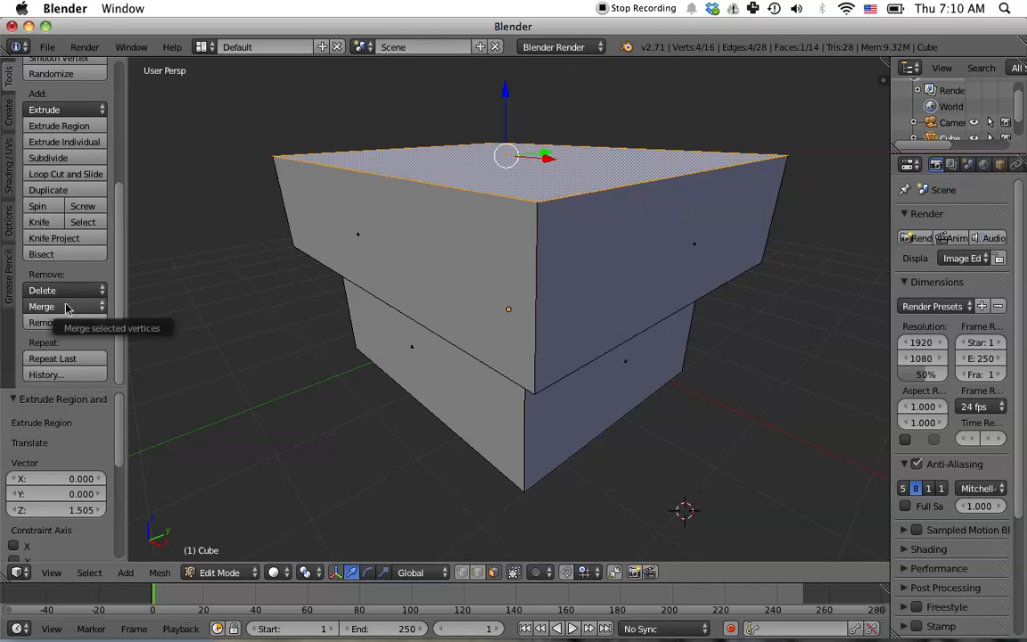
{"action": "left_click", "coordinate": [67, 306]}
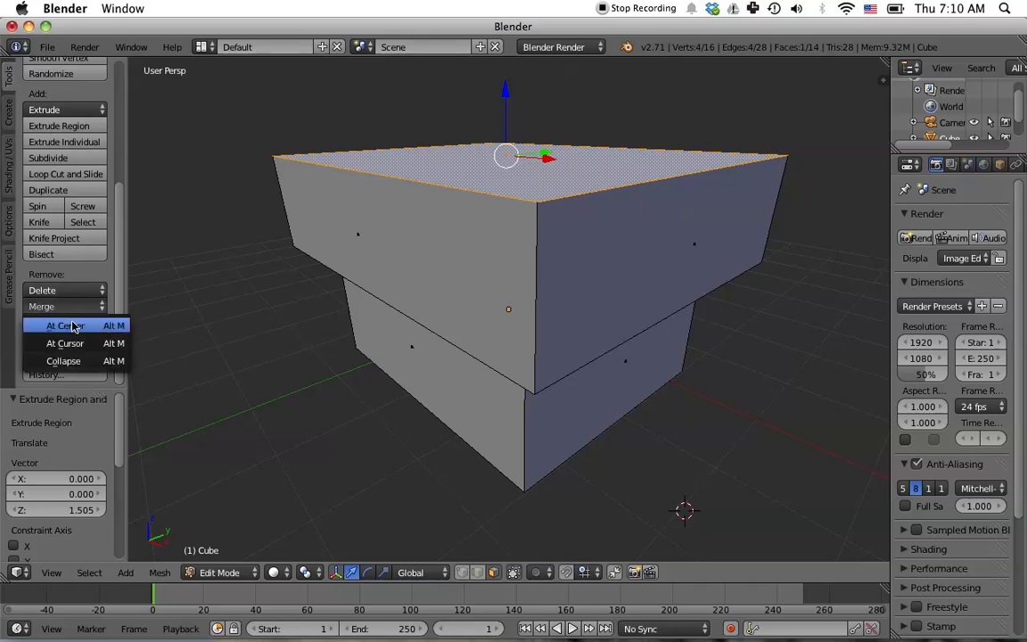
{"action": "left_click", "coordinate": [74, 327]}
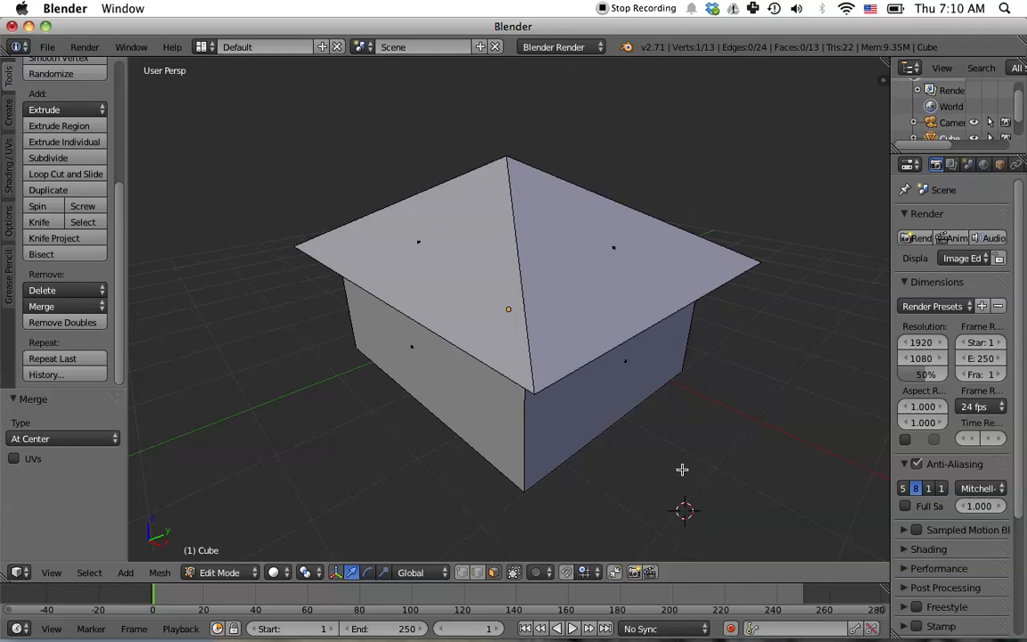
- Switch to vertex selection and raise the roof apex vertex 0.213 along Z
{"action": "mouse_move", "coordinate": [682, 469]}
{"action": "middle_mouse_down"}
{"action": "mouse_move", "coordinate": [704, 426]}
{"action": "mouse_move", "coordinate": [683, 476]}
{"action": "middle_mouse_up"}
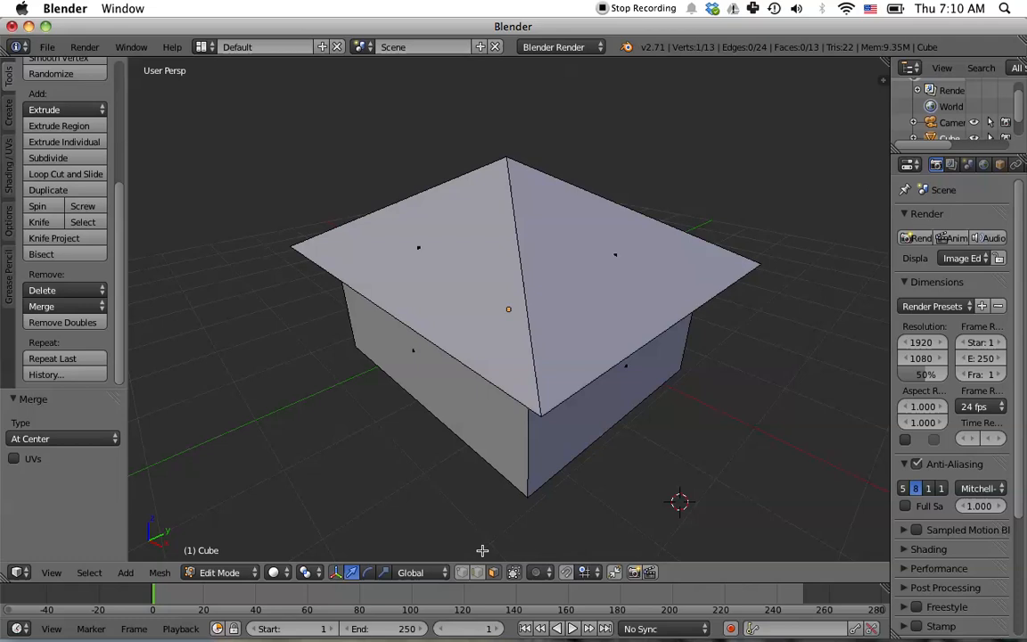
{"action": "left_click", "coordinate": [463, 573]}
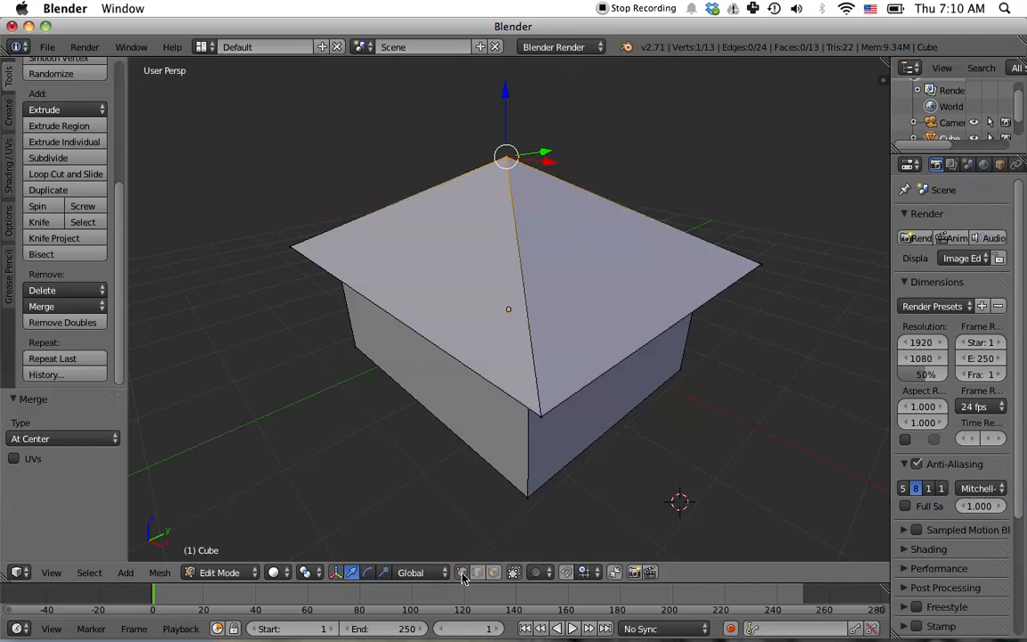
{"action": "middle_click_drag", "start_coordinate": [667, 417], "coordinate": [605, 399]}
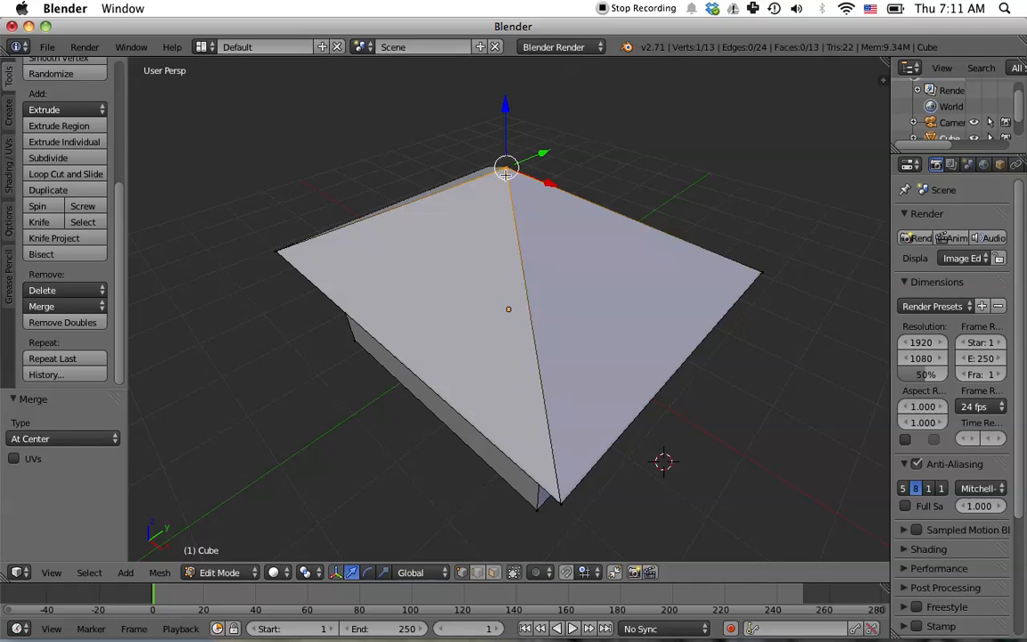
{"action": "middle_click_drag", "start_coordinate": [665, 318], "coordinate": [452, 302]}
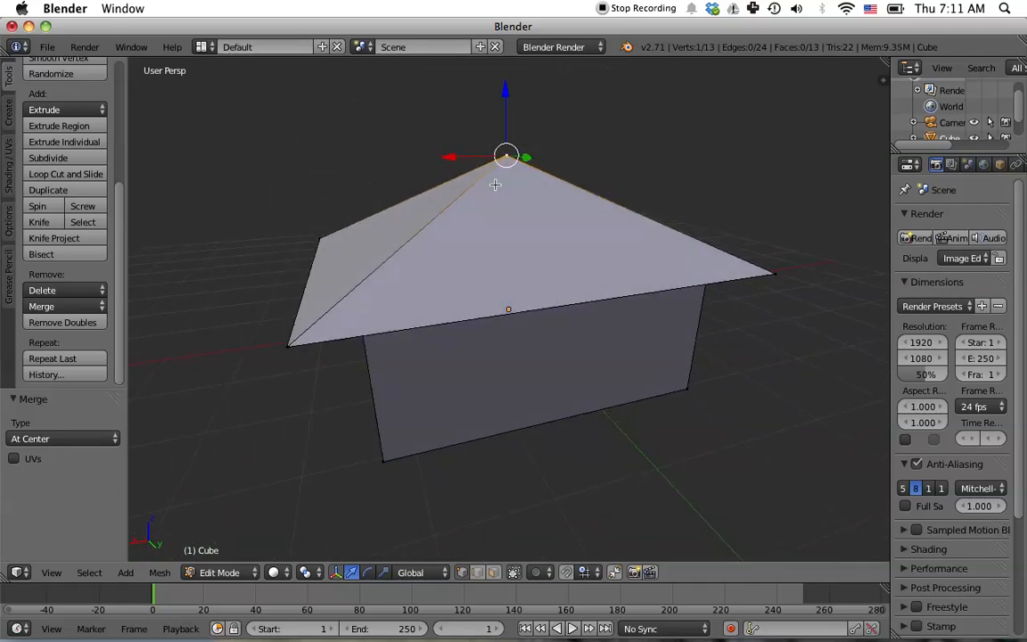
{"action": "mouse_move", "coordinate": [507, 93]}
{"action": "left_mouse_down"}
{"action": "mouse_move", "coordinate": [504, 61]}
{"action": "mouse_move", "coordinate": [505, 82]}
{"action": "left_mouse_up"}
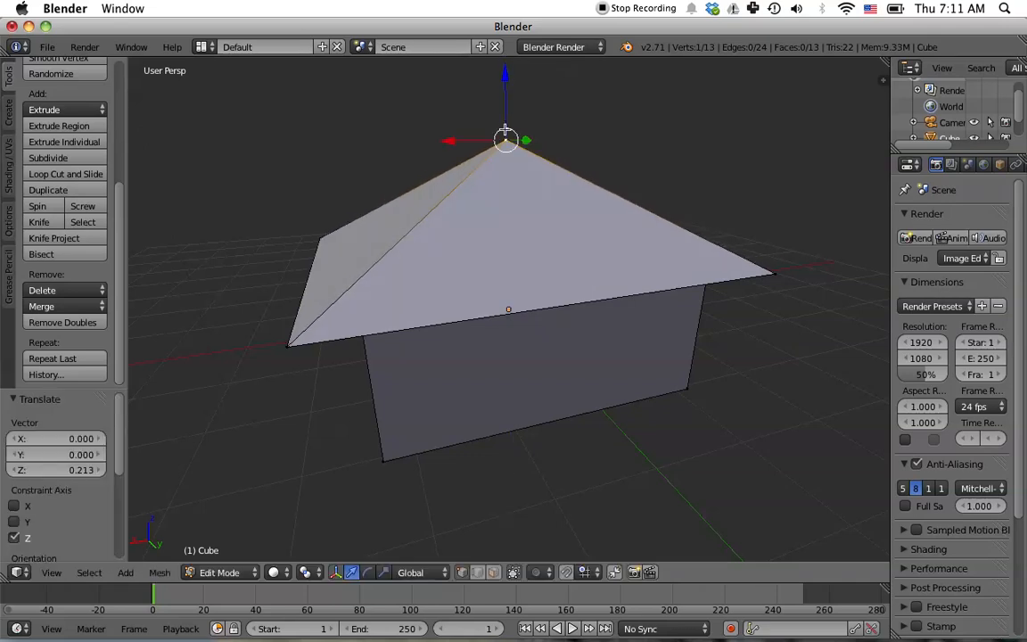
- Move the roof apex 1.621 along X, then undo that move
{"action": "left_click_drag", "start_coordinate": [450, 141], "coordinate": [328, 158]}
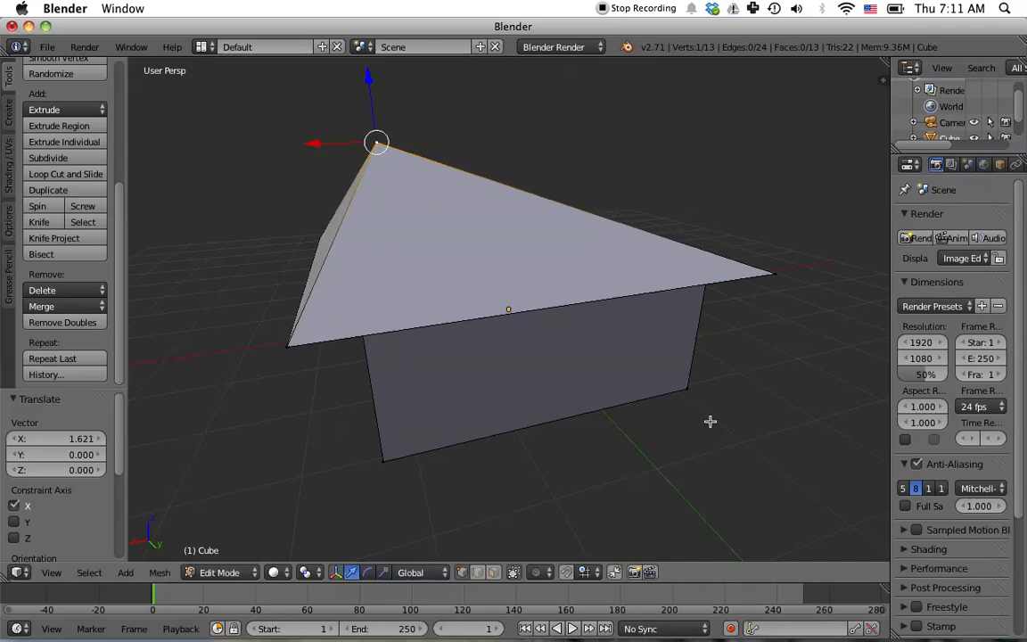
{"action": "key", "text": "ctrl+z"}
- Switch to face selection and select all four outer wall faces of the house
{"action": "middle_click_drag", "start_coordinate": [658, 403], "coordinate": [671, 370]}
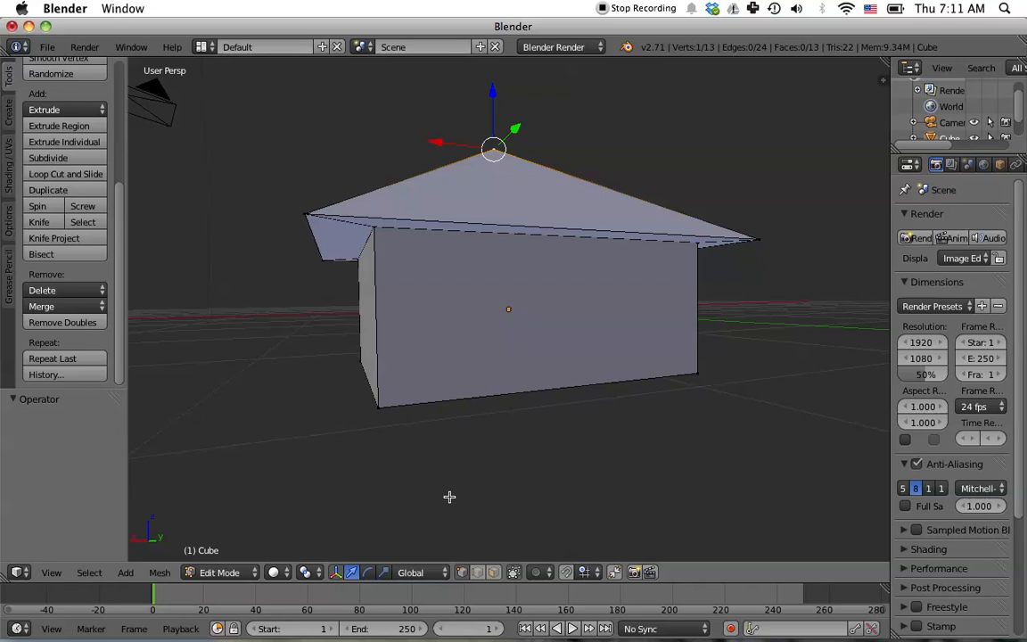
{"action": "left_click", "coordinate": [494, 574]}
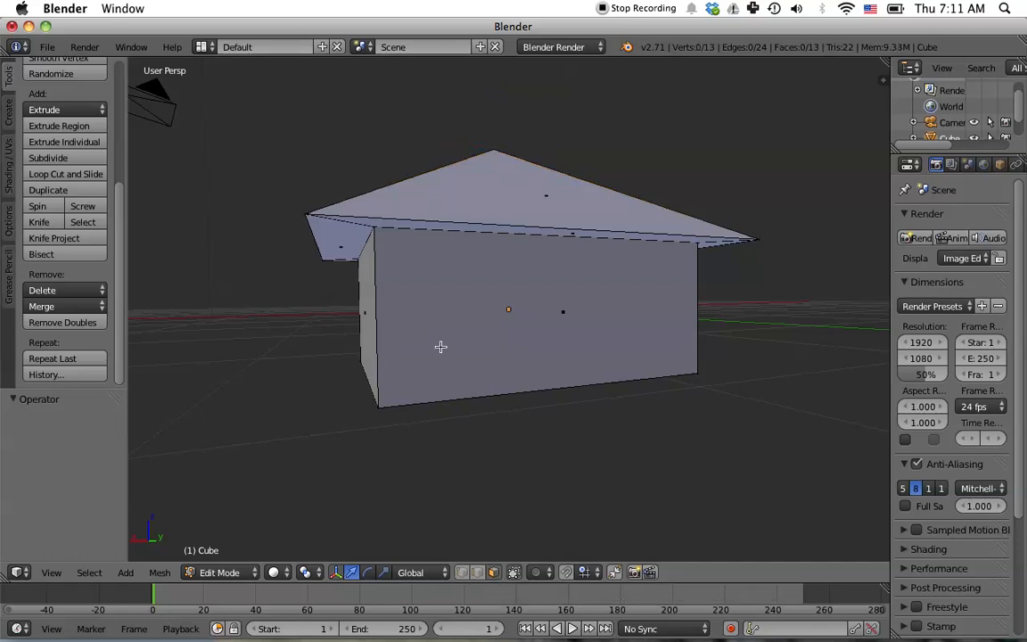
{"action": "right_click", "coordinate": [501, 330]}
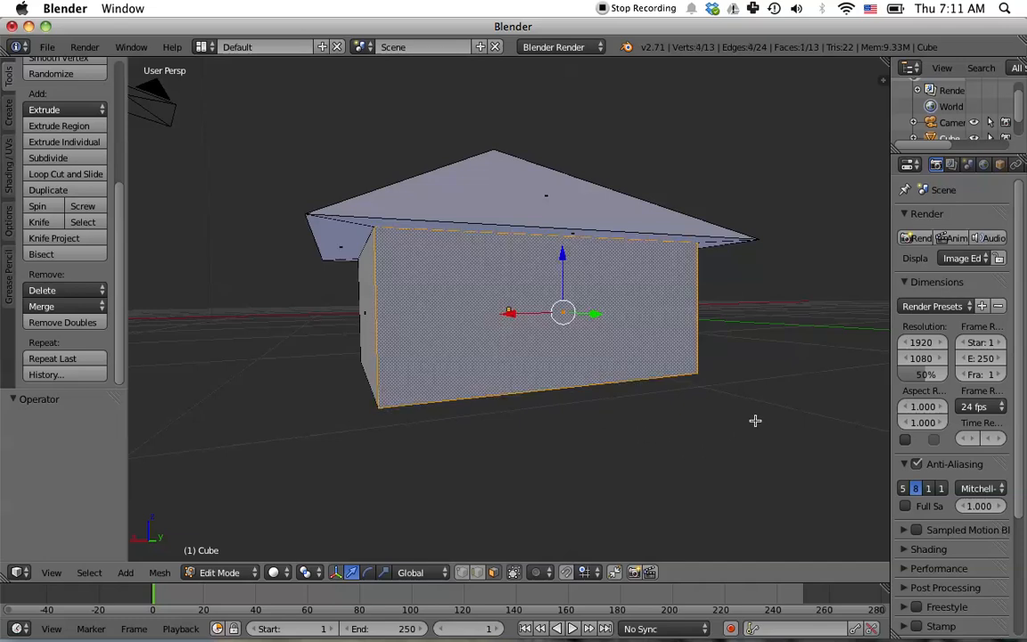
{"action": "middle_click_drag", "start_coordinate": [755, 414], "coordinate": [580, 405]}
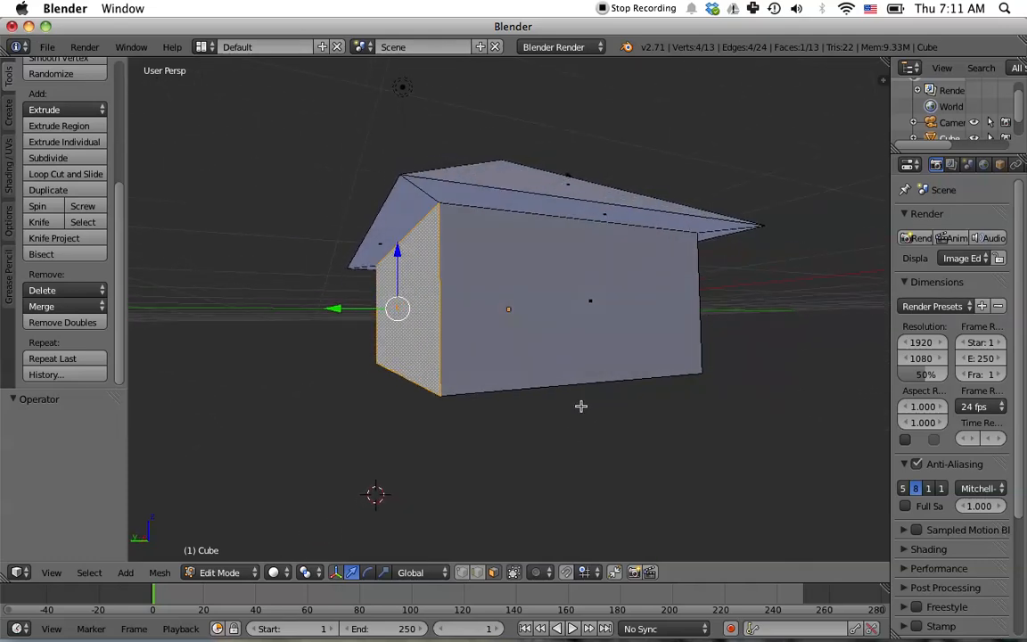
{"action": "right_click", "coordinate": [539, 314], "text": "shift"}
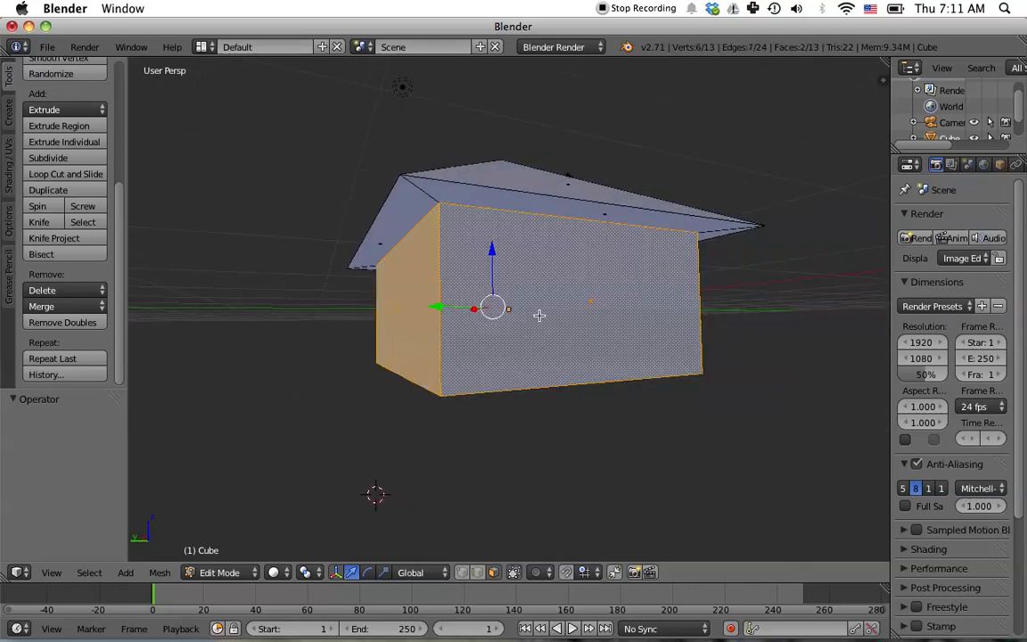
{"action": "middle_click_drag", "start_coordinate": [766, 443], "coordinate": [589, 439]}
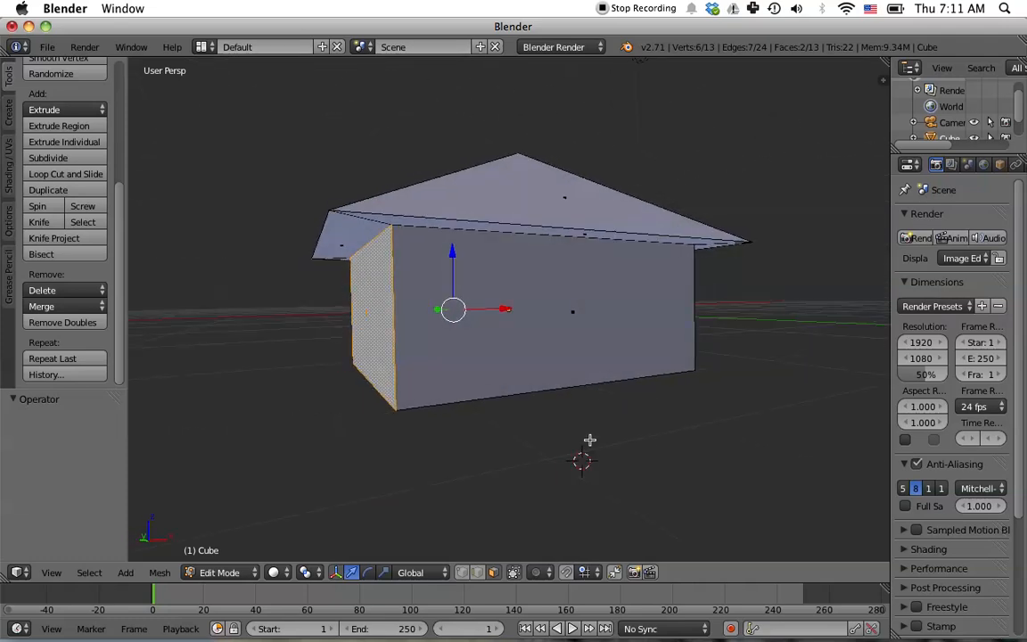
{"action": "right_click", "coordinate": [536, 340], "text": "shift"}
{"action": "middle_click_drag", "start_coordinate": [689, 419], "coordinate": [572, 461]}
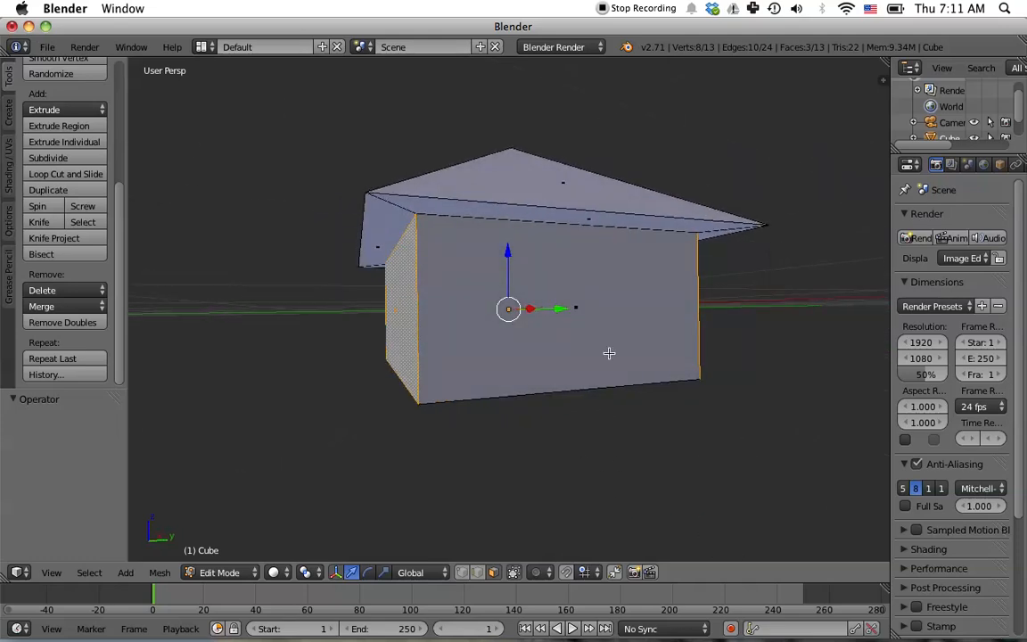
{"action": "right_click", "coordinate": [610, 353], "text": "shift"}
{"action": "middle_click_drag", "start_coordinate": [786, 451], "coordinate": [486, 479]}
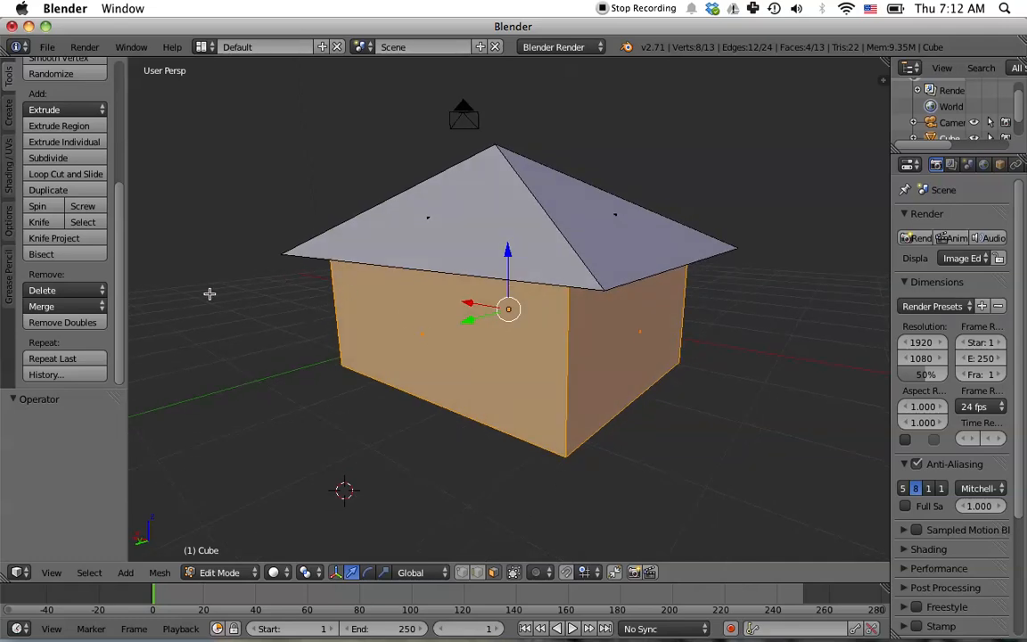
- Subdivide the selected walls with 6 cuts
{"action": "left_click", "coordinate": [72, 160]}
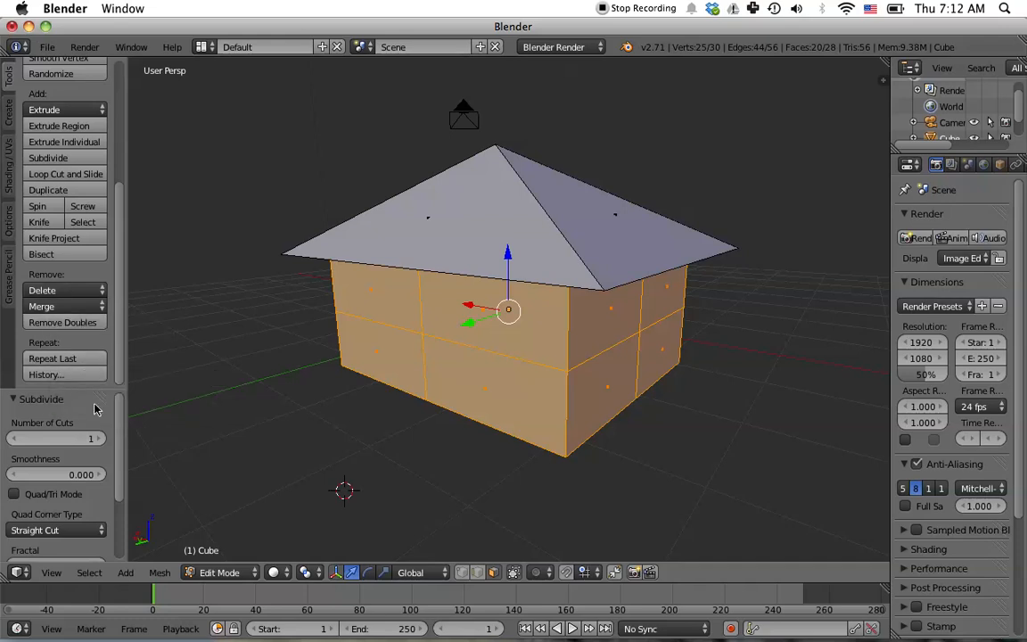
{"action": "left_click", "coordinate": [94, 441]}
{"action": "left_click", "coordinate": [97, 442]}
{"action": "left_click", "coordinate": [99, 440]}
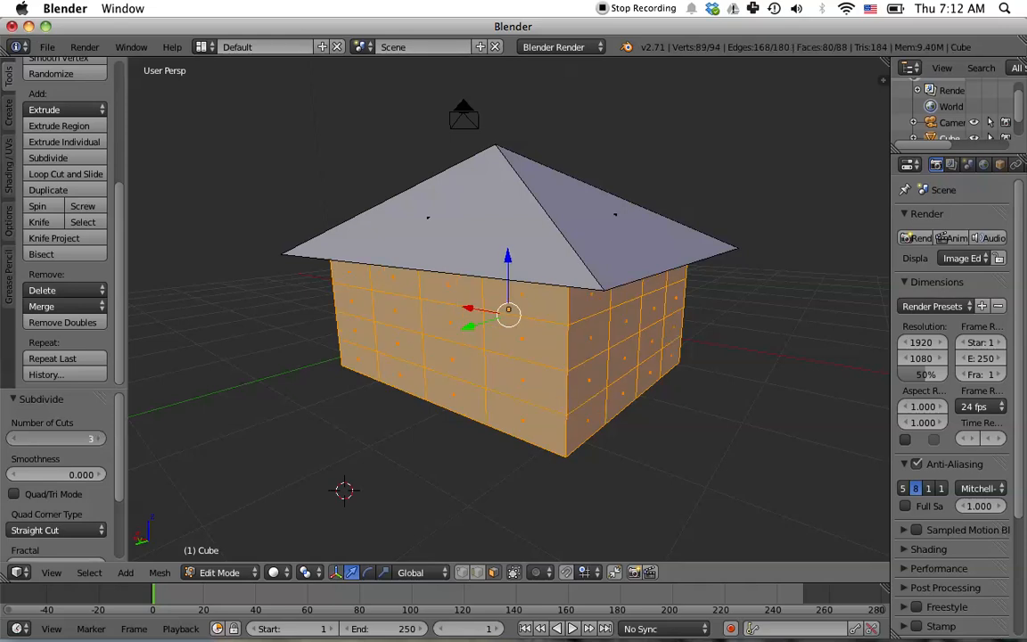
{"action": "left_click", "coordinate": [99, 440]}
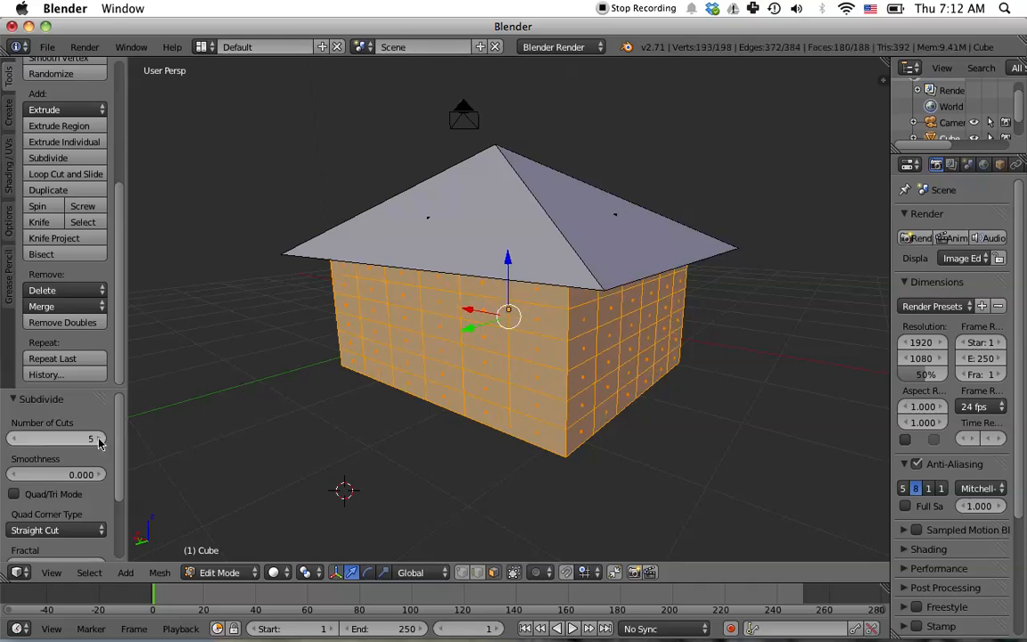
{"action": "left_click", "coordinate": [99, 439]}
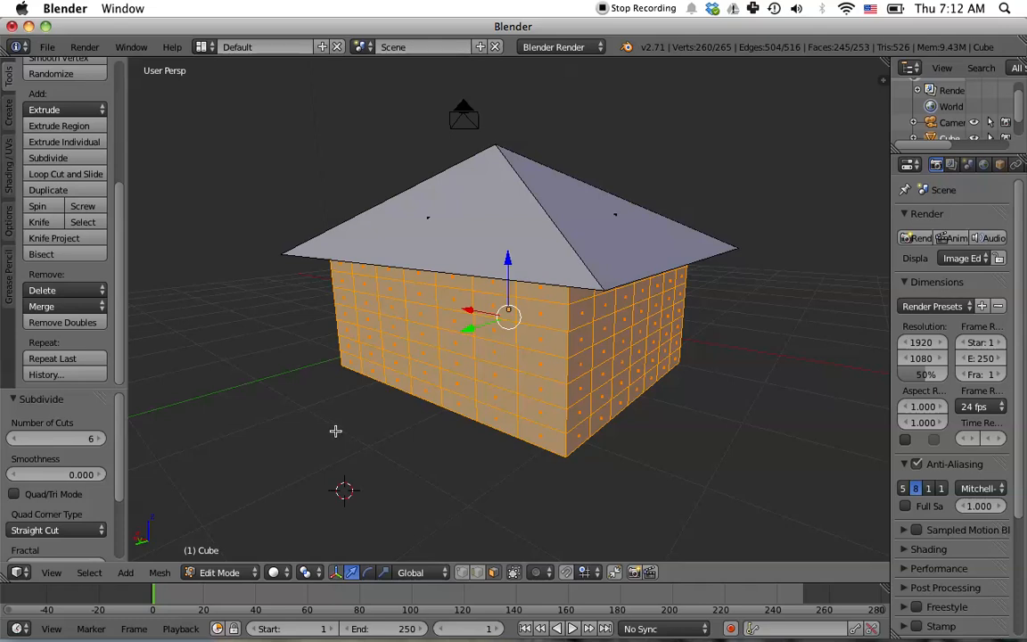
- Select a vertical column of three front wall faces and extrude them inward 0.124 along Y to form a door
{"action": "middle_click_drag", "start_coordinate": [671, 450], "coordinate": [373, 440]}
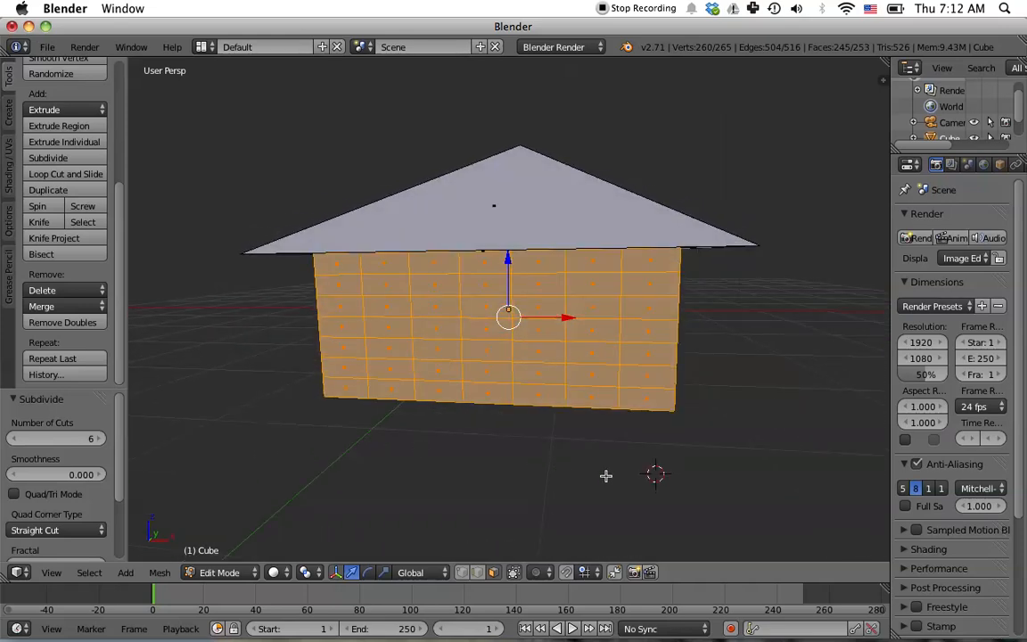
{"action": "key", "text": "KP_1"}
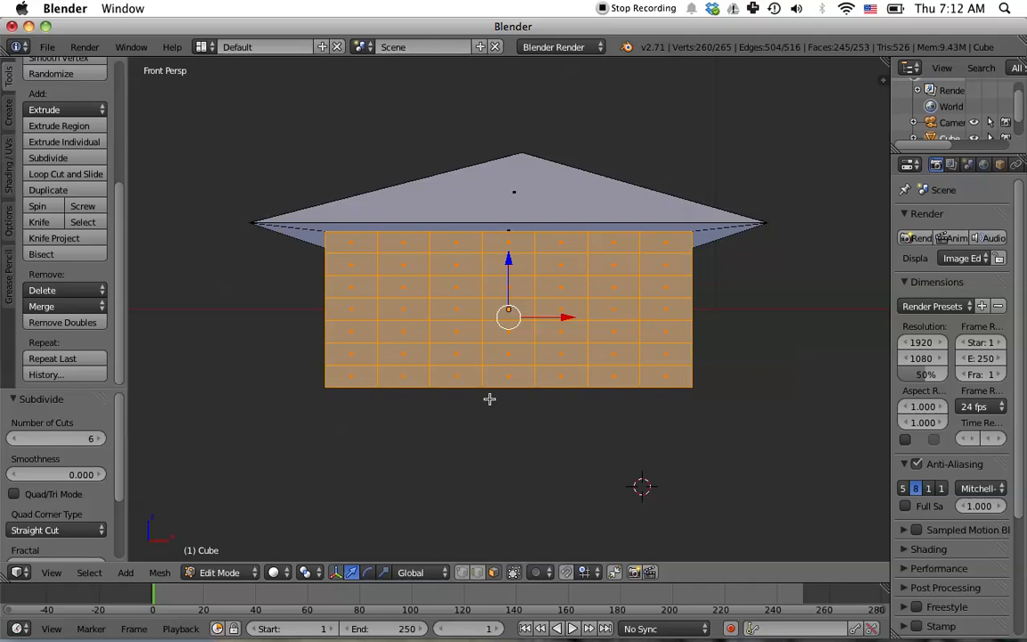
{"action": "right_click", "coordinate": [456, 336]}
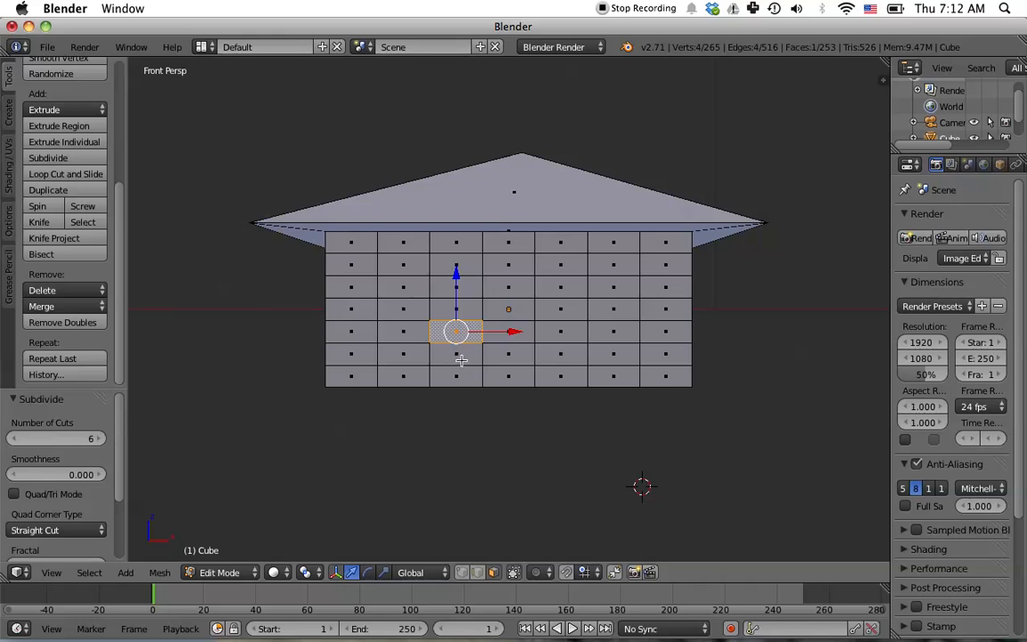
{"action": "right_click", "coordinate": [461, 359], "text": "shift"}
{"action": "right_click", "coordinate": [461, 374], "text": "shift"}
{"action": "middle_click_drag", "start_coordinate": [742, 387], "coordinate": [699, 397]}
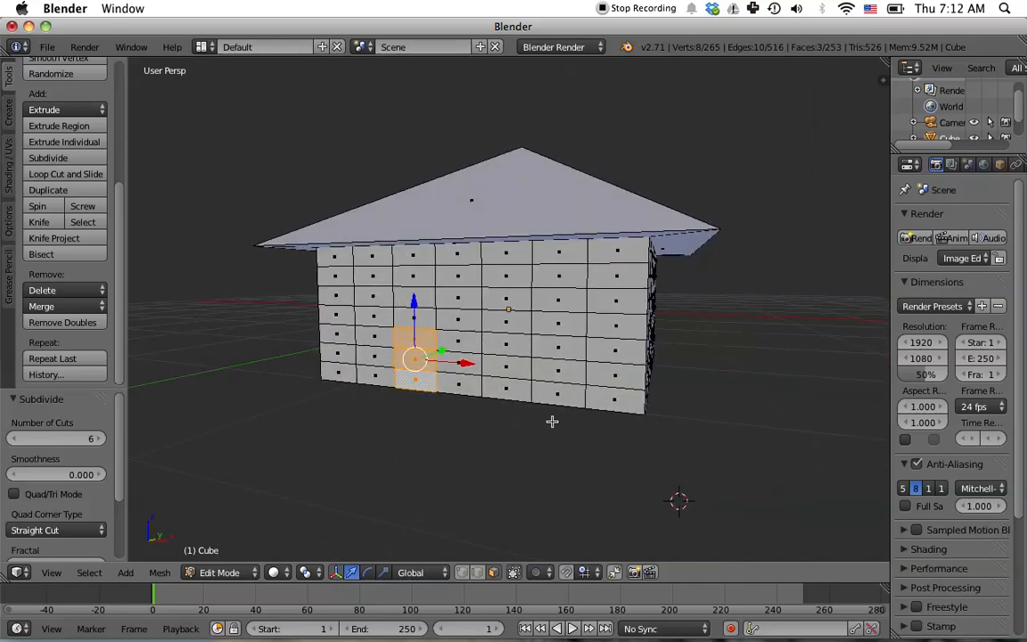
{"action": "middle_click_drag", "start_coordinate": [488, 418], "coordinate": [484, 426]}
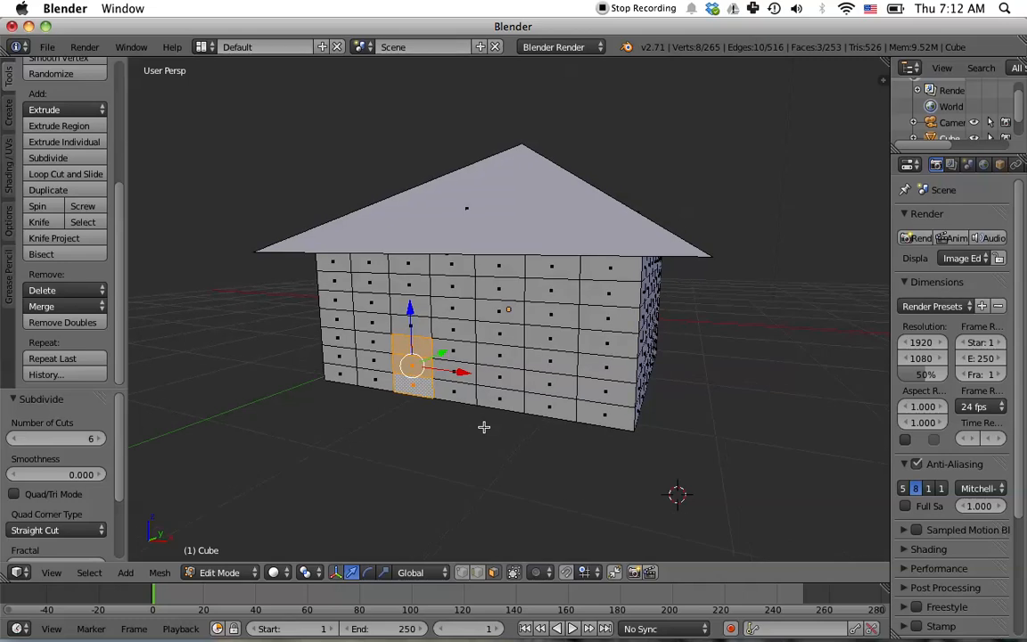
{"action": "key", "text": "e"}
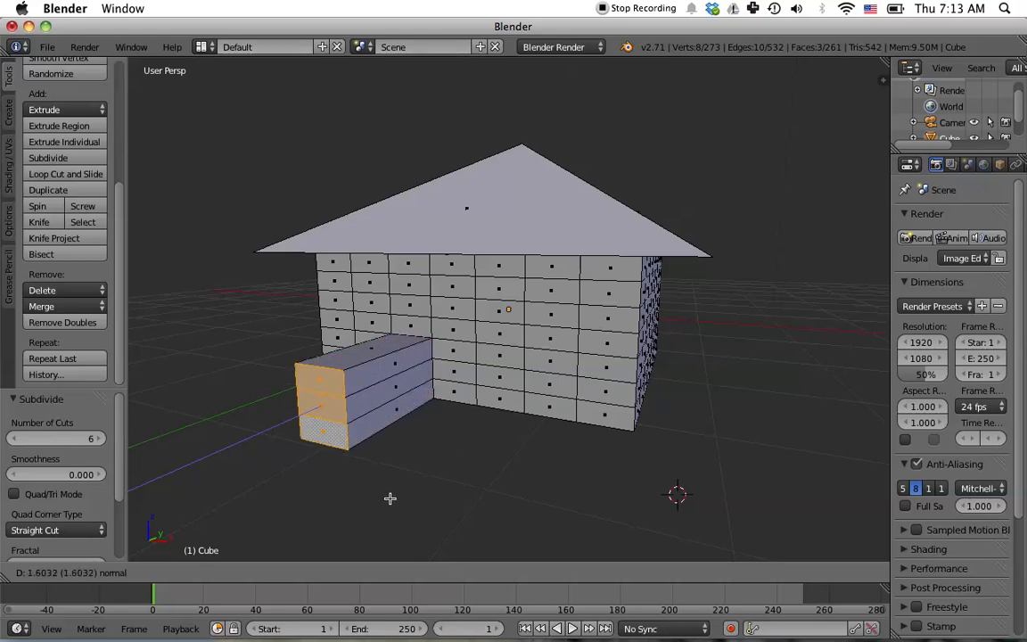
{"action": "left_click", "coordinate": [479, 440]}
{"action": "middle_click_drag", "start_coordinate": [536, 467], "coordinate": [450, 459]}
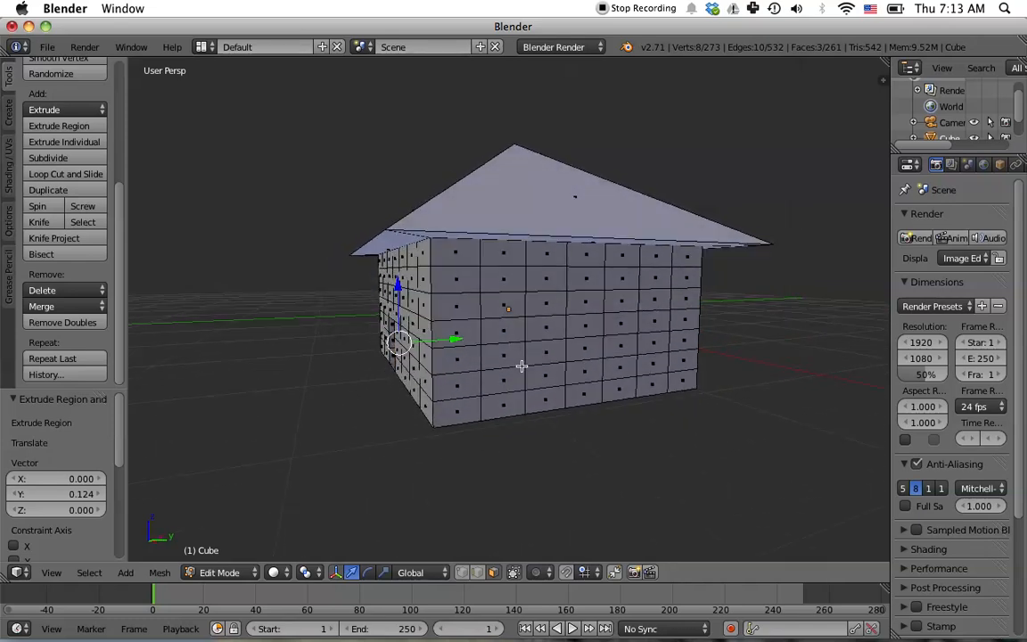
- Select a 2×2 block of wall faces and extrude it inward 0.086 along X to form a window
{"action": "right_click", "coordinate": [509, 303]}
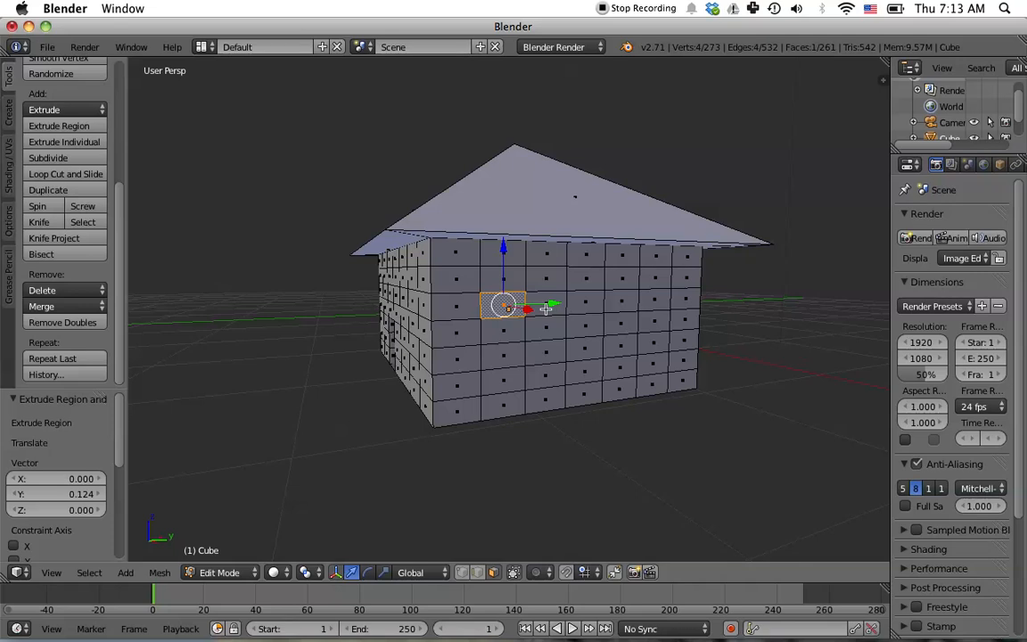
{"action": "right_click", "coordinate": [542, 307], "text": "shift"}
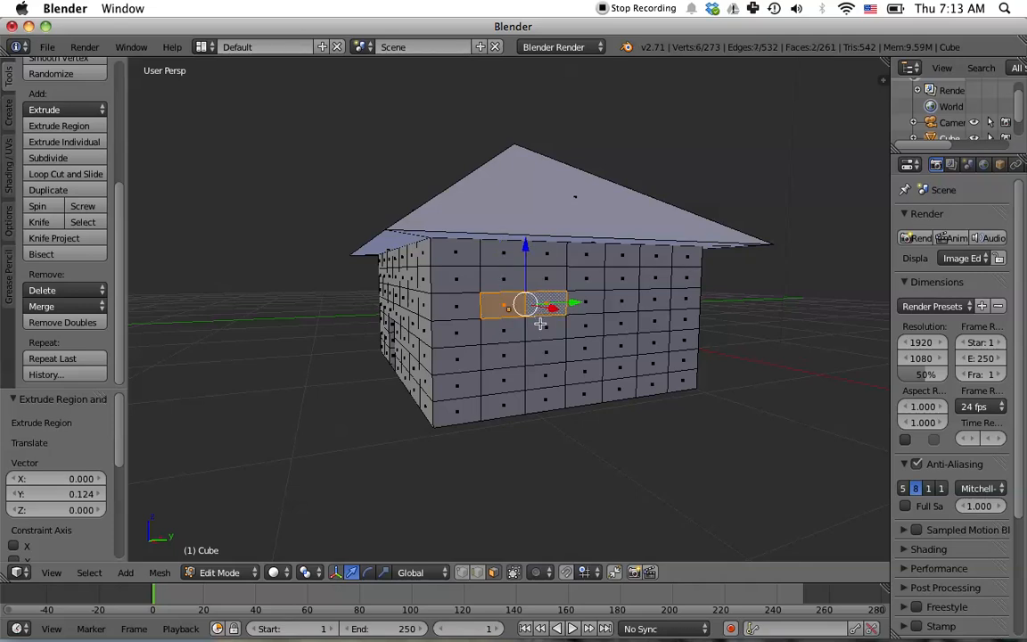
{"action": "right_click", "coordinate": [535, 331], "text": "shift"}
{"action": "right_click", "coordinate": [512, 335], "text": "shift"}
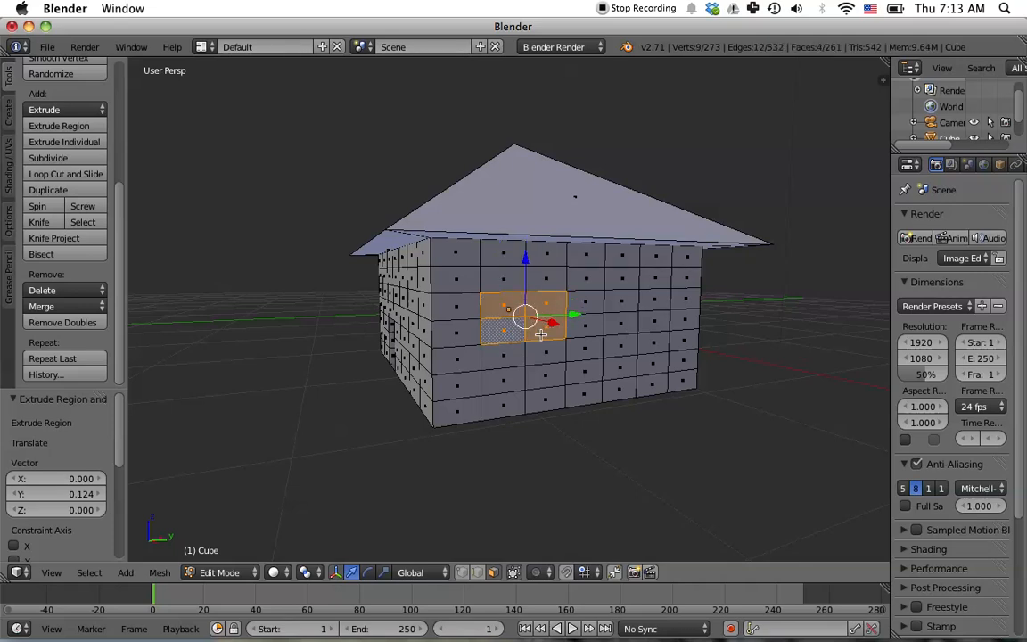
{"action": "key", "text": "e"}
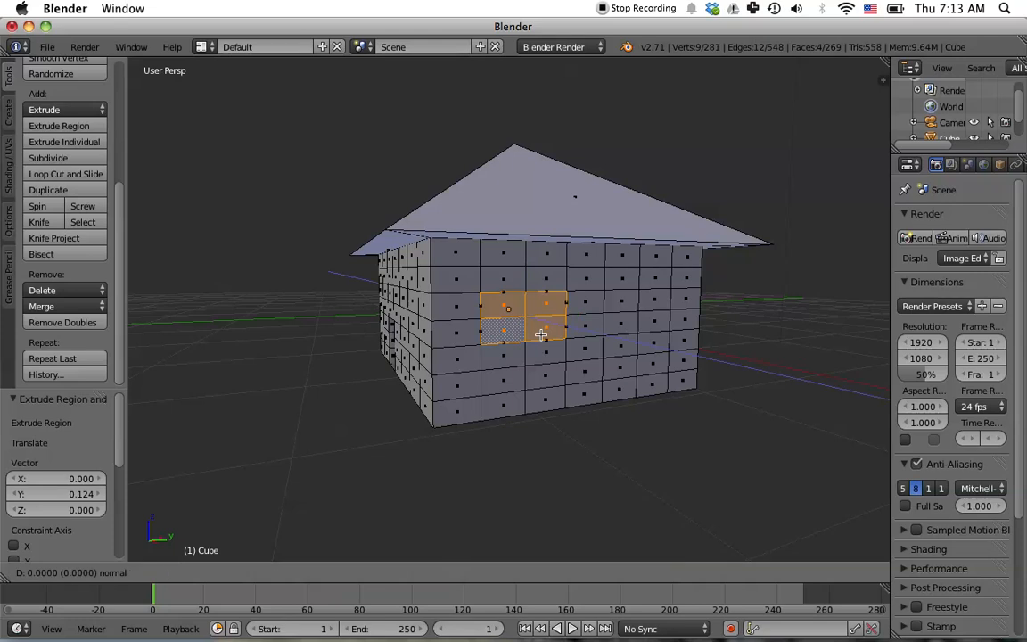
{"action": "left_click", "coordinate": [538, 334]}
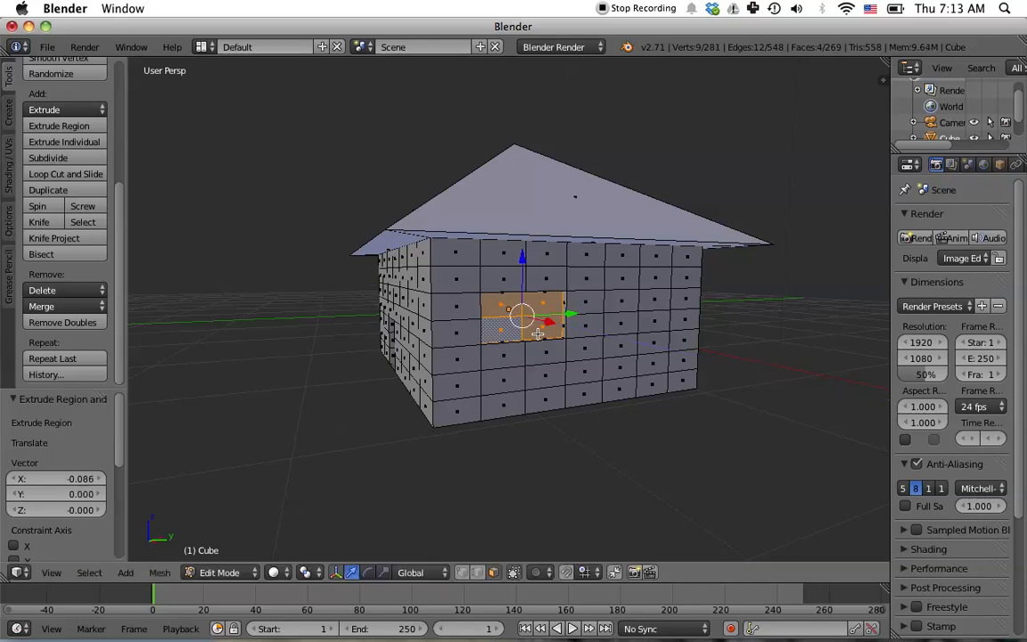
- Select another 2×2 block of wall faces and extrude it 0.108 inward along global X for a second window
{"action": "middle_click_drag", "start_coordinate": [635, 380], "coordinate": [604, 373]}
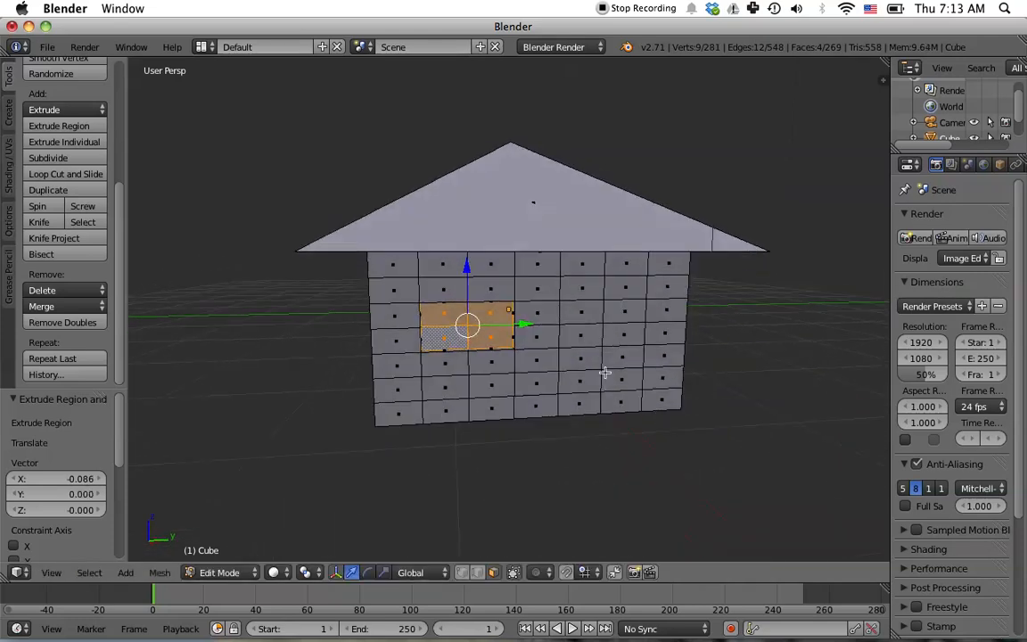
{"action": "right_click", "coordinate": [590, 314]}
{"action": "right_click", "coordinate": [615, 314], "text": "shift"}
{"action": "right_click", "coordinate": [624, 335], "text": "shift"}
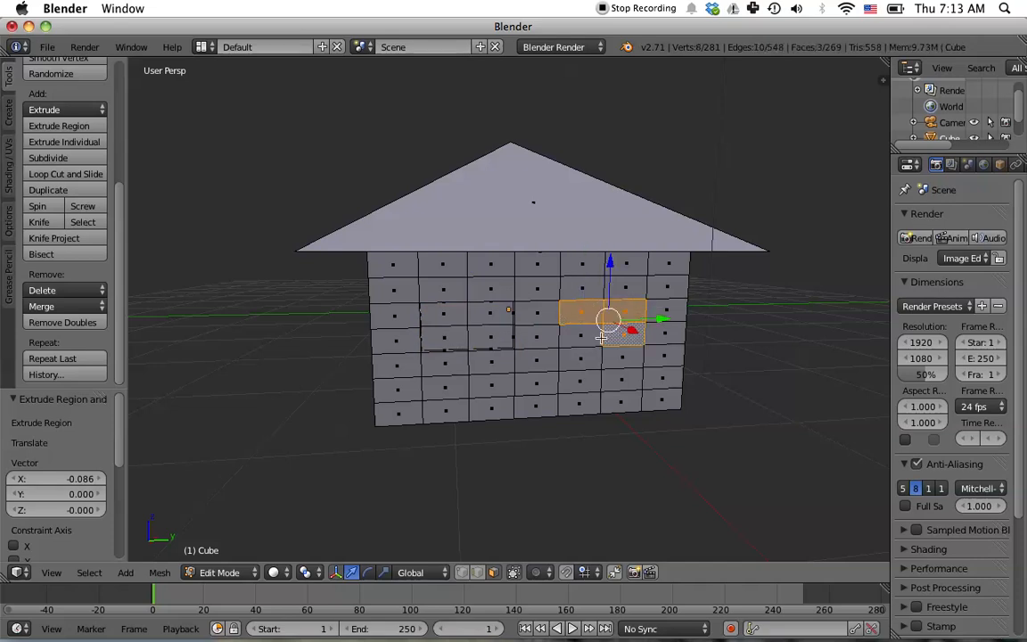
{"action": "right_click", "coordinate": [580, 335], "text": "shift"}
{"action": "key", "text": "e"}
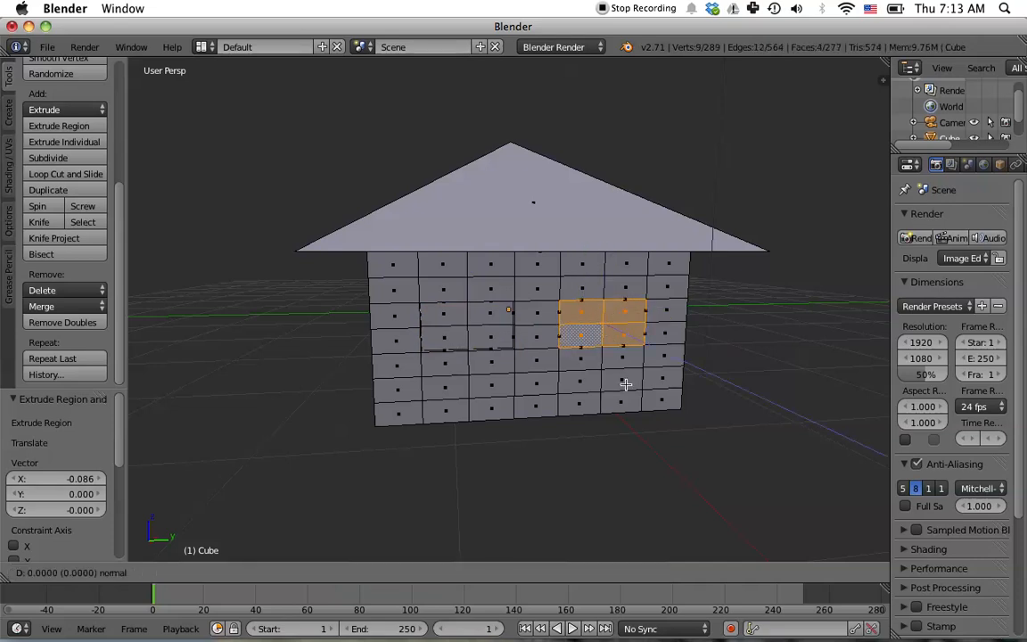
{"action": "key", "text": "y"}
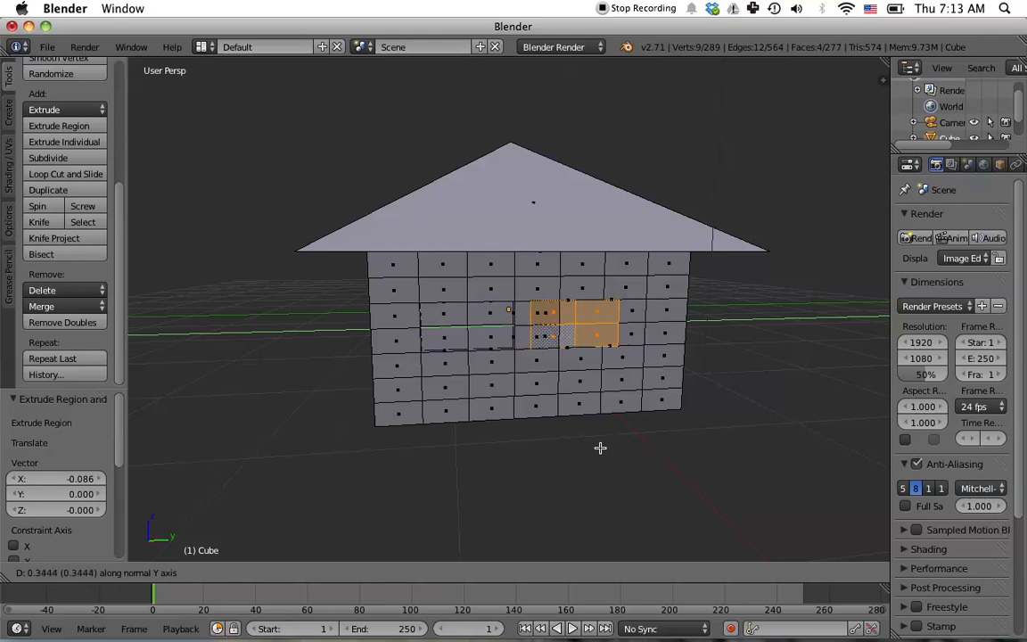
{"action": "key", "text": "x"}
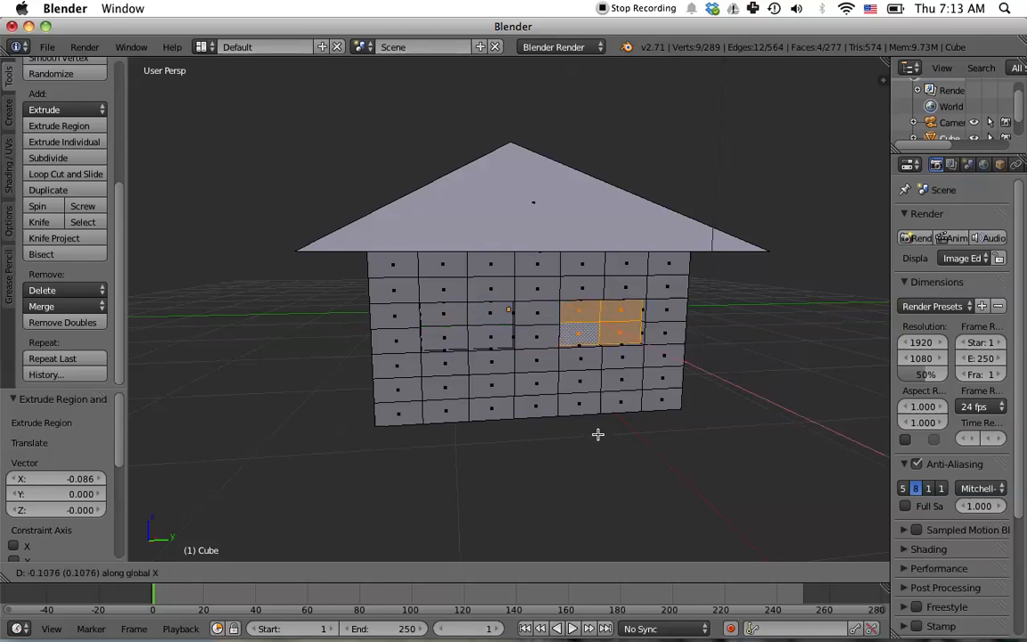
{"action": "left_click", "coordinate": [597, 434]}
- Nudge the second window's faces 0.055 along X
{"action": "middle_click_drag", "start_coordinate": [621, 430], "coordinate": [611, 479]}
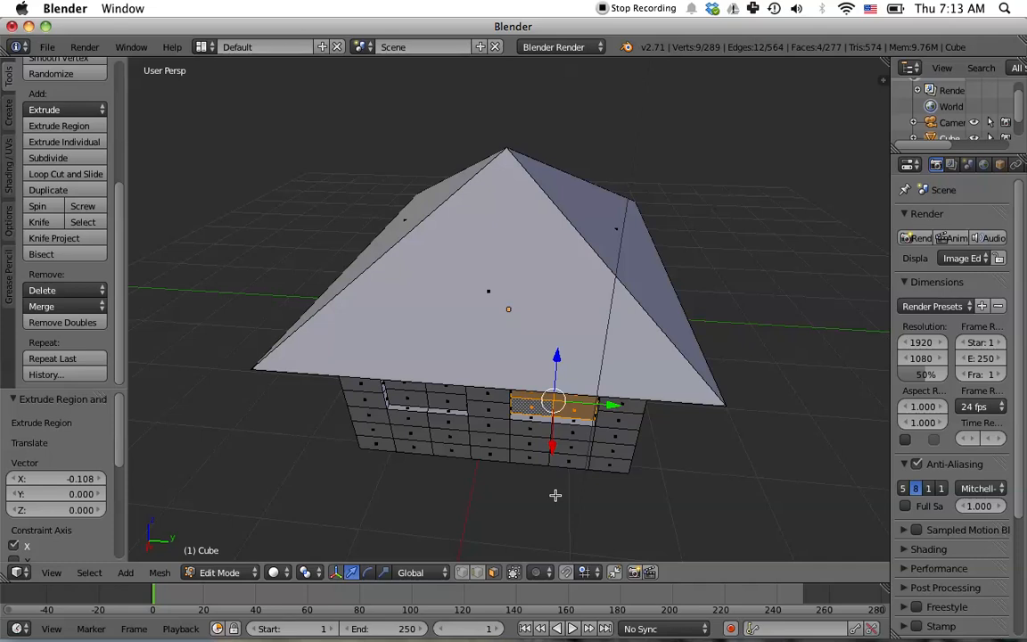
{"action": "left_click_drag", "start_coordinate": [552, 443], "coordinate": [551, 445]}
{"action": "middle_click_drag", "start_coordinate": [715, 486], "coordinate": [774, 442]}
{"action": "middle_click_drag", "start_coordinate": [383, 450], "coordinate": [420, 449]}
- Select a 2×2 block of faces on the next wall and extrude it inward 0.086 along Y as a third window
{"action": "right_click", "coordinate": [486, 308]}
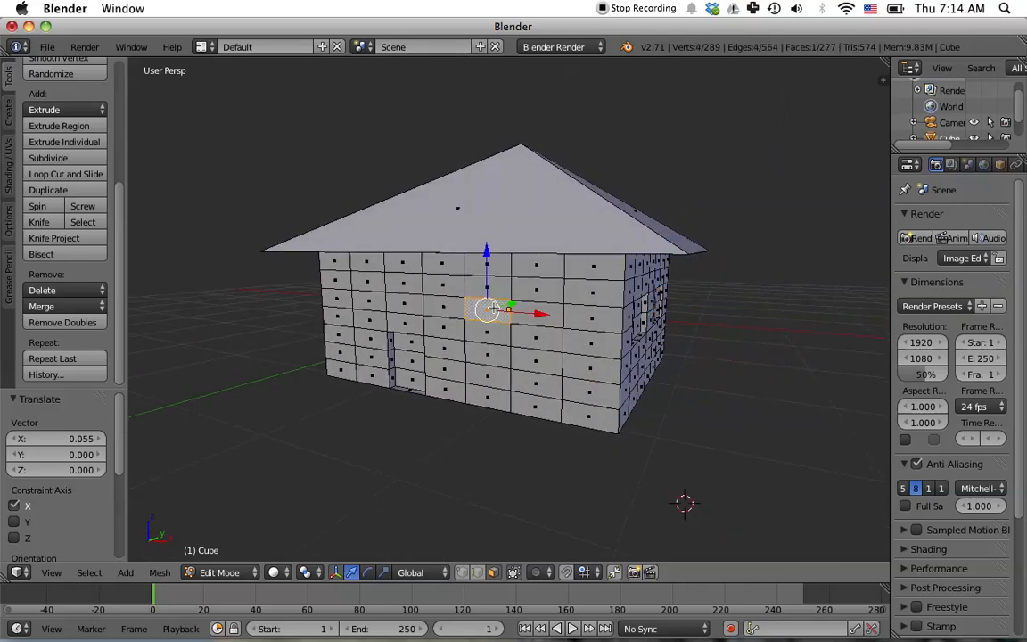
{"action": "right_click", "coordinate": [540, 314], "text": "shift"}
{"action": "right_click", "coordinate": [543, 341], "text": "shift"}
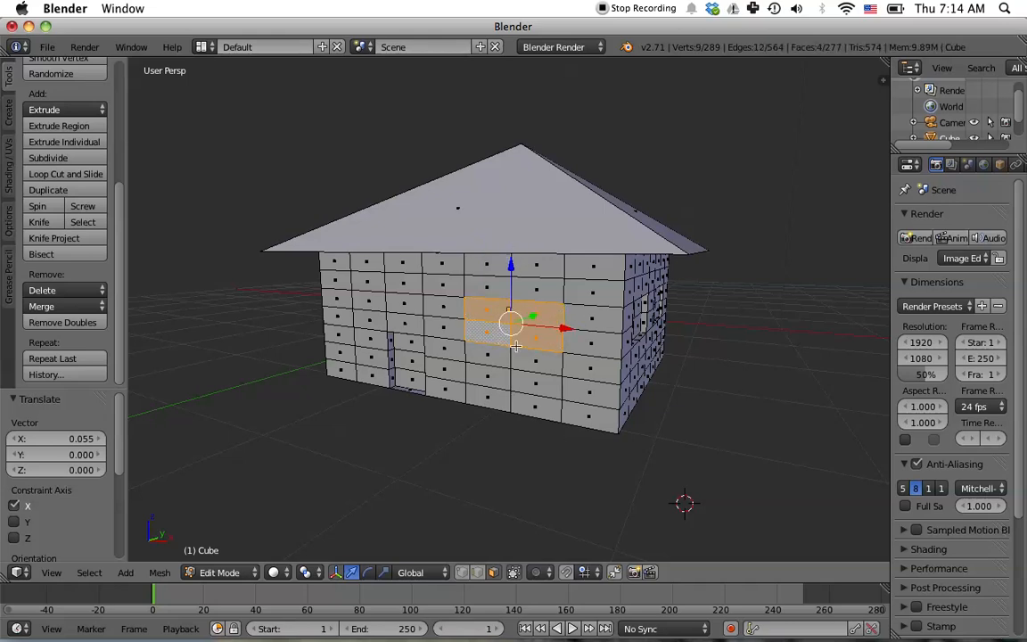
{"action": "key", "text": "e"}
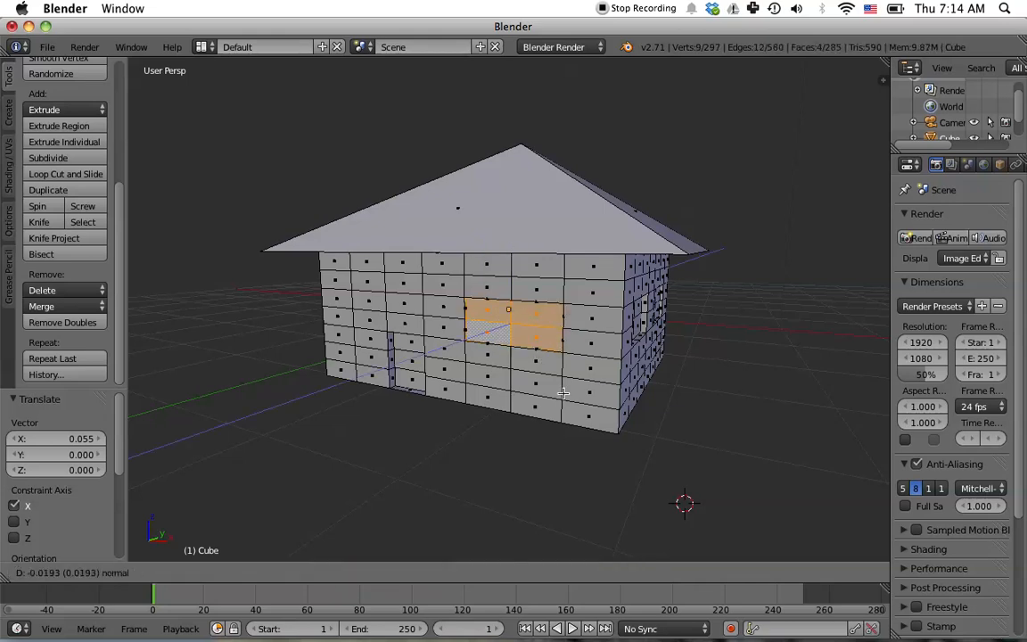
{"action": "left_click", "coordinate": [564, 390]}
{"action": "middle_click_drag", "start_coordinate": [532, 373], "coordinate": [614, 413]}
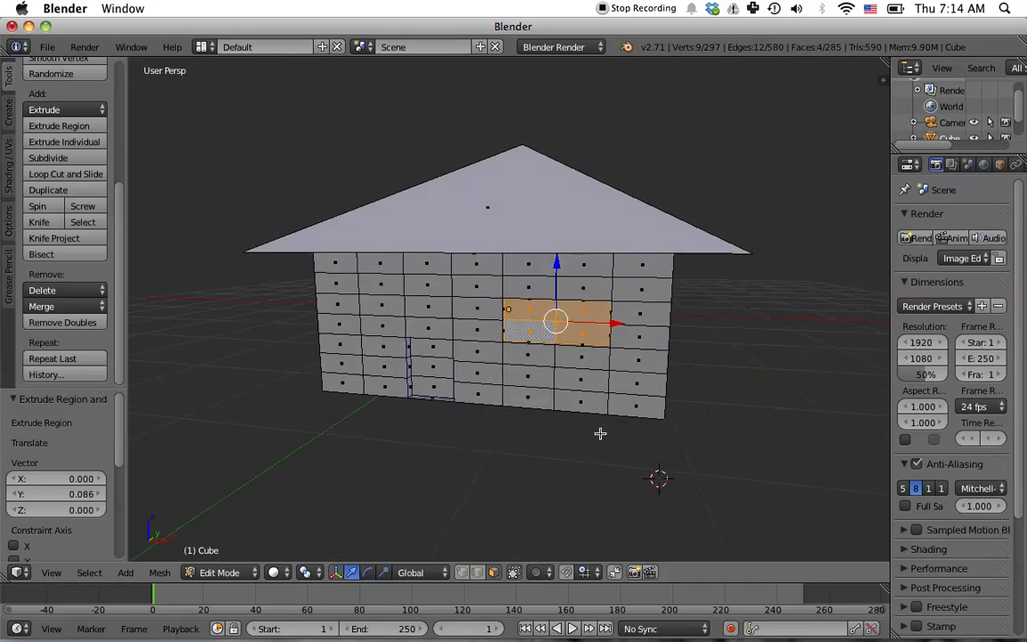
{"action": "middle_click_drag", "start_coordinate": [738, 440], "coordinate": [686, 438]}
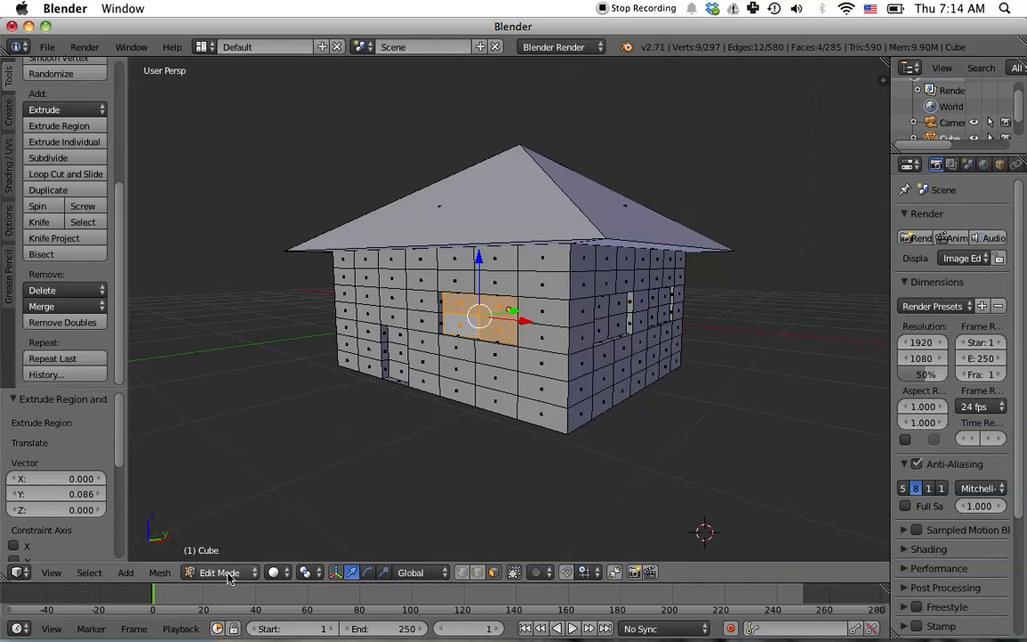
- Return to Object Mode and add a plane mesh to the scene
{"action": "key", "text": "Tab"}
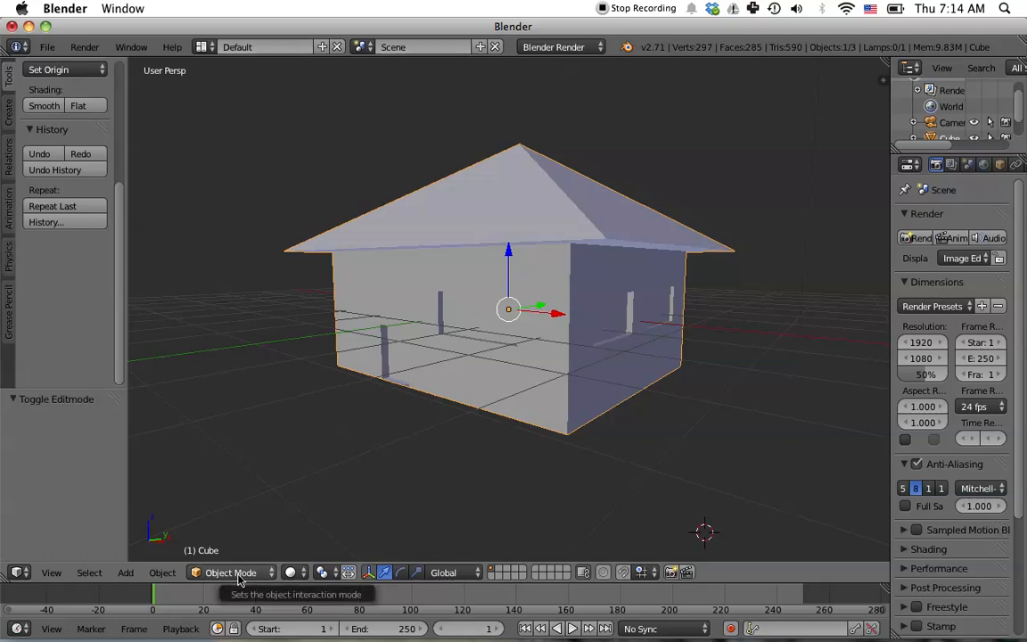
{"action": "key", "text": "shift+a"}
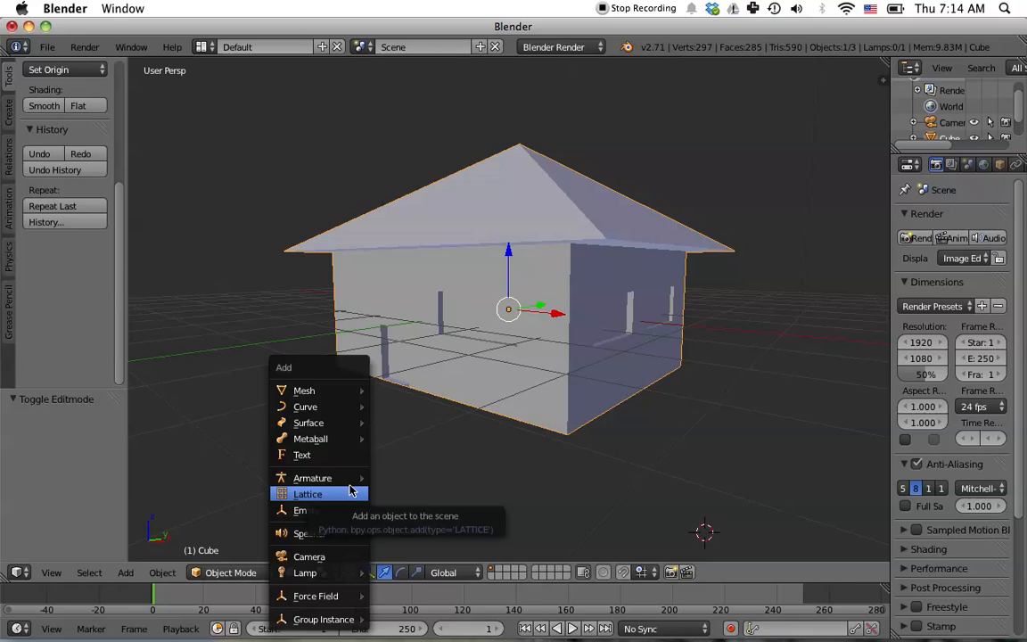
{"action": "mouse_move", "coordinate": [323, 406]}
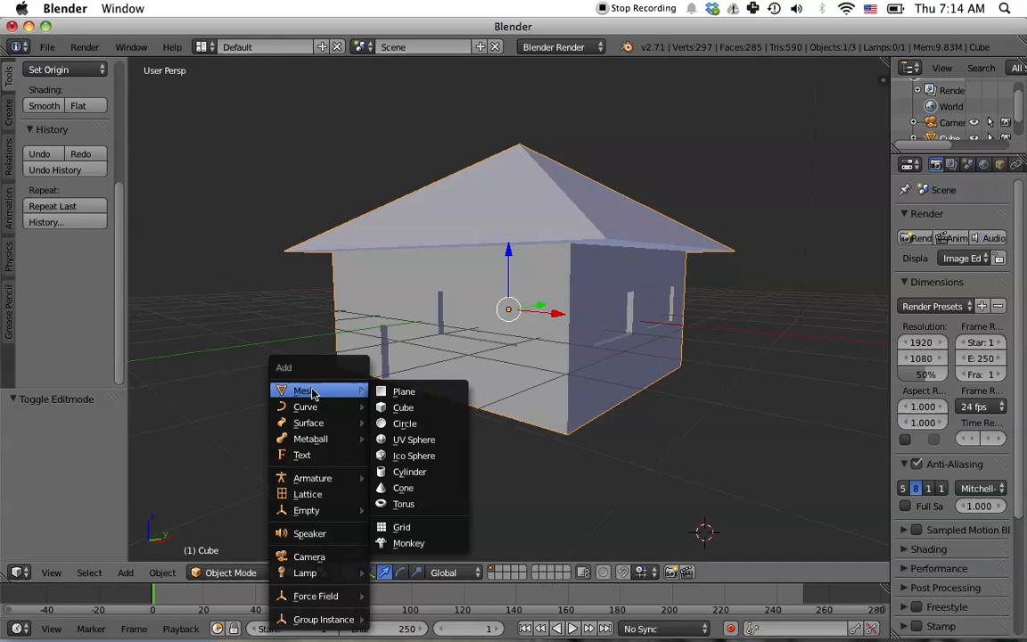
{"action": "left_click", "coordinate": [404, 393]}
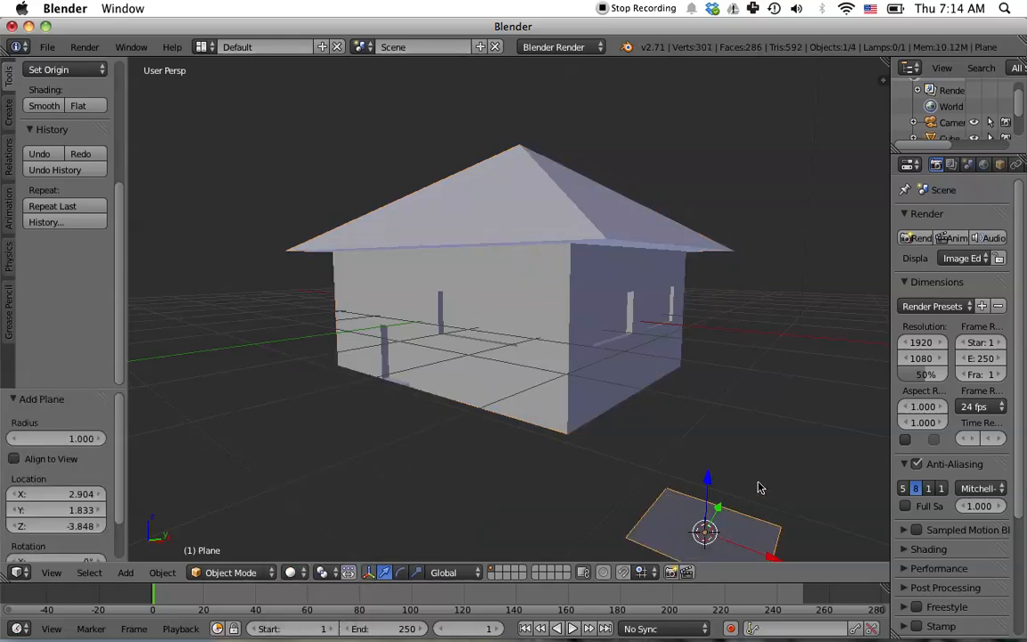
- Raise the new plane along Z toward the base of the house
{"action": "scroll", "coordinate": [806, 460], "scroll_direction": "down", "scroll_amount": 1}
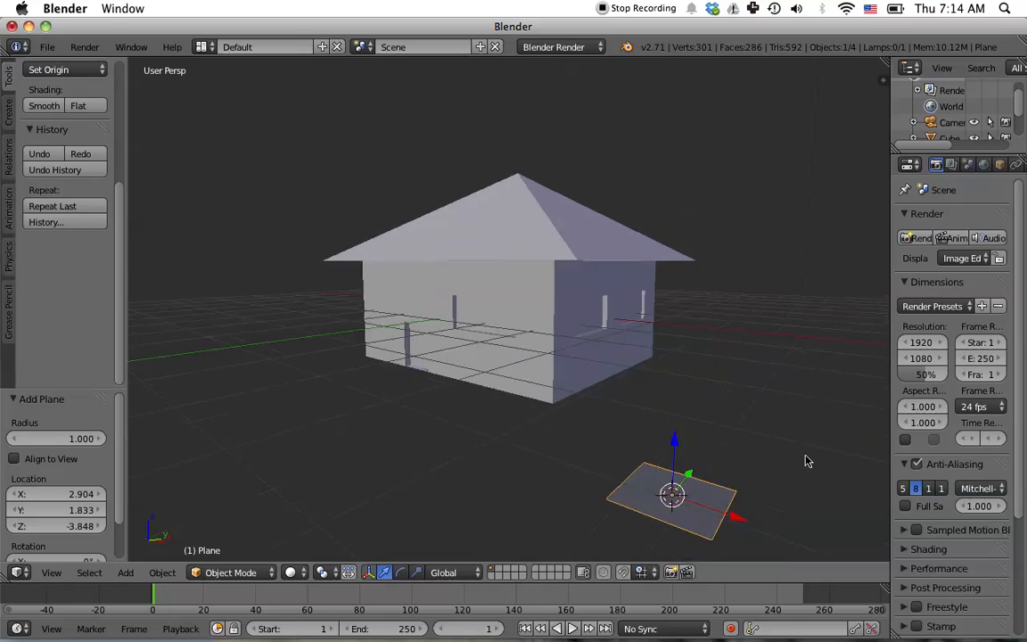
{"action": "scroll", "coordinate": [805, 460], "scroll_direction": "down", "scroll_amount": 1}
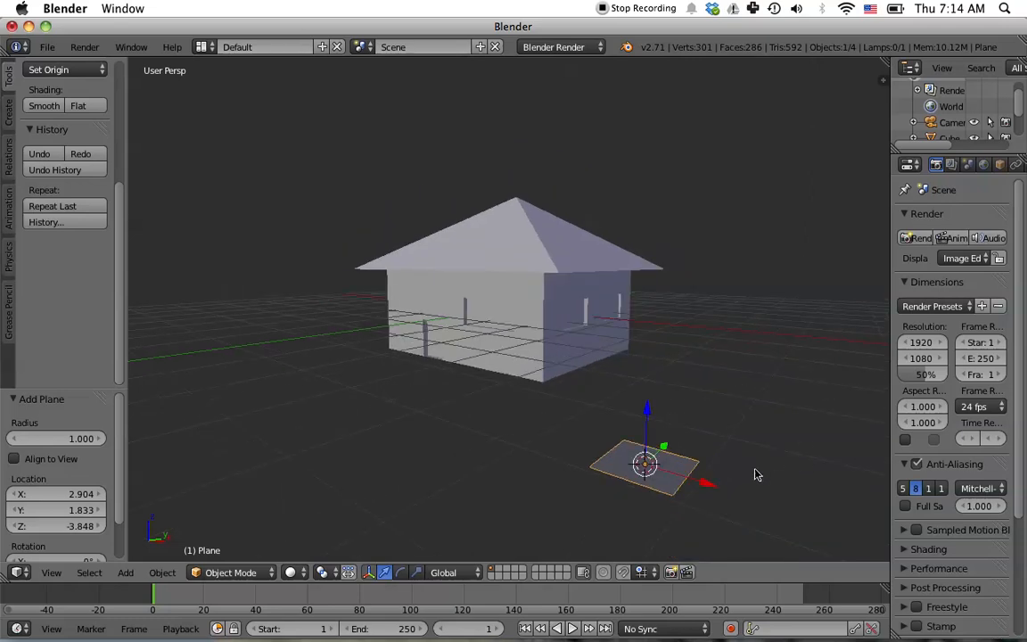
{"action": "middle_click_drag", "start_coordinate": [764, 477], "coordinate": [738, 497]}
{"action": "left_click_drag", "start_coordinate": [643, 431], "coordinate": [650, 364]}
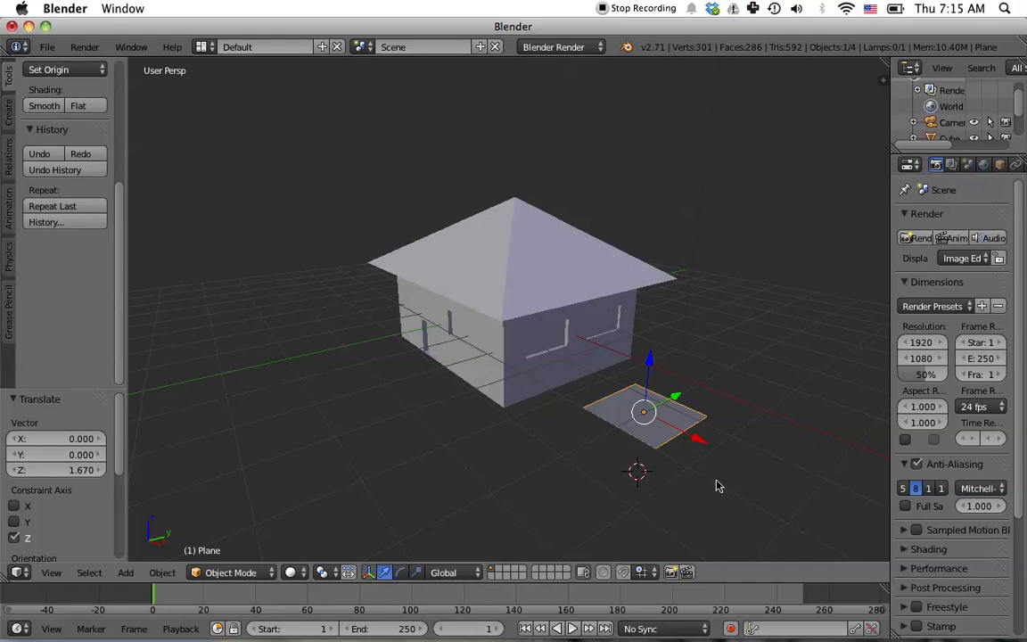
{"action": "middle_click_drag", "start_coordinate": [759, 490], "coordinate": [764, 454]}
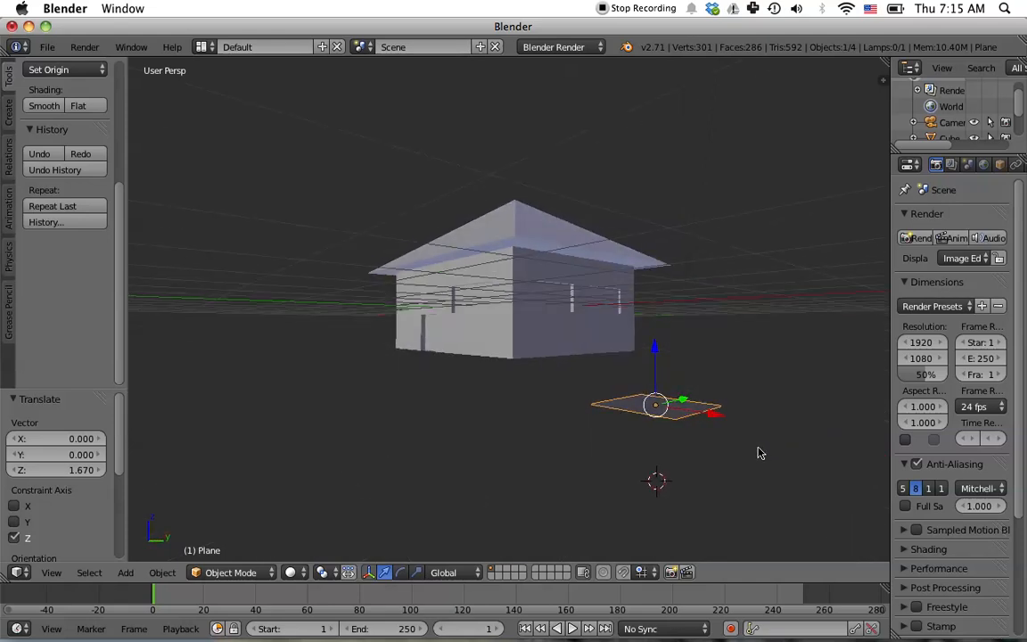
{"action": "left_click_drag", "start_coordinate": [657, 352], "coordinate": [665, 298]}
{"action": "middle_click_drag", "start_coordinate": [793, 444], "coordinate": [648, 394]}
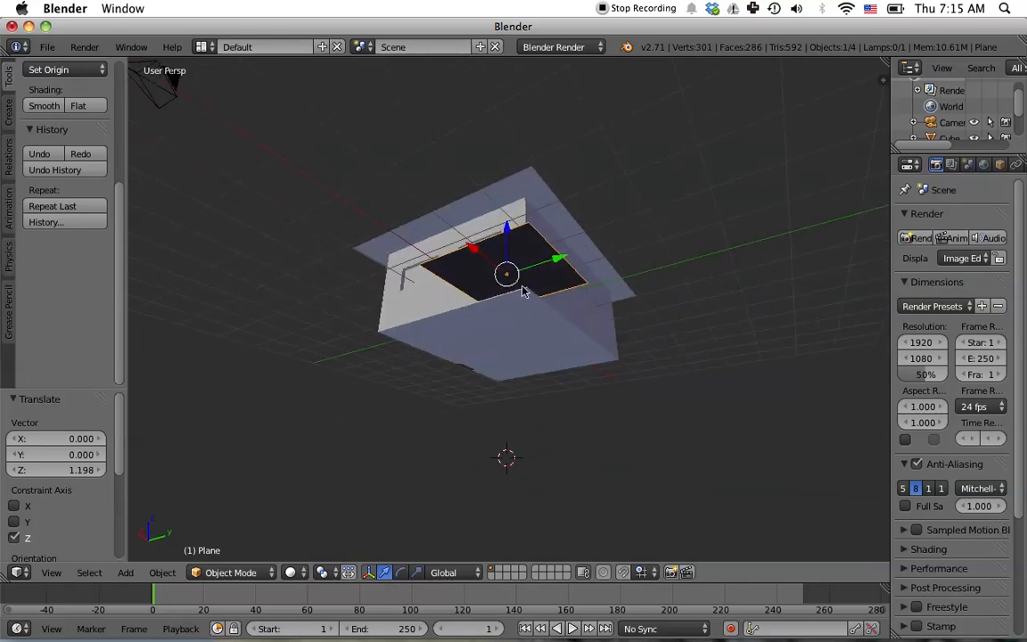
- Move the plane -2.558 along X so it sits under the house
{"action": "key", "text": "g"}
{"action": "key", "text": "x"}
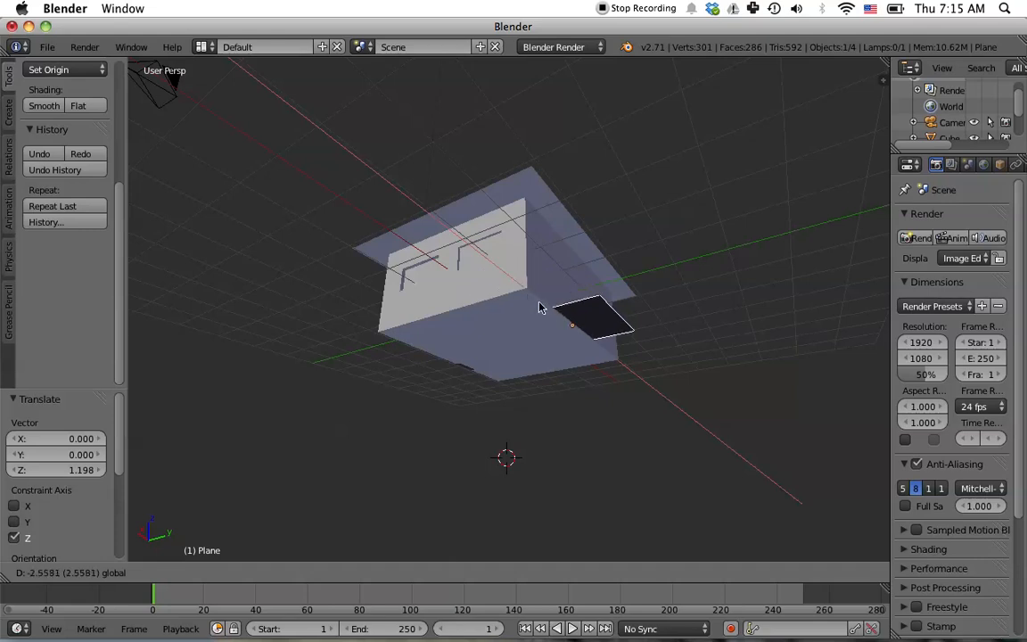
{"action": "left_click", "coordinate": [544, 307]}
- Scale the plane uniformly by about 6.576 to form a ground surface
{"action": "middle_click_drag", "start_coordinate": [719, 330], "coordinate": [775, 406]}
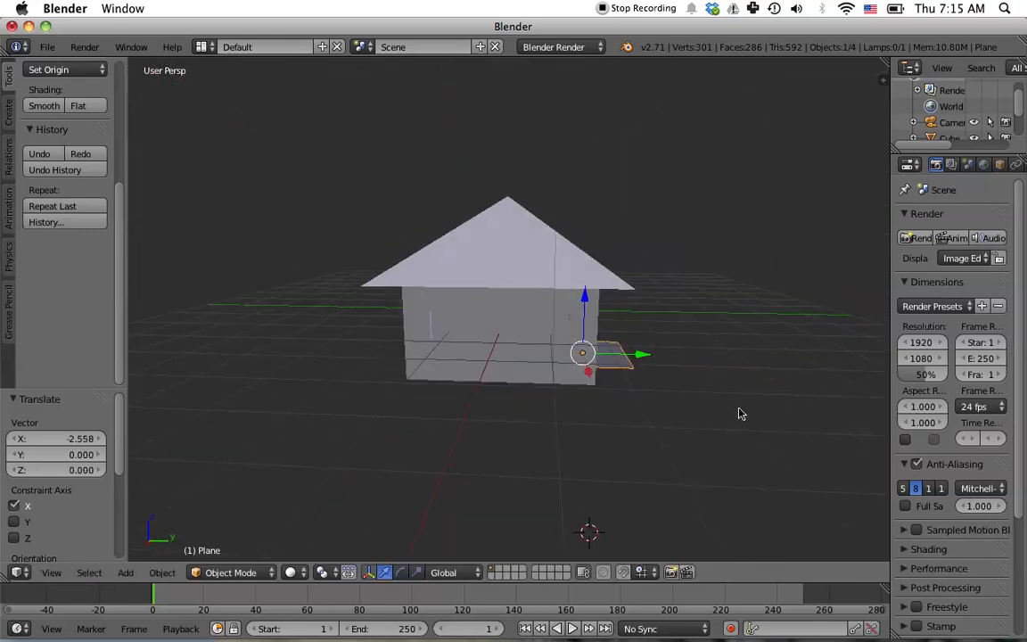
{"action": "key", "text": "s"}
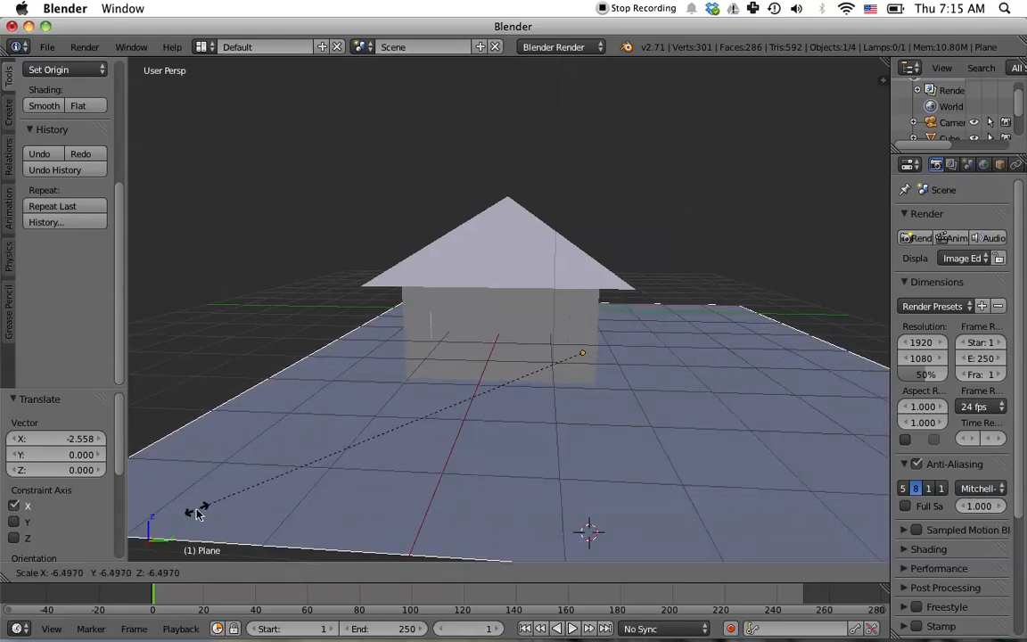
{"action": "left_click", "coordinate": [193, 509]}
- Scale the ground plane by about 1.583 along the X axis
{"action": "middle_click_drag", "start_coordinate": [454, 495], "coordinate": [600, 490]}
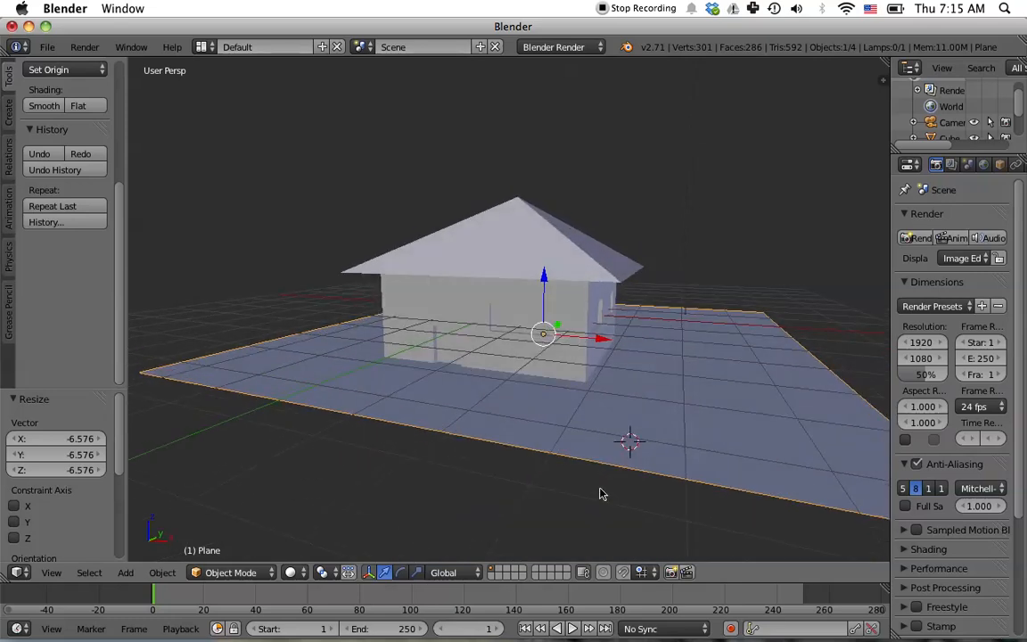
{"action": "key", "text": "s"}
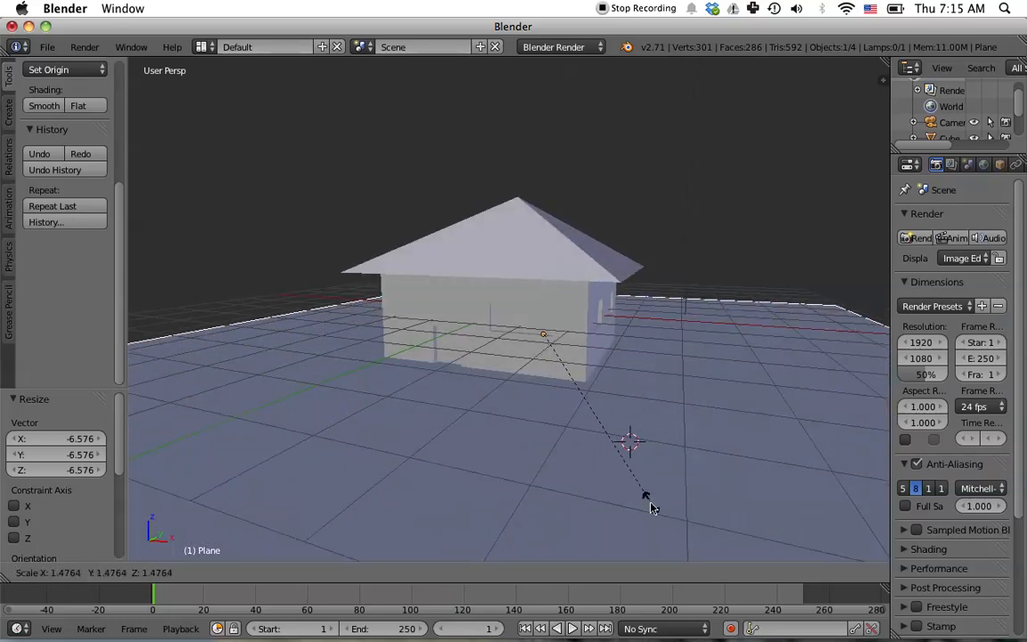
{"action": "key", "text": "x"}
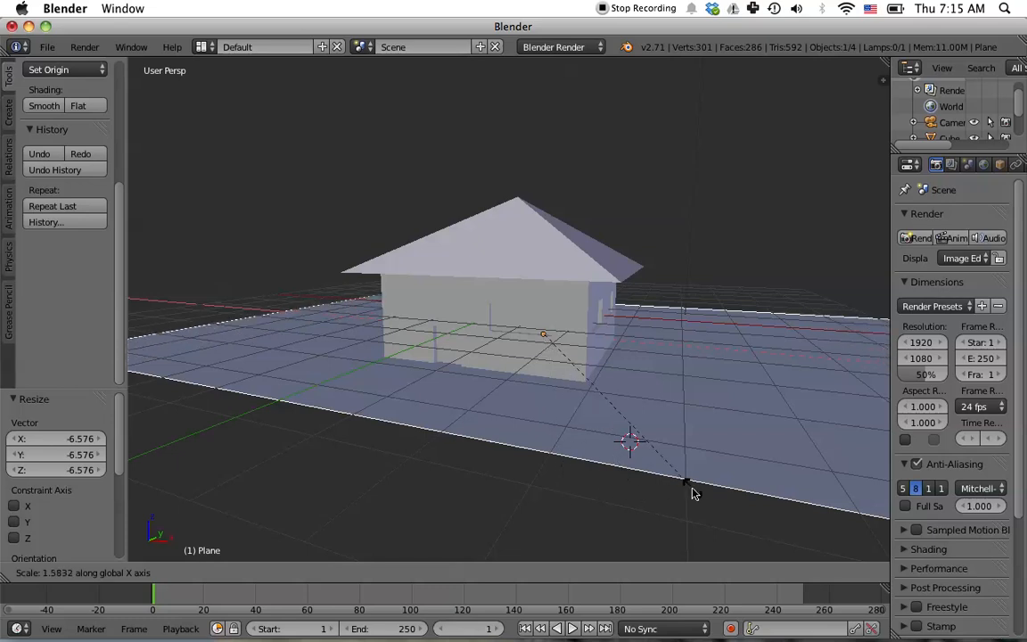
{"action": "left_click", "coordinate": [693, 493]}
- Scale the ground plane uniformly by about 1.350
{"action": "key", "text": "s"}
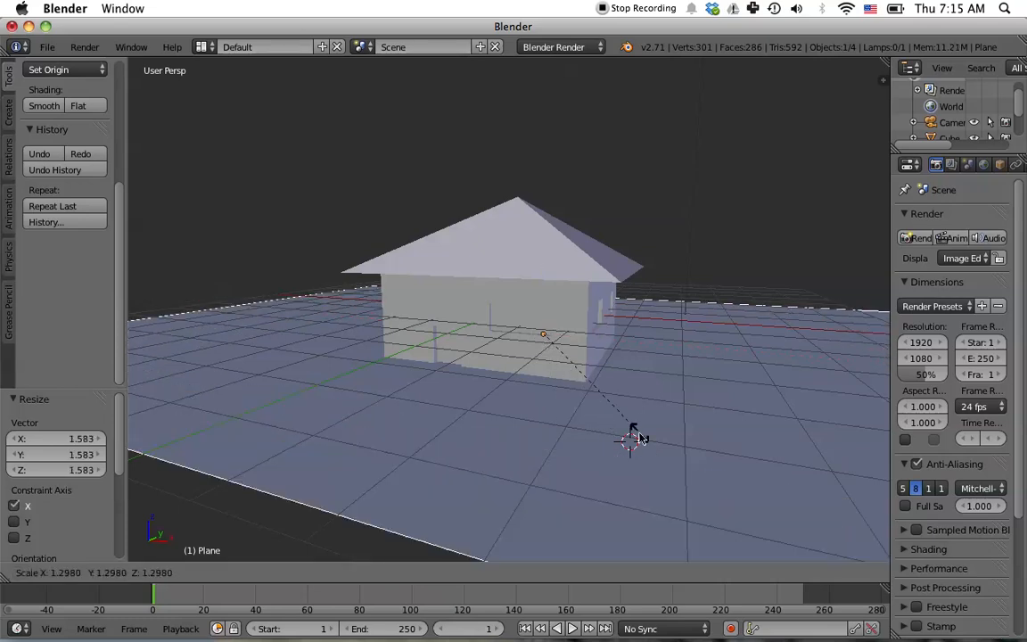
{"action": "left_click", "coordinate": [660, 422]}
{"action": "mouse_move", "coordinate": [689, 452]}
{"action": "middle_mouse_down"}
{"action": "mouse_move", "coordinate": [679, 416]}
{"action": "mouse_move", "coordinate": [687, 440]}
{"action": "middle_mouse_up"}
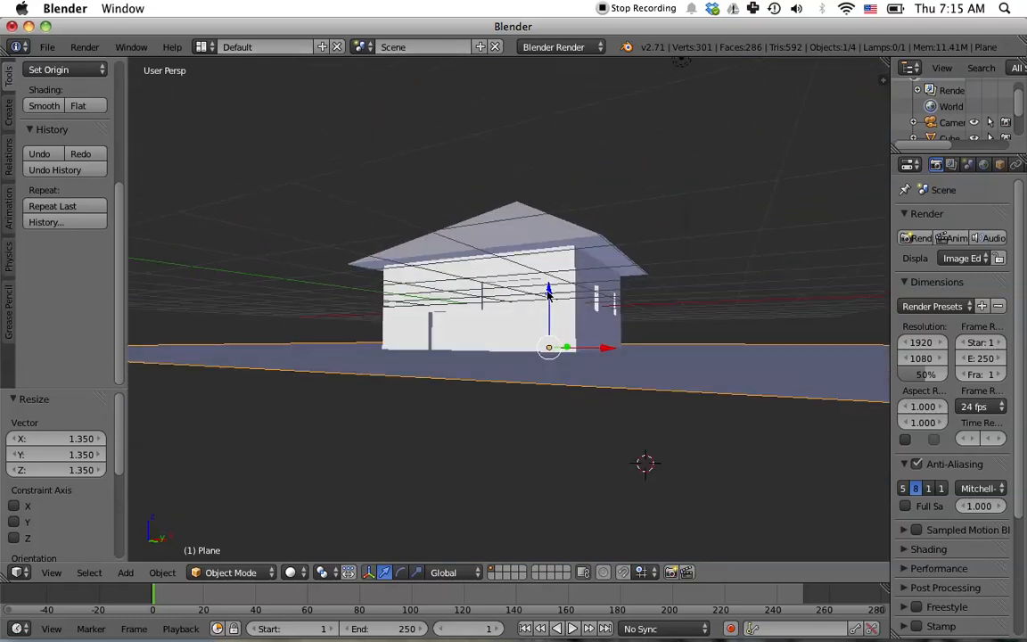
- Lower the ground plane -0.113 along Z beneath the house
{"action": "left_click_drag", "start_coordinate": [549, 292], "coordinate": [549, 301]}
{"action": "middle_click_drag", "start_coordinate": [598, 390], "coordinate": [602, 445]}
{"action": "scroll", "coordinate": [549, 391], "scroll_direction": "up", "scroll_amount": 2}
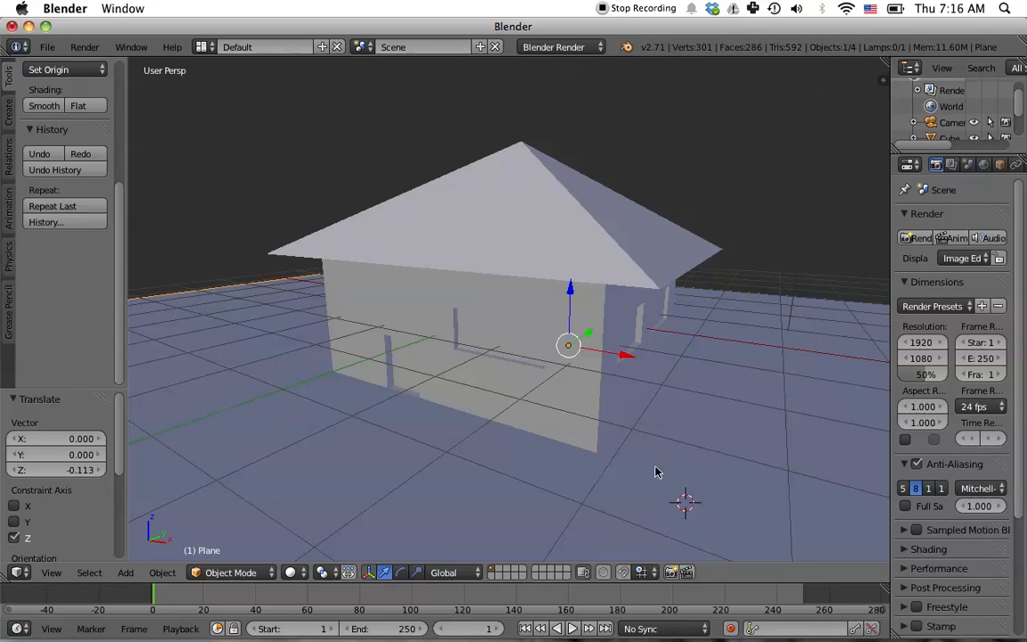
- Widen the properties editor and create a new material for the ground plane
{"action": "left_click_drag", "start_coordinate": [889, 292], "coordinate": [798, 292]}
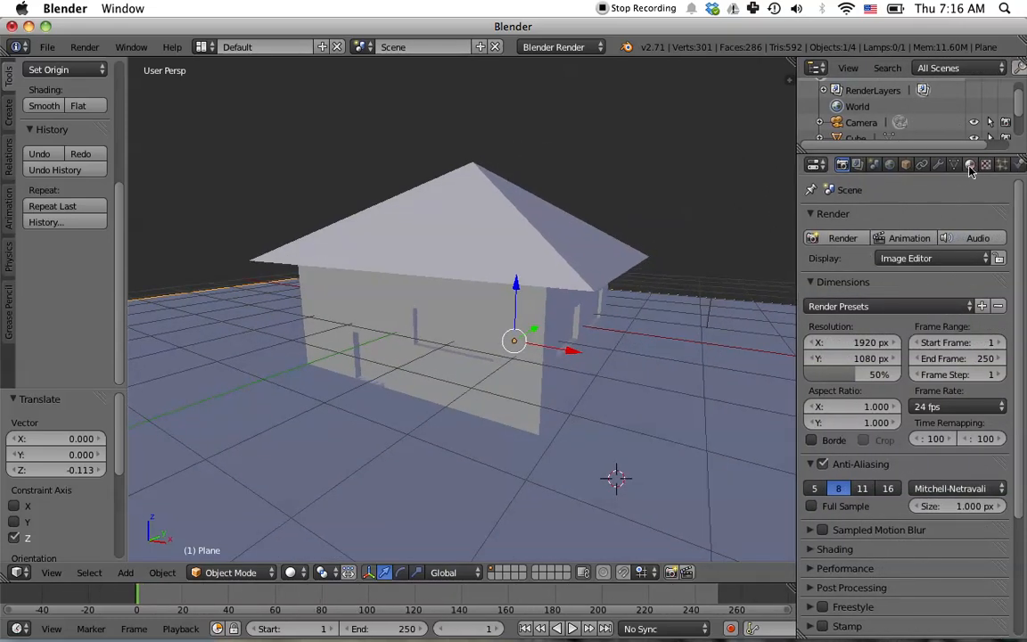
{"action": "left_click", "coordinate": [969, 166]}
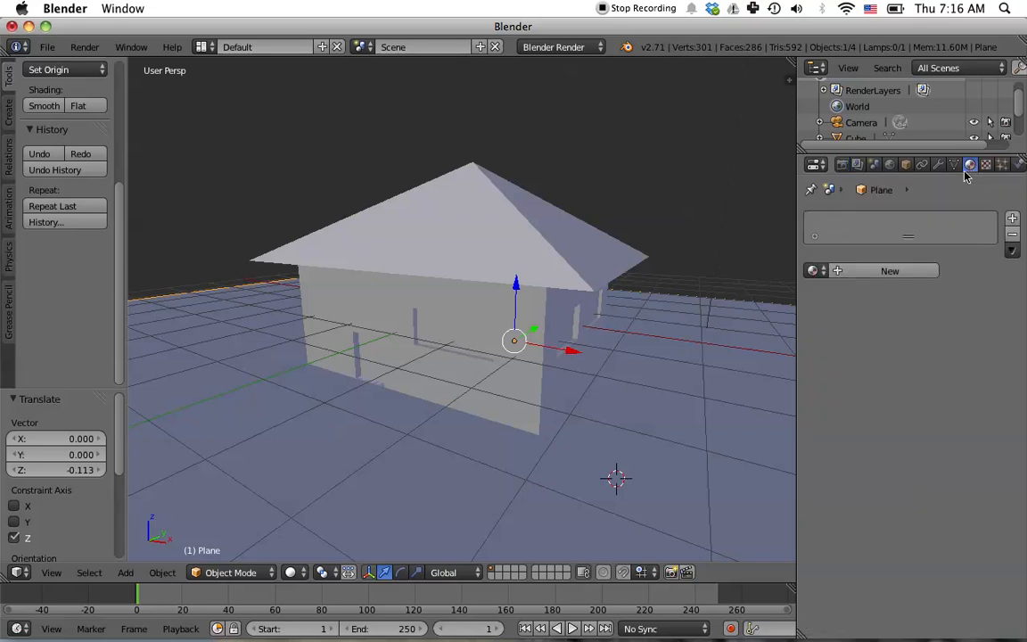
{"action": "left_click", "coordinate": [866, 270]}
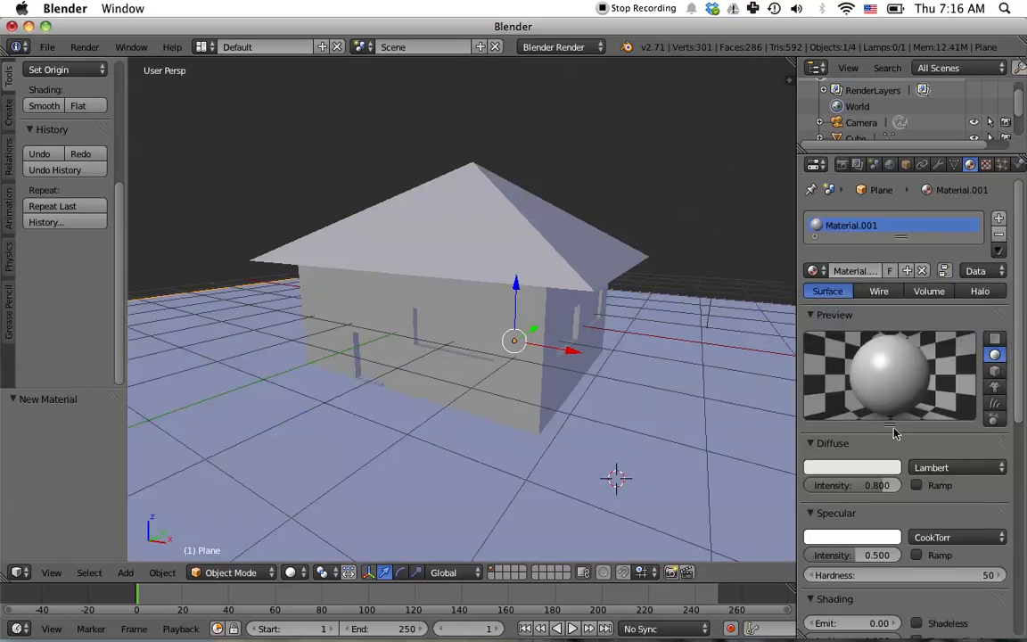
- Switch the render engine to Cycles Render
{"action": "left_click", "coordinate": [595, 46]}
{"action": "left_click", "coordinate": [548, 98]}
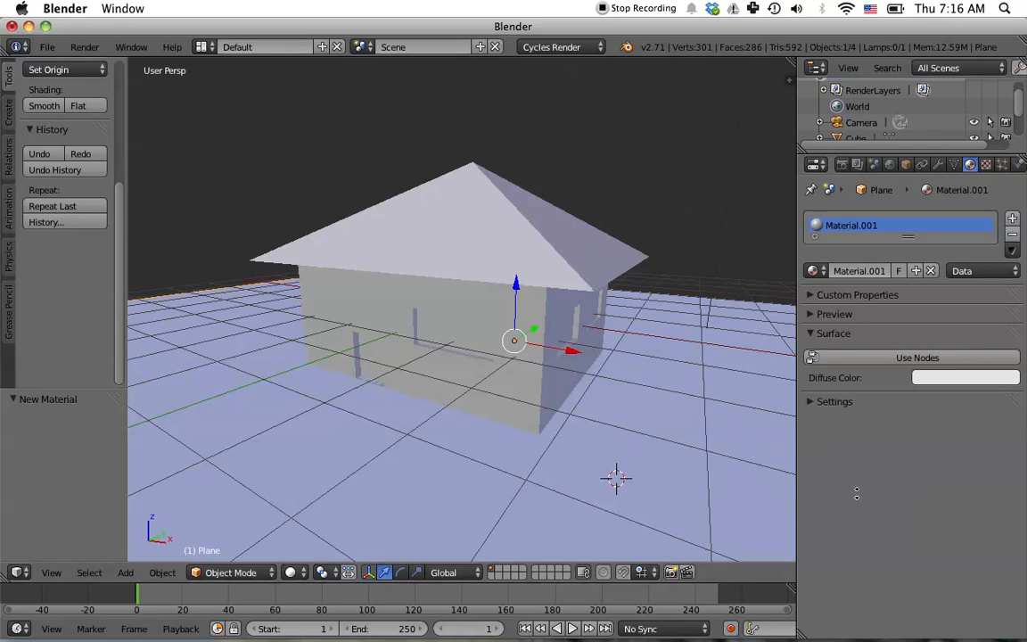
- Add a second material slot with a new material on the plane and set its color to green
{"action": "mouse_move", "coordinate": [722, 445]}
{"action": "middle_mouse_down"}
{"action": "mouse_move", "coordinate": [699, 382]}
{"action": "mouse_move", "coordinate": [710, 413]}
{"action": "mouse_move", "coordinate": [704, 436]}
{"action": "middle_mouse_up"}
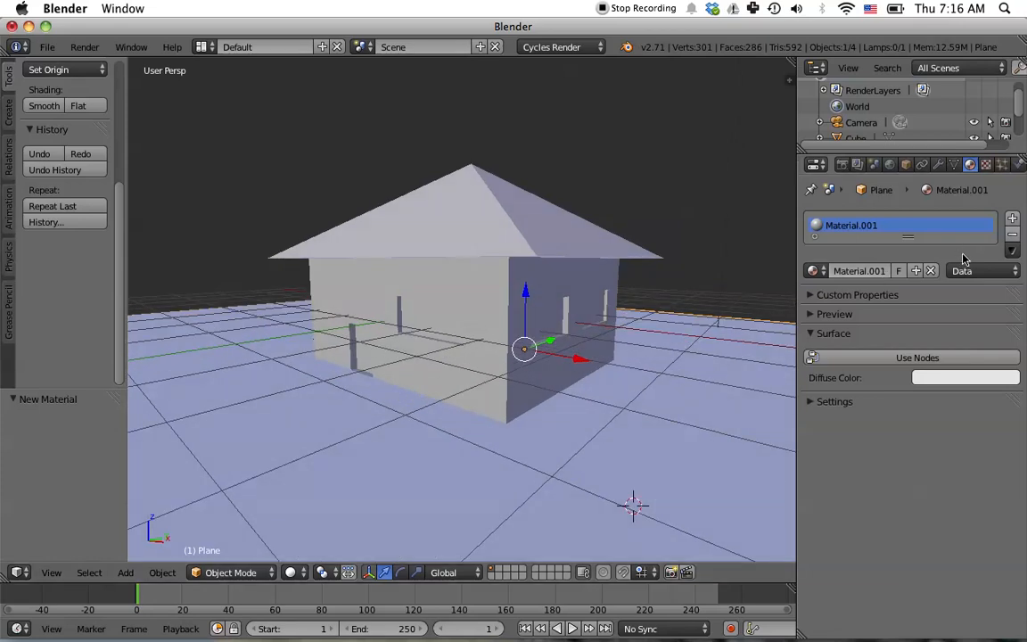
{"action": "left_click", "coordinate": [1012, 219]}
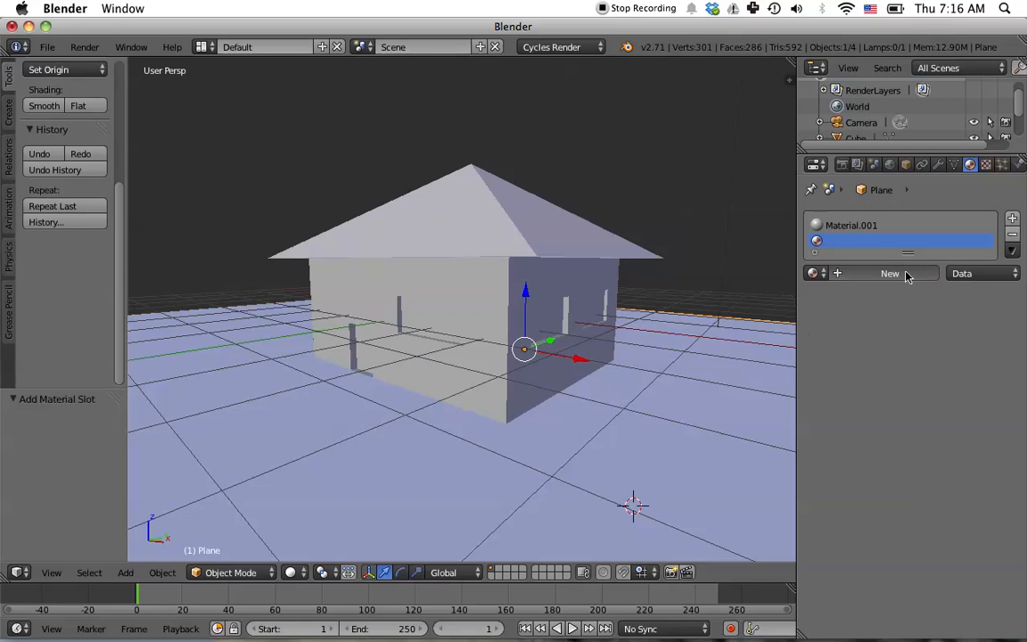
{"action": "left_click", "coordinate": [906, 274]}
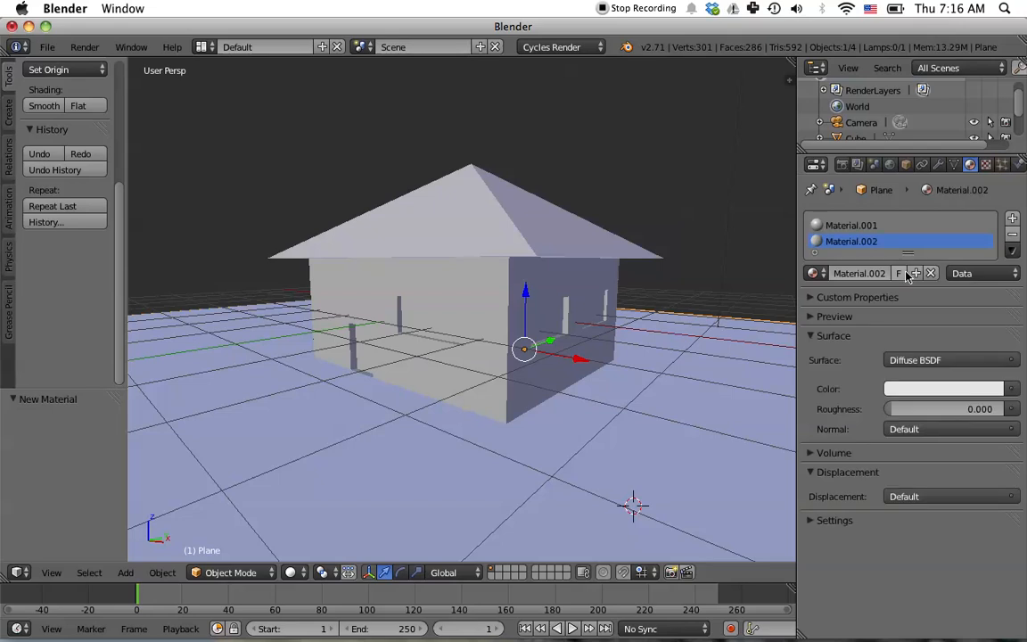
{"action": "left_click", "coordinate": [933, 392]}
{"action": "mouse_move", "coordinate": [919, 216]}
{"action": "left_mouse_down"}
{"action": "mouse_move", "coordinate": [923, 229]}
{"action": "mouse_move", "coordinate": [878, 172]}
{"action": "left_mouse_up"}
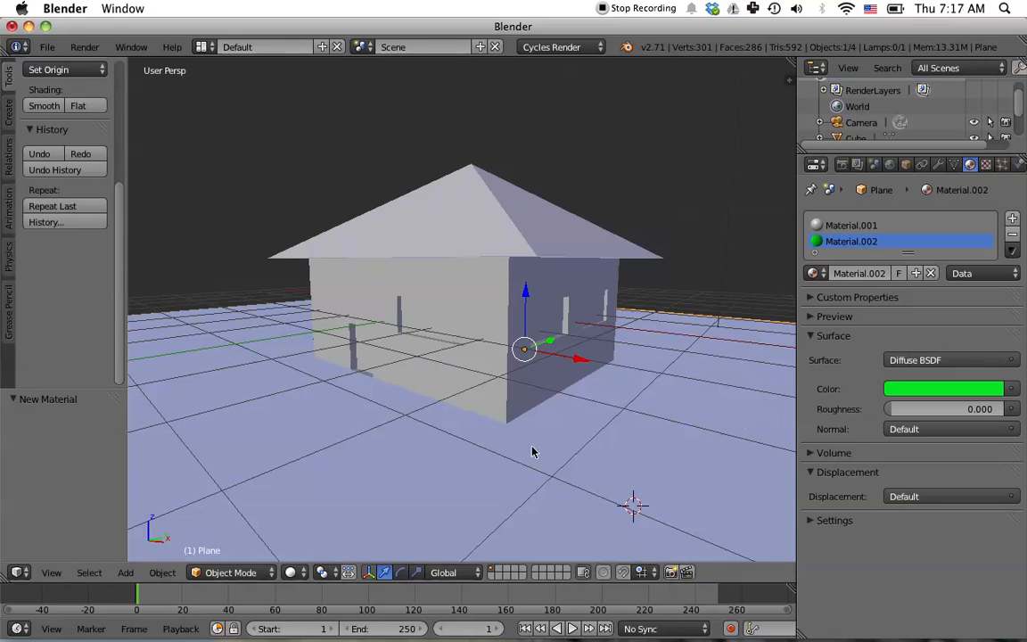
- Select the house and, in Edit Mode, select the four roof faces
{"action": "right_click", "coordinate": [476, 309]}
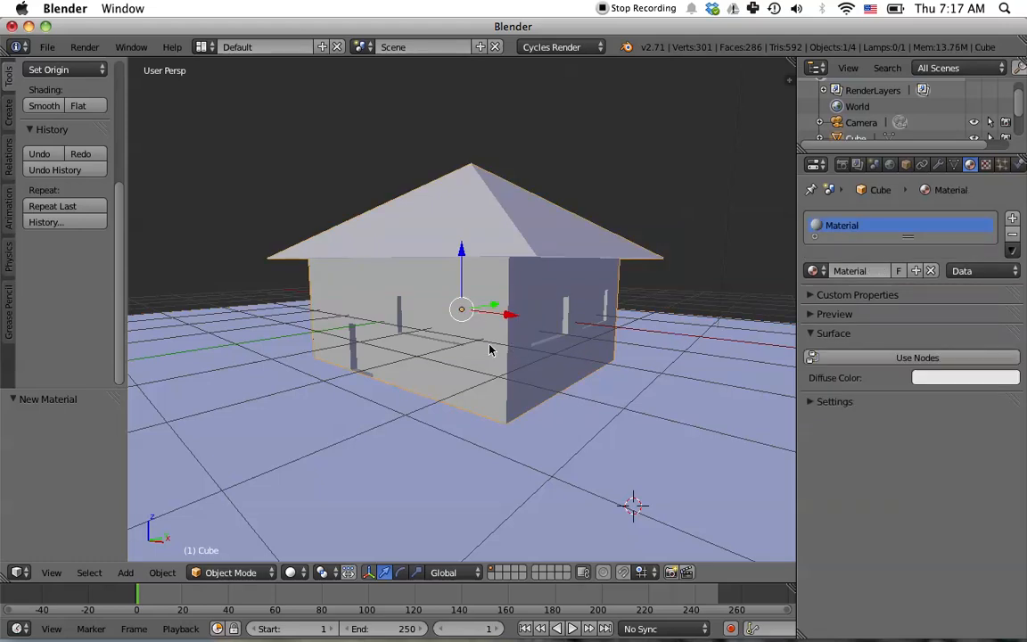
{"action": "key", "text": "Tab"}
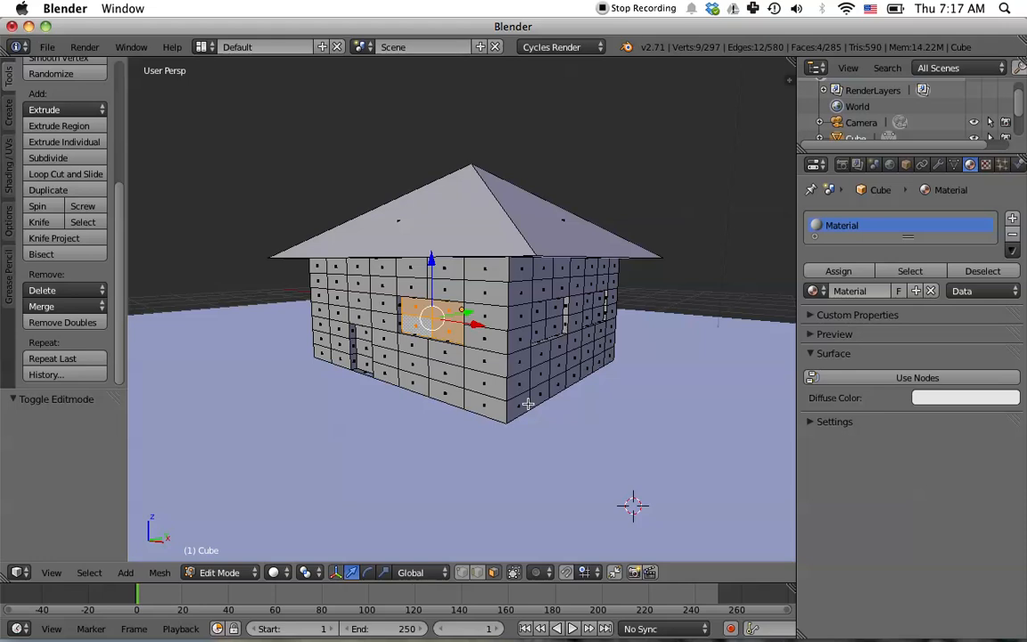
{"action": "key", "text": "a"}
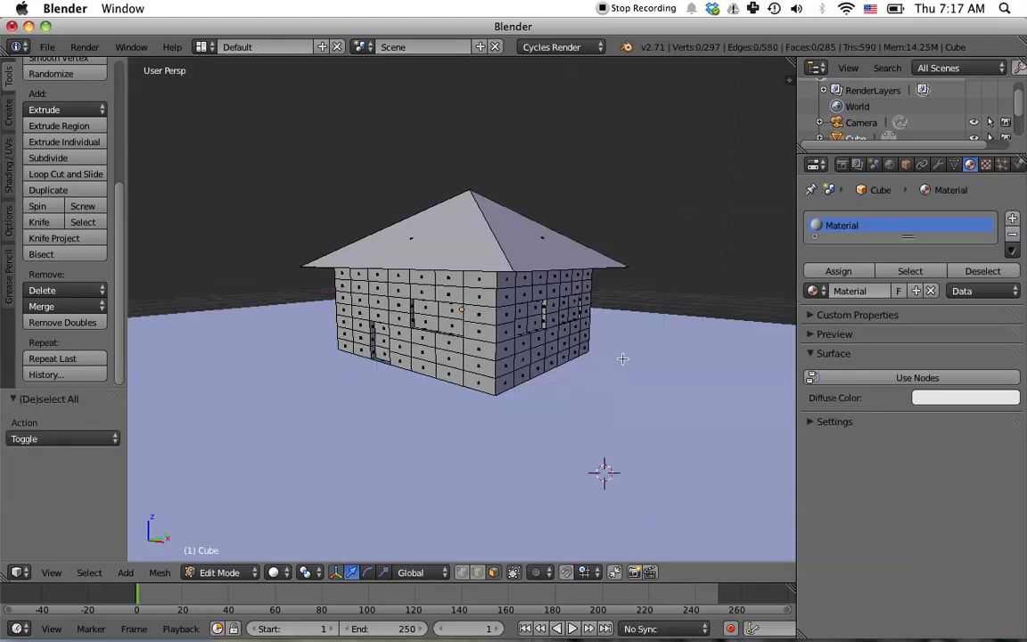
{"action": "middle_click_drag", "start_coordinate": [647, 361], "coordinate": [653, 452]}
{"action": "right_click", "coordinate": [431, 285]}
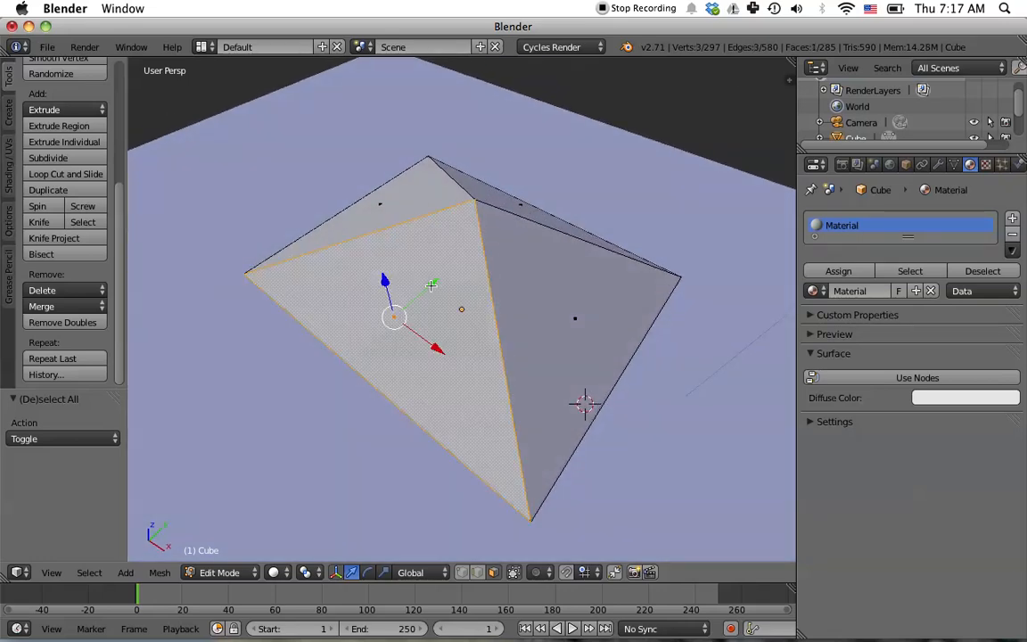
{"action": "right_click", "coordinate": [533, 292], "text": "shift"}
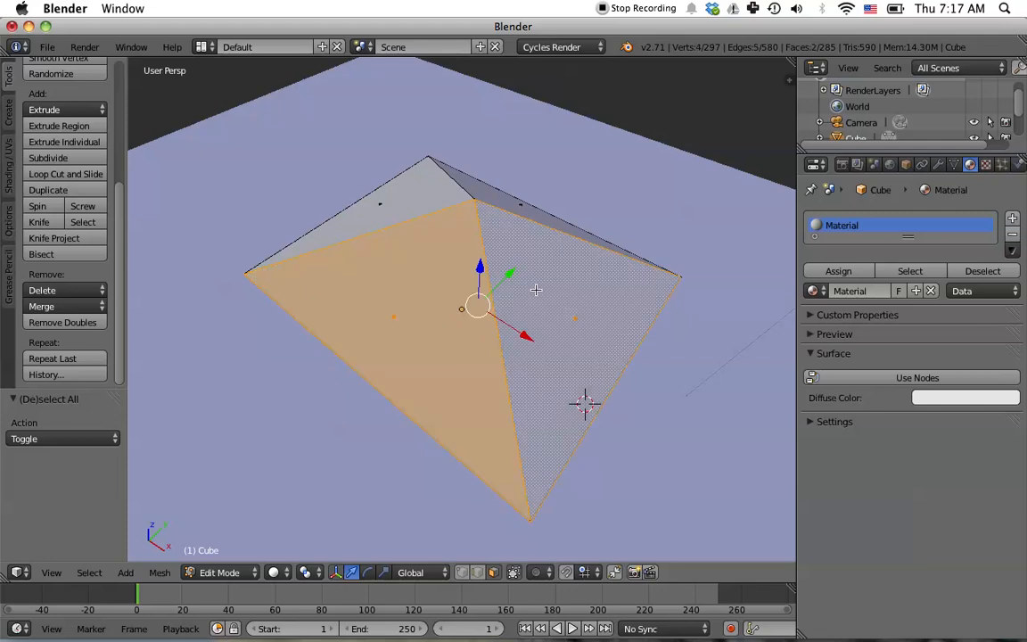
{"action": "right_click", "coordinate": [494, 199], "text": "shift"}
{"action": "right_click", "coordinate": [420, 194], "text": "shift"}
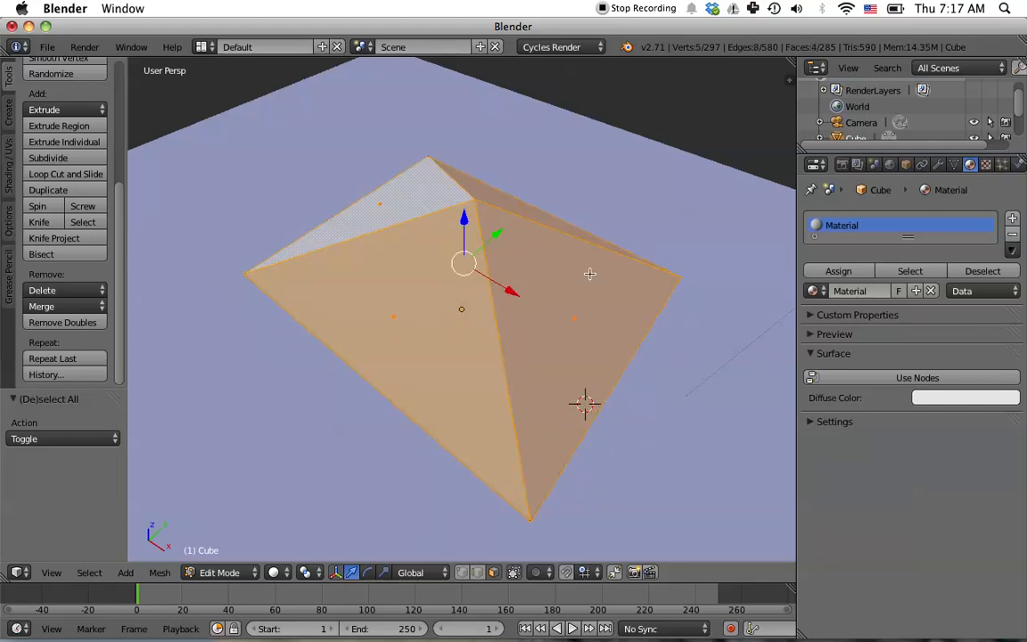
- Add a new material slot to the house with a new material named Roof
{"action": "left_click", "coordinate": [1011, 219]}
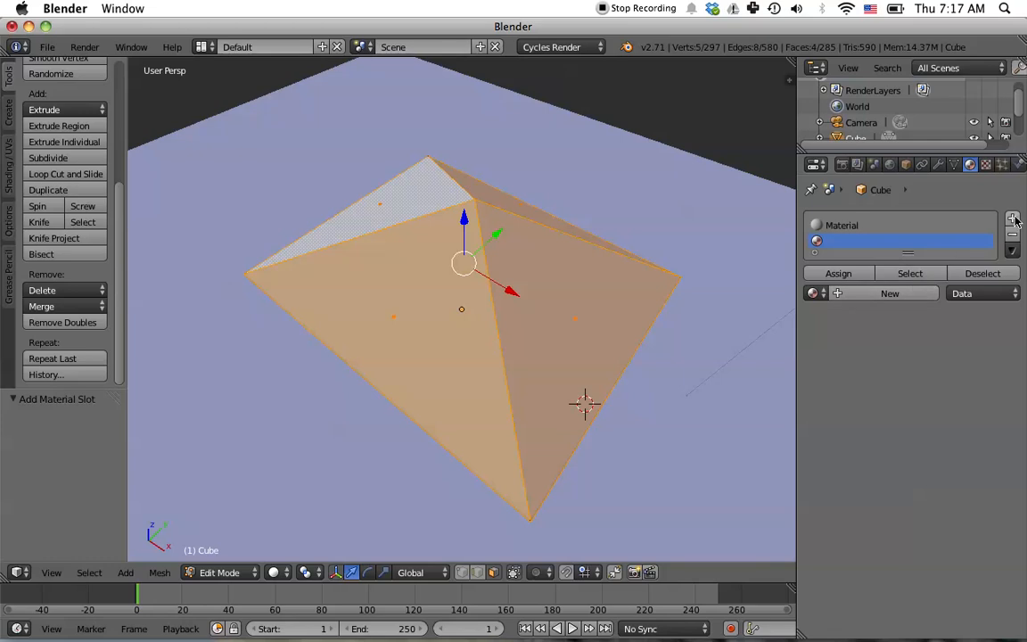
{"action": "left_click", "coordinate": [887, 294]}
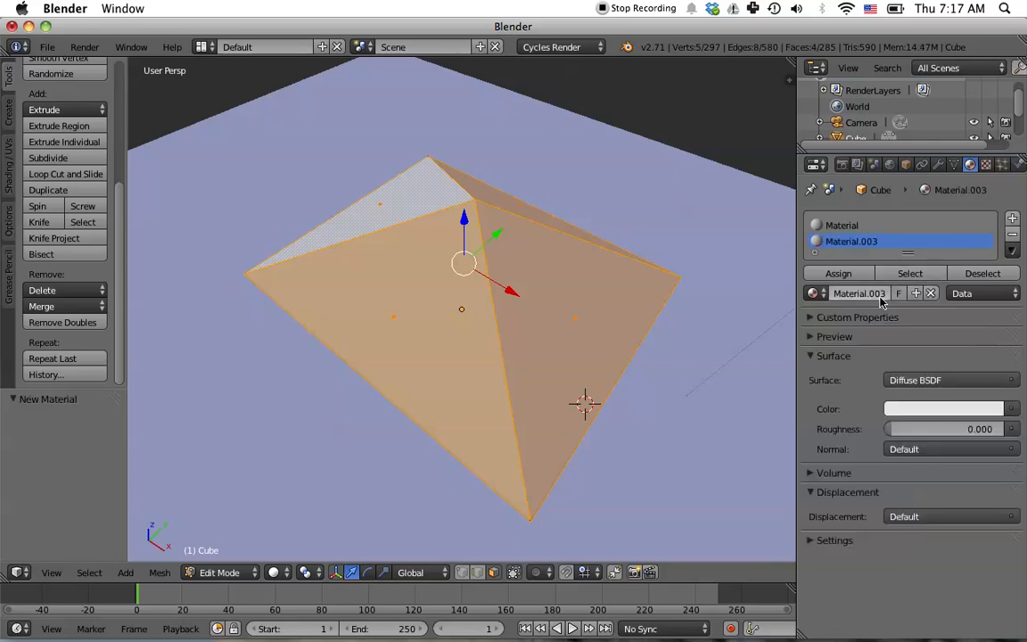
{"action": "left_click", "coordinate": [858, 298]}
{"action": "type", "text": "R"}
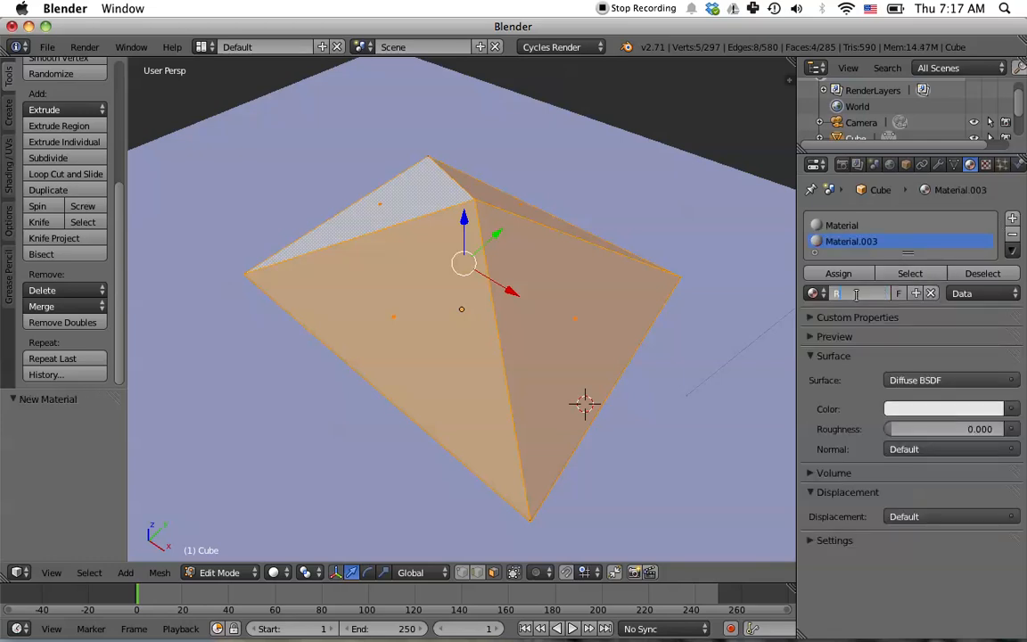
{"action": "type", "text": "oof"}
{"action": "key", "text": "Return"}
- Set the Roof material's color to a dark brown and assign it to the selected roof faces
{"action": "left_click", "coordinate": [941, 412]}
{"action": "left_click_drag", "start_coordinate": [900, 268], "coordinate": [901, 278]}
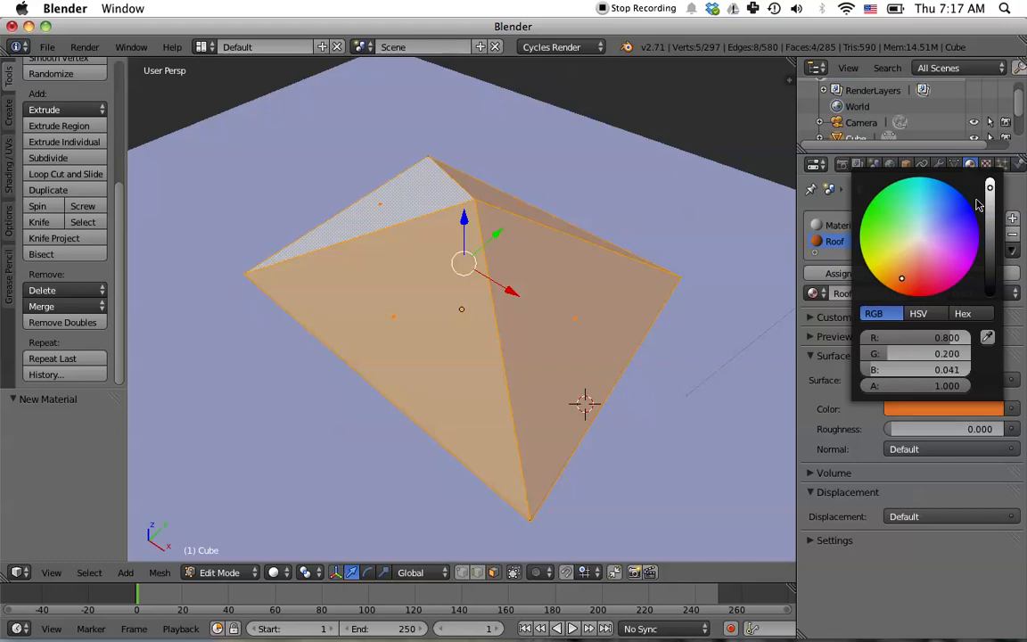
{"action": "left_click_drag", "start_coordinate": [990, 191], "coordinate": [989, 243]}
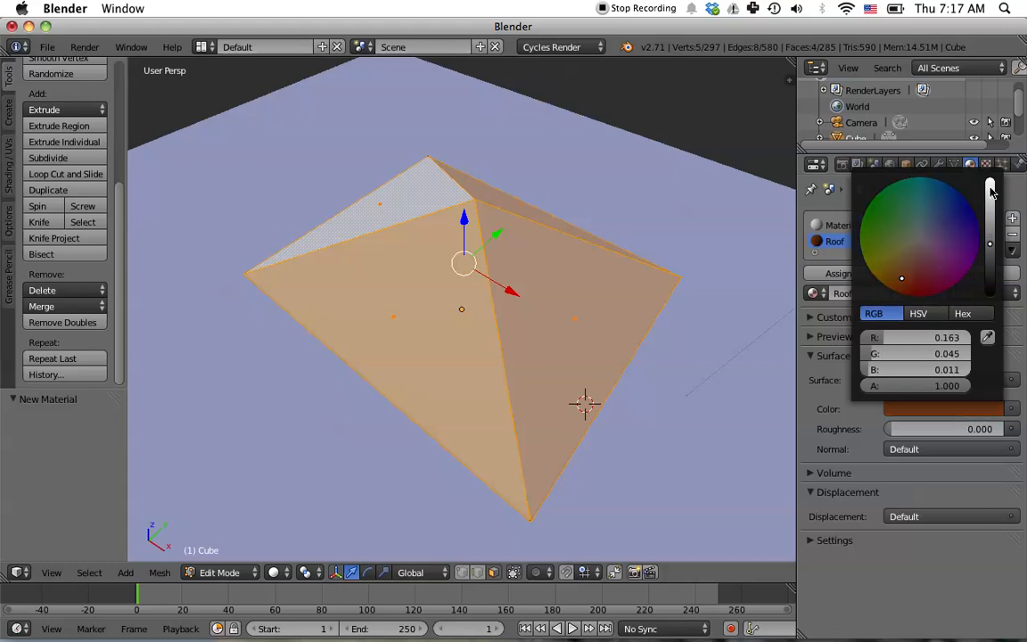
{"action": "left_click_drag", "start_coordinate": [918, 273], "coordinate": [916, 268]}
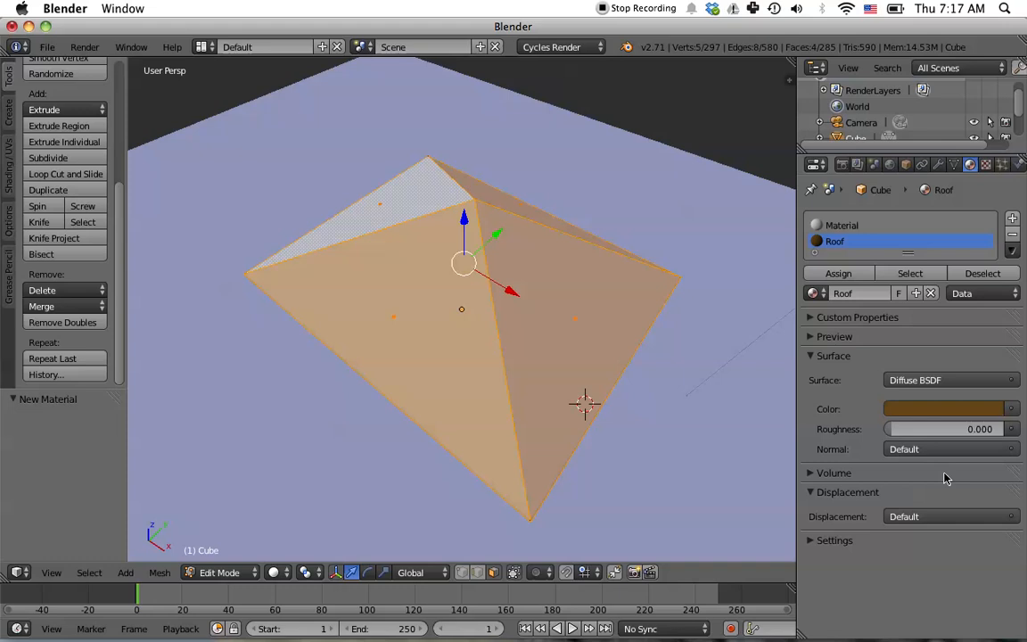
{"action": "left_click", "coordinate": [933, 415]}
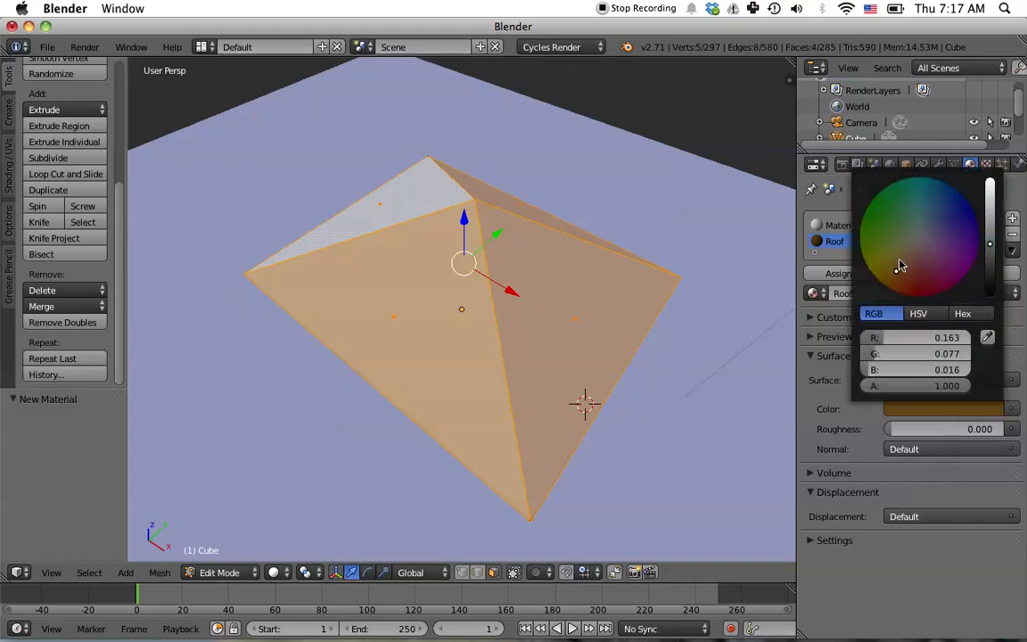
{"action": "mouse_move", "coordinate": [887, 271]}
{"action": "left_mouse_down"}
{"action": "mouse_move", "coordinate": [876, 275]}
{"action": "mouse_move", "coordinate": [881, 284]}
{"action": "left_mouse_up"}
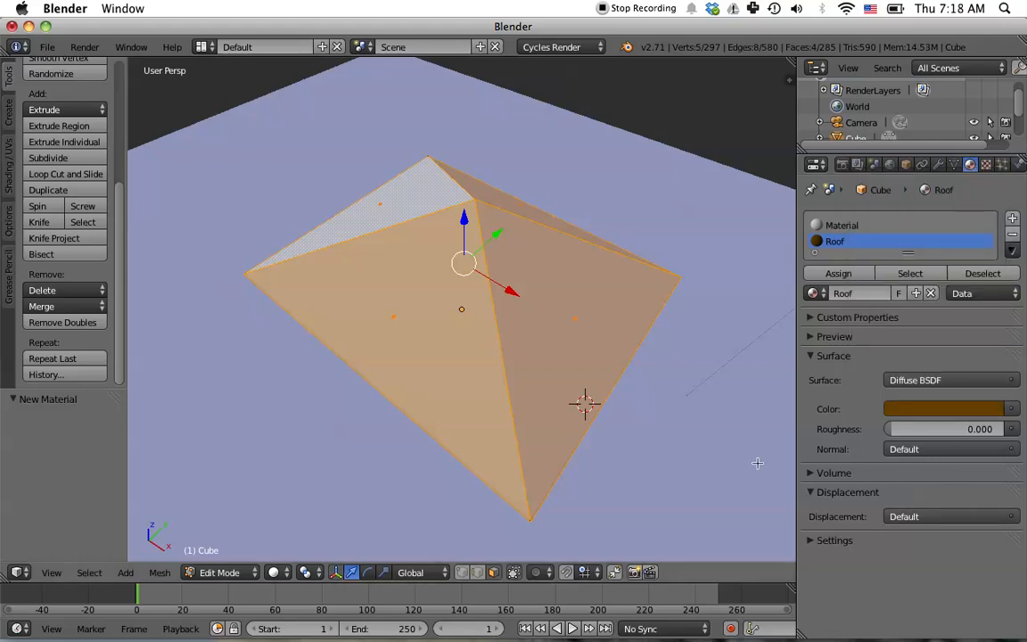
{"action": "middle_click_drag", "start_coordinate": [653, 471], "coordinate": [678, 395]}
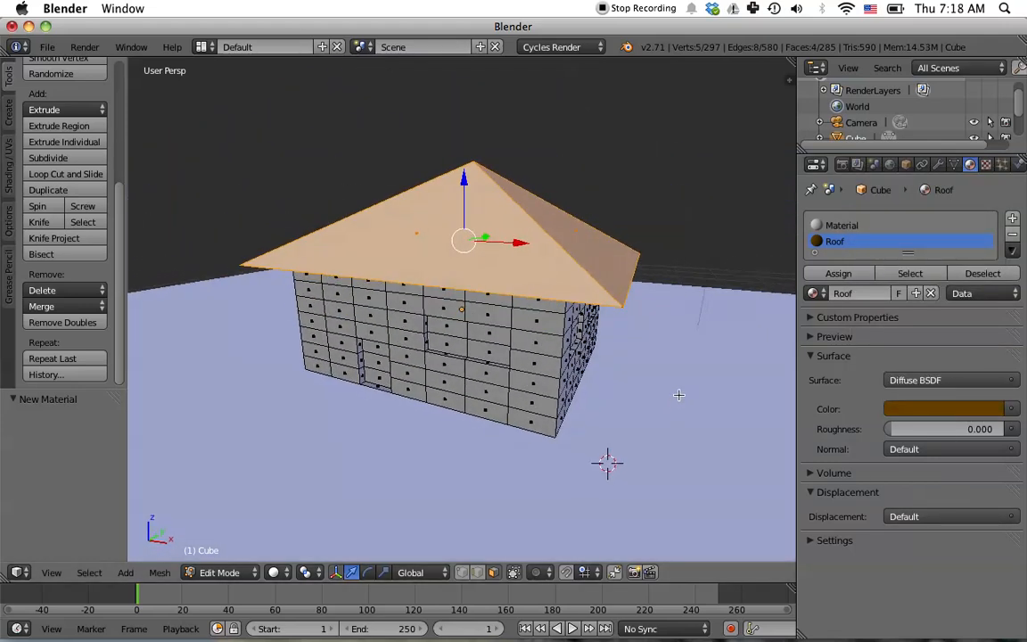
{"action": "left_click", "coordinate": [842, 275]}
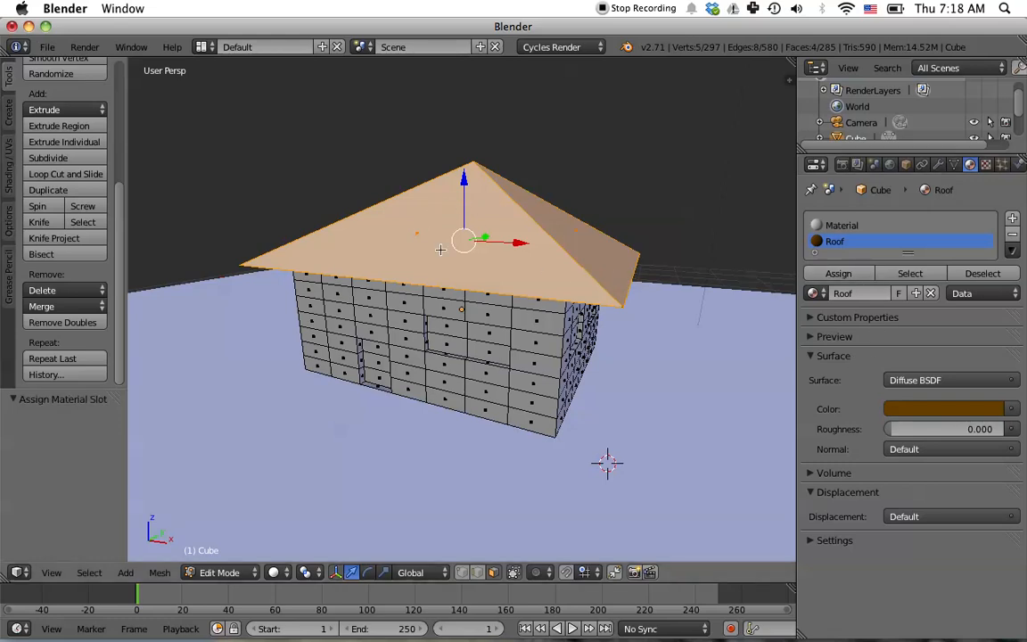
- Deselect everything and box-select the upper-left block of faces on the front wall
{"action": "middle_click_drag", "start_coordinate": [665, 437], "coordinate": [708, 408]}
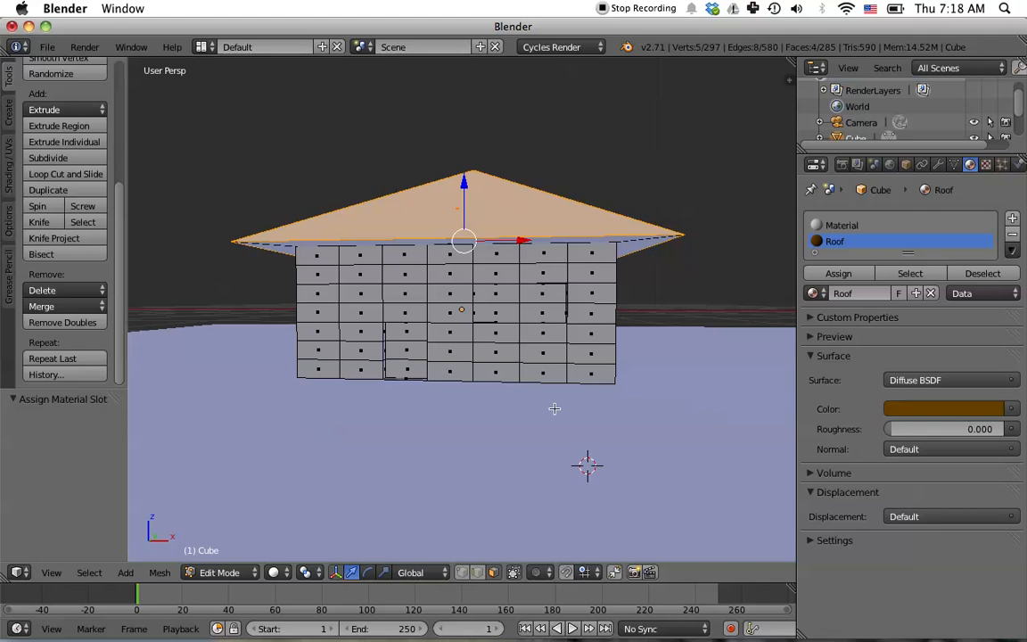
{"action": "key", "text": "a"}
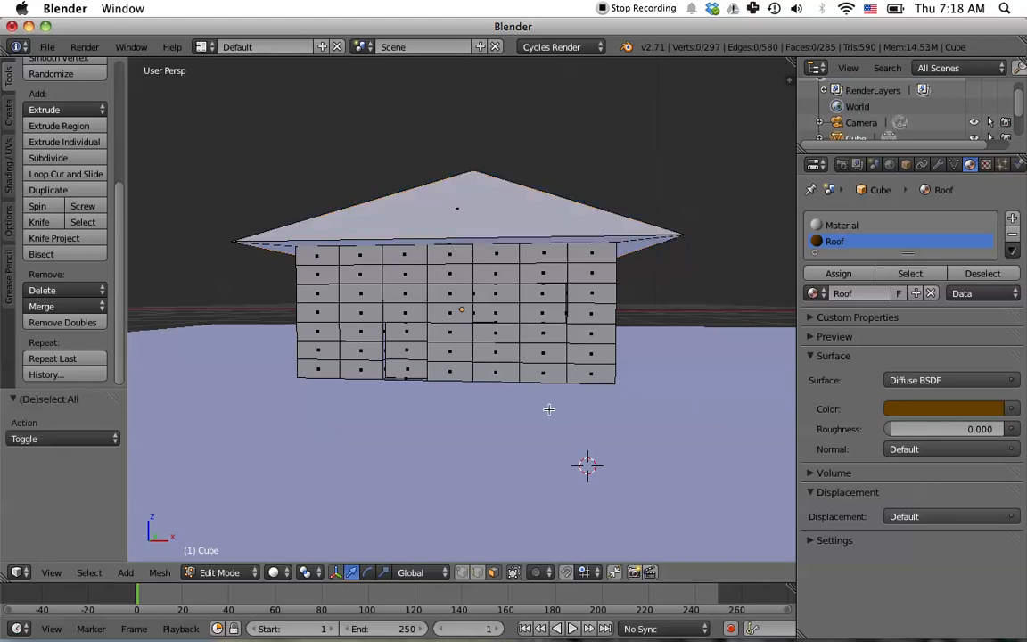
{"action": "middle_click_drag", "start_coordinate": [513, 427], "coordinate": [472, 433]}
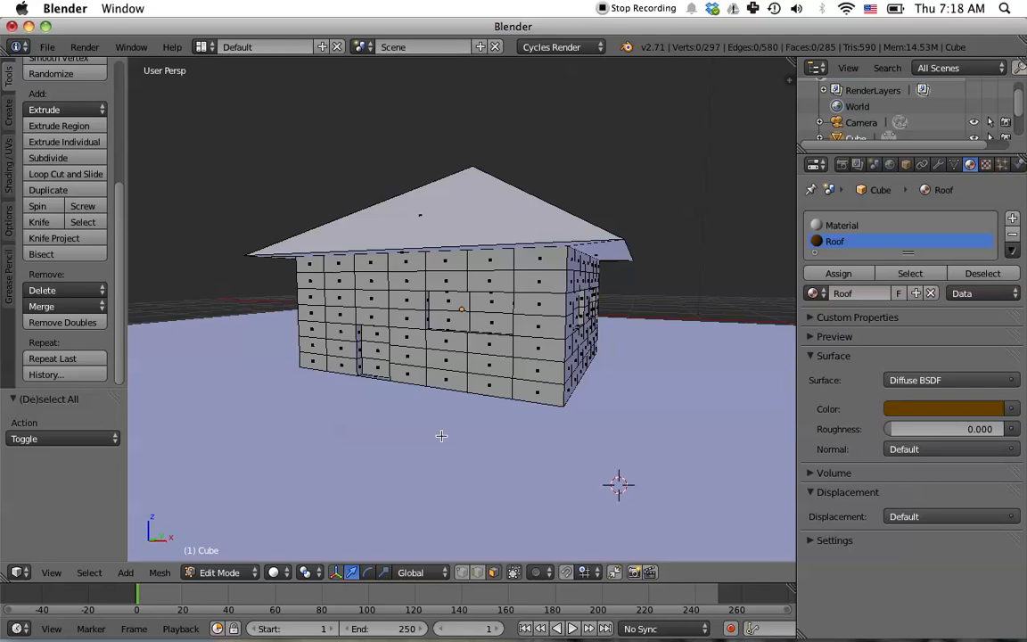
{"action": "key", "text": "b"}
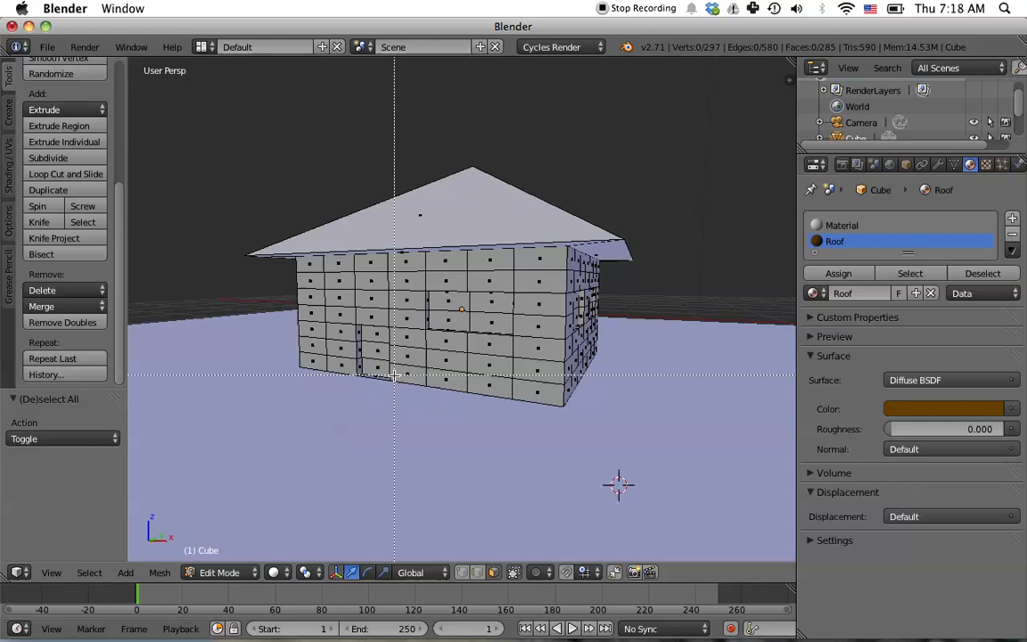
{"action": "left_click_drag", "start_coordinate": [308, 267], "coordinate": [416, 321]}
{"action": "middle_click_drag", "start_coordinate": [374, 464], "coordinate": [404, 448]}
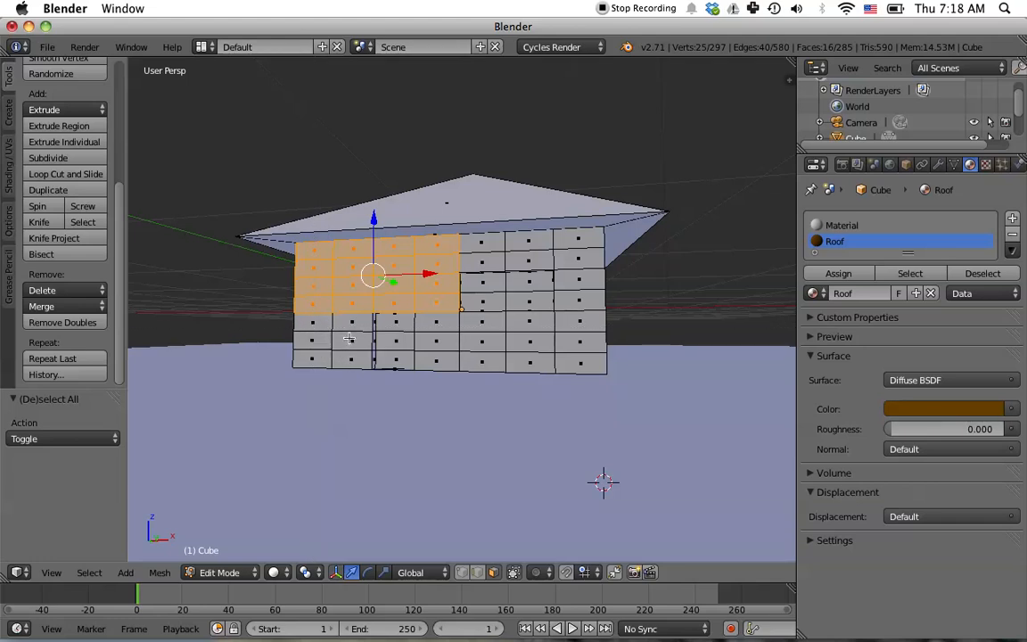
{"action": "key", "text": "b"}
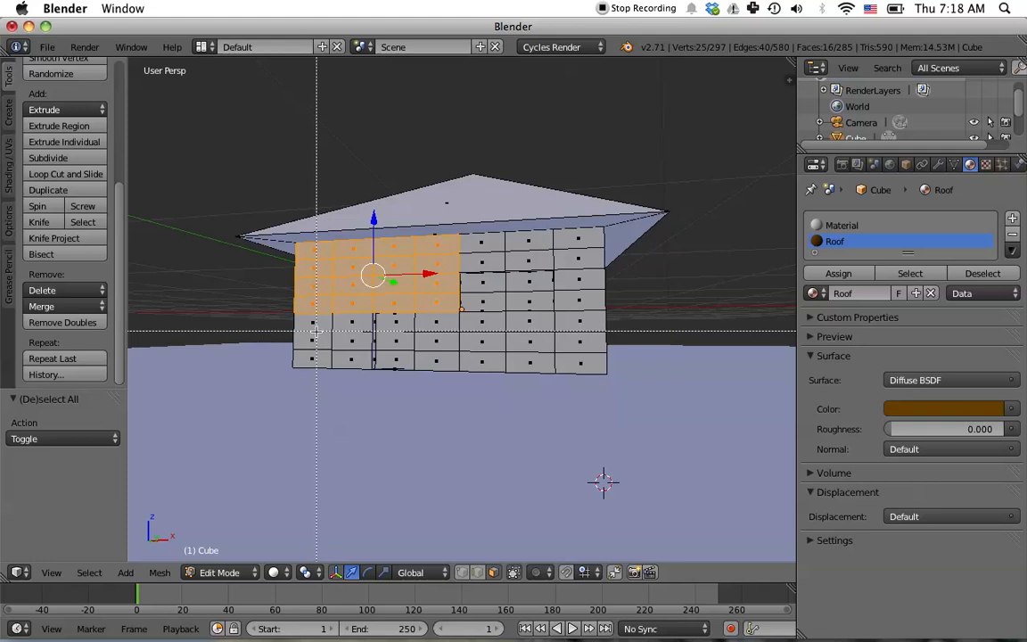
{"action": "key", "text": "Escape"}
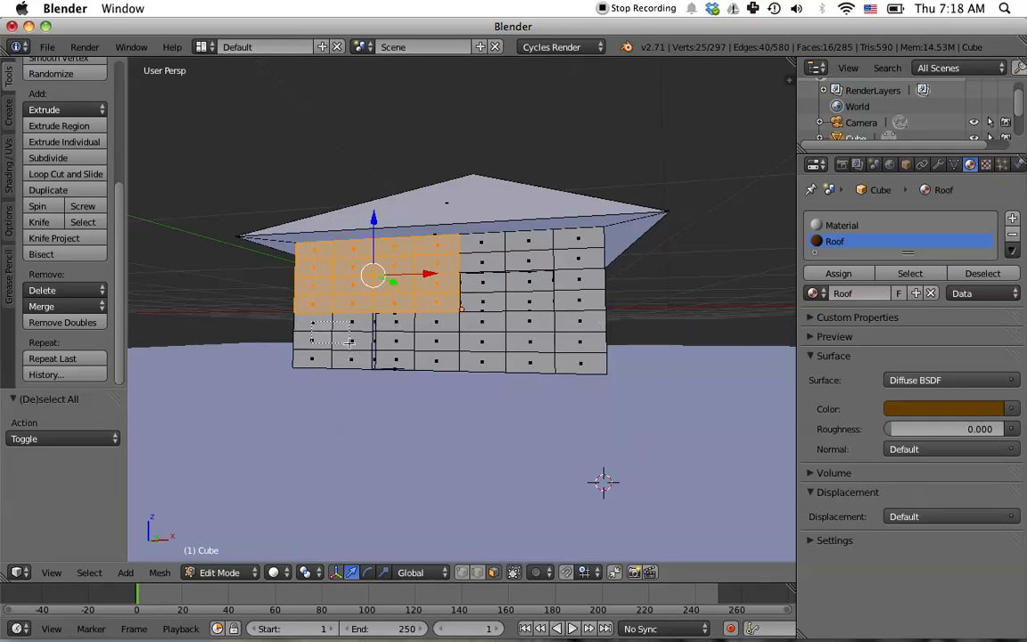
{"action": "left_click", "coordinate": [351, 360]}
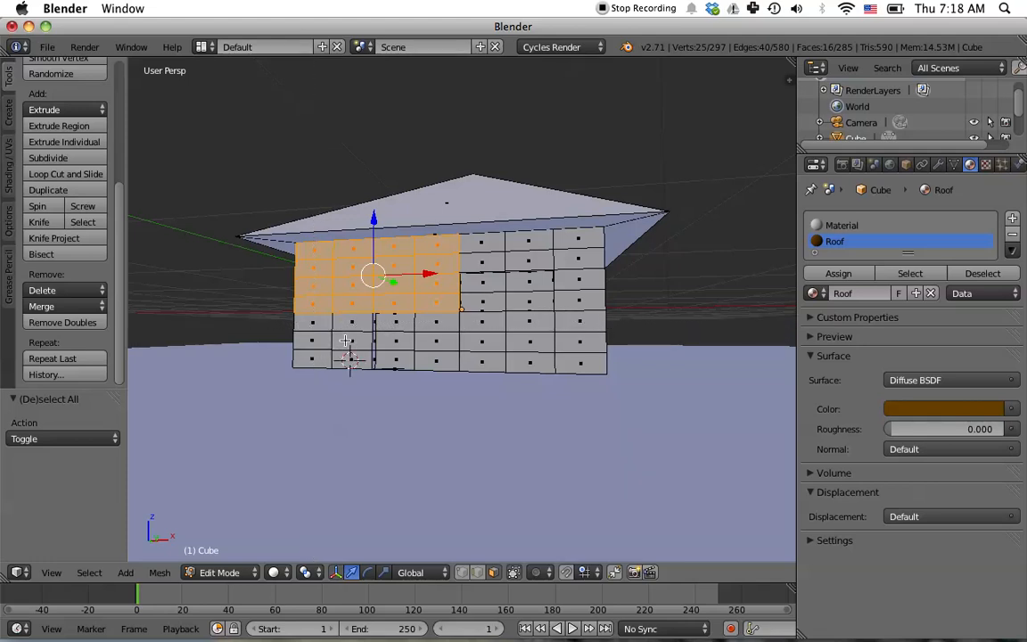
{"action": "left_click", "coordinate": [349, 407]}
- Add the remaining front wall faces around the door and window to the selection
{"action": "right_click", "coordinate": [319, 323], "text": "shift"}
{"action": "right_click", "coordinate": [345, 323], "text": "shift"}
{"action": "right_click", "coordinate": [319, 340], "text": "shift"}
{"action": "right_click", "coordinate": [346, 340], "text": "shift"}
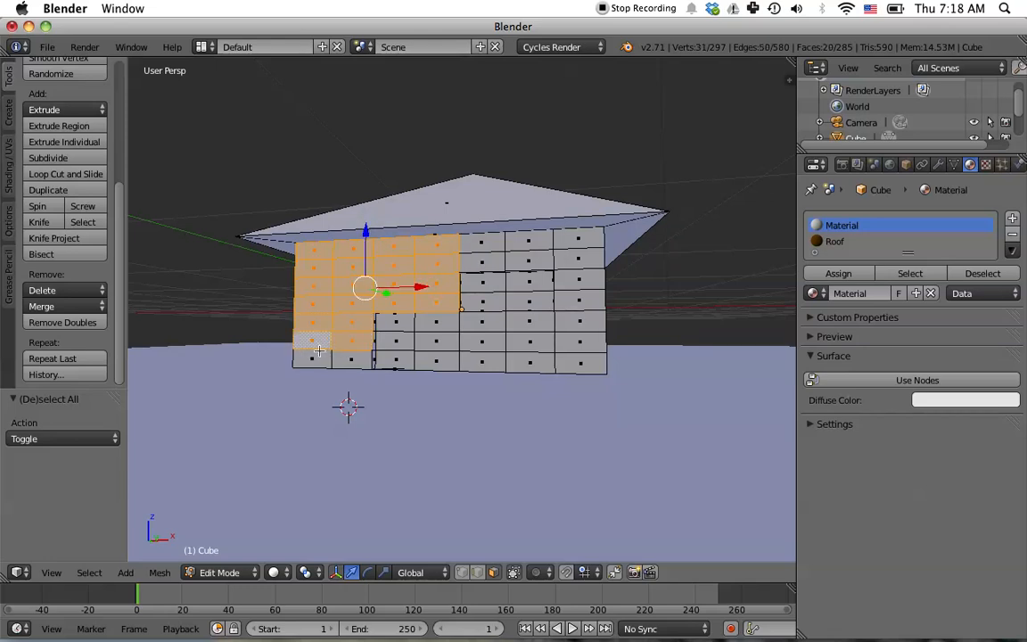
{"action": "right_click", "coordinate": [331, 355], "text": "shift"}
{"action": "right_click", "coordinate": [351, 358], "text": "shift"}
{"action": "key", "text": "b"}
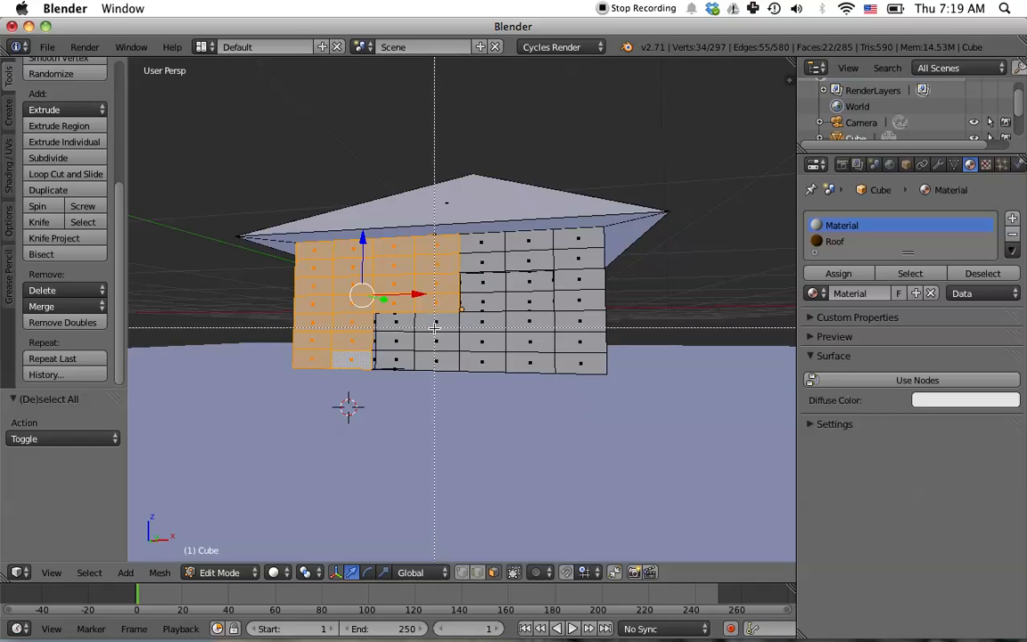
{"action": "left_click_drag", "start_coordinate": [438, 321], "coordinate": [482, 357]}
{"action": "key", "text": "Escape"}
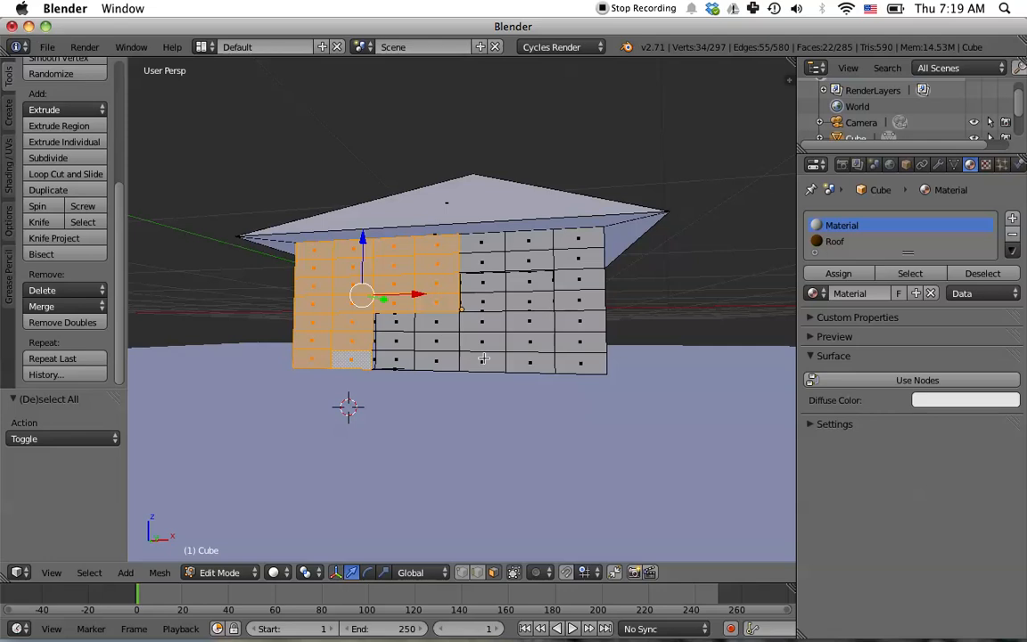
{"action": "right_click", "coordinate": [445, 323], "text": "shift"}
{"action": "right_click", "coordinate": [476, 326], "text": "shift"}
{"action": "right_click", "coordinate": [529, 327], "text": "shift"}
{"action": "right_click", "coordinate": [573, 331], "text": "shift"}
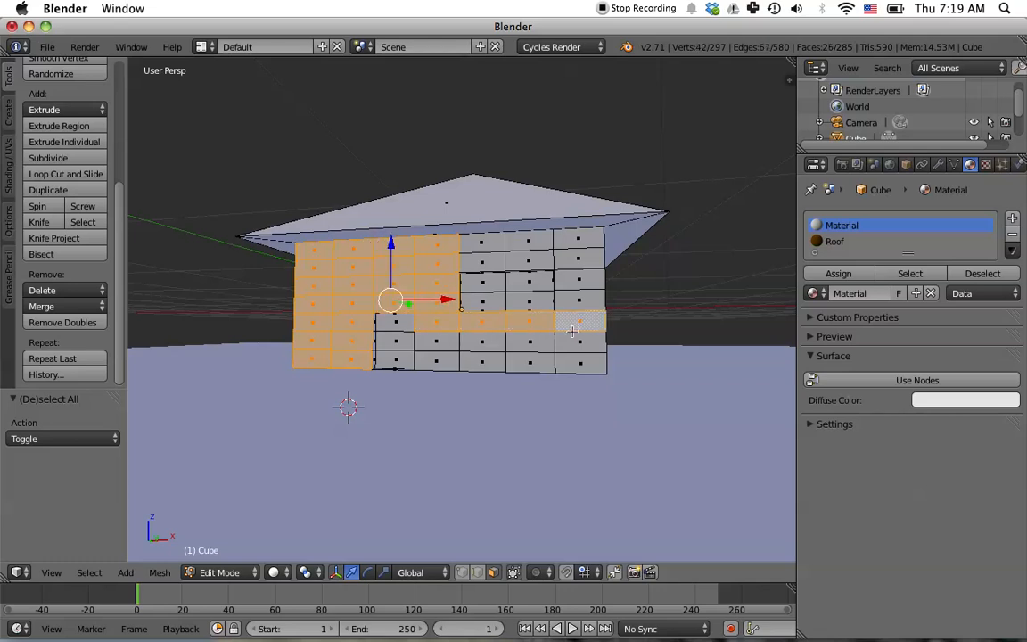
{"action": "right_click", "coordinate": [575, 343], "text": "shift"}
{"action": "right_click", "coordinate": [531, 343], "text": "shift"}
{"action": "right_click", "coordinate": [483, 344], "text": "shift"}
{"action": "right_click", "coordinate": [437, 345], "text": "shift"}
{"action": "right_click", "coordinate": [444, 358], "text": "shift"}
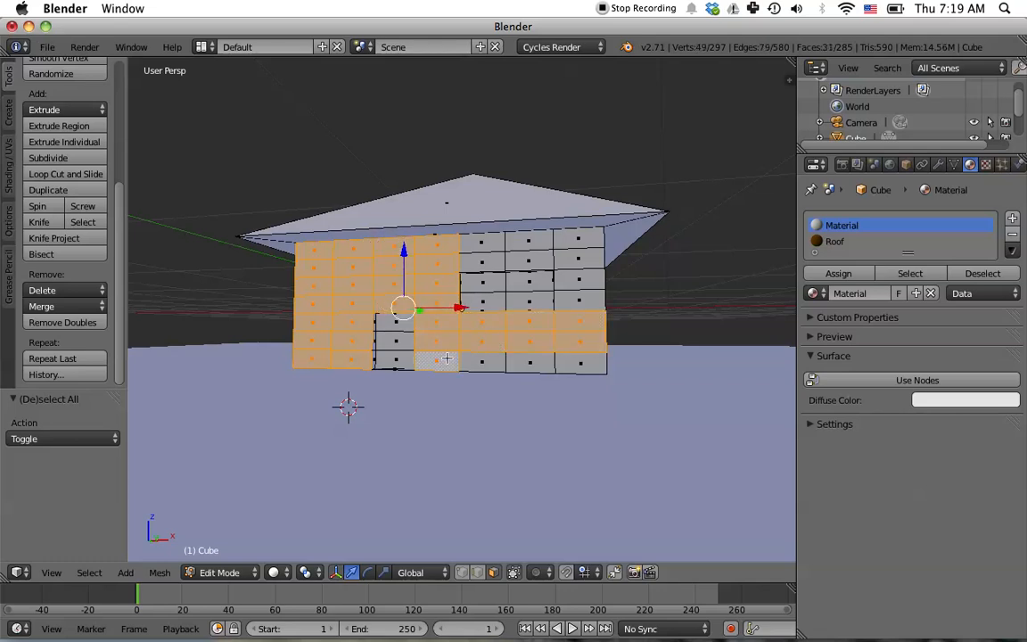
{"action": "right_click", "coordinate": [482, 361], "text": "shift"}
{"action": "right_click", "coordinate": [530, 362], "text": "shift"}
{"action": "right_click", "coordinate": [580, 362], "text": "shift"}
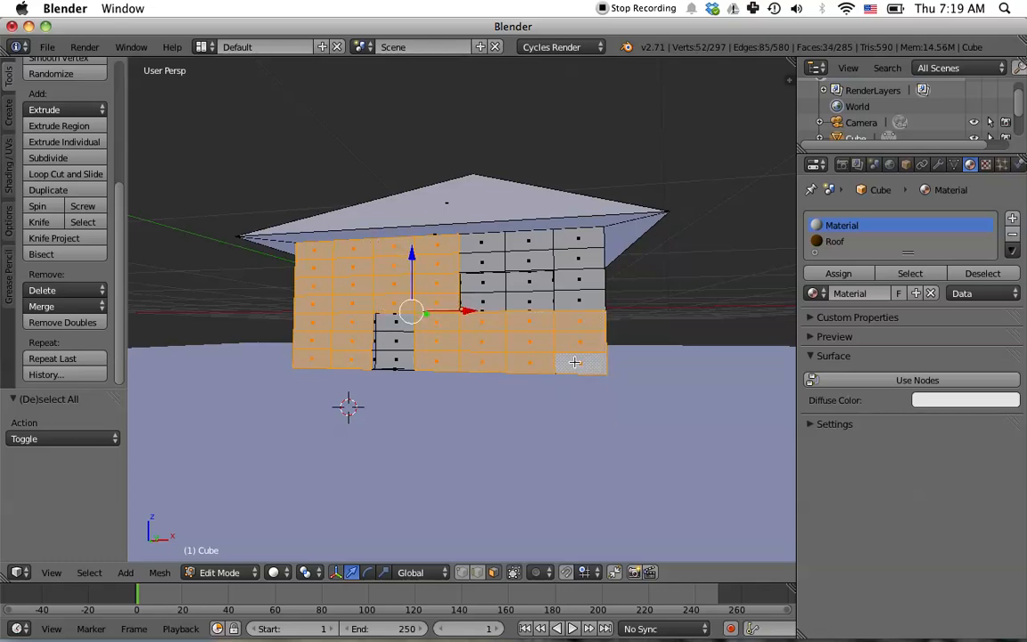
{"action": "right_click", "coordinate": [573, 284], "text": "shift"}
{"action": "right_click", "coordinate": [570, 299], "text": "shift"}
{"action": "right_click", "coordinate": [571, 257], "text": "shift"}
{"action": "right_click", "coordinate": [575, 239], "text": "shift"}
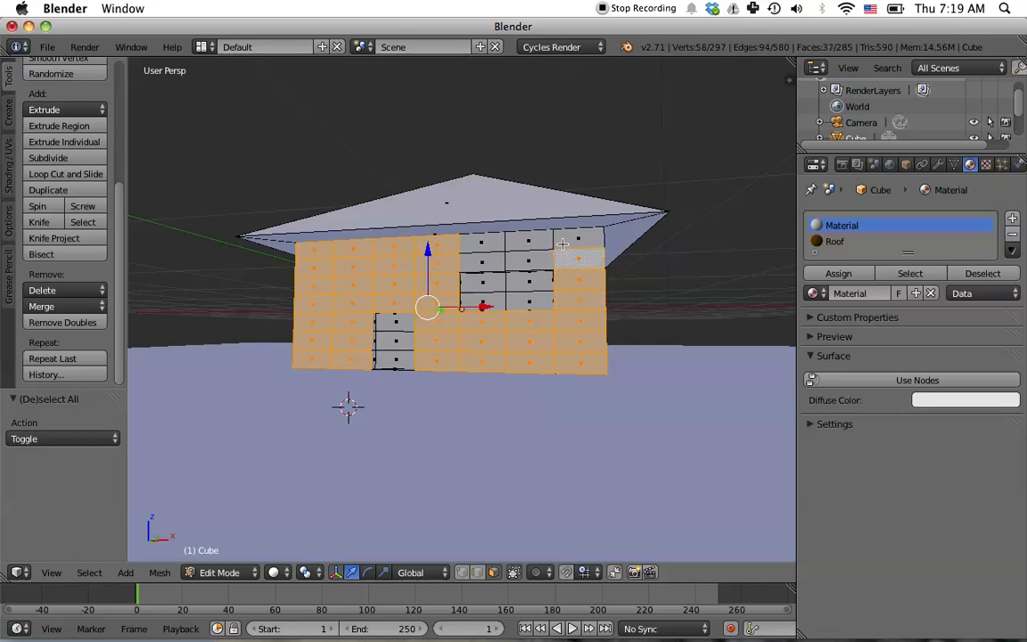
{"action": "right_click", "coordinate": [528, 238], "text": "shift"}
{"action": "right_click", "coordinate": [481, 238], "text": "shift"}
{"action": "right_click", "coordinate": [491, 260], "text": "shift"}
{"action": "right_click", "coordinate": [525, 267], "text": "shift"}
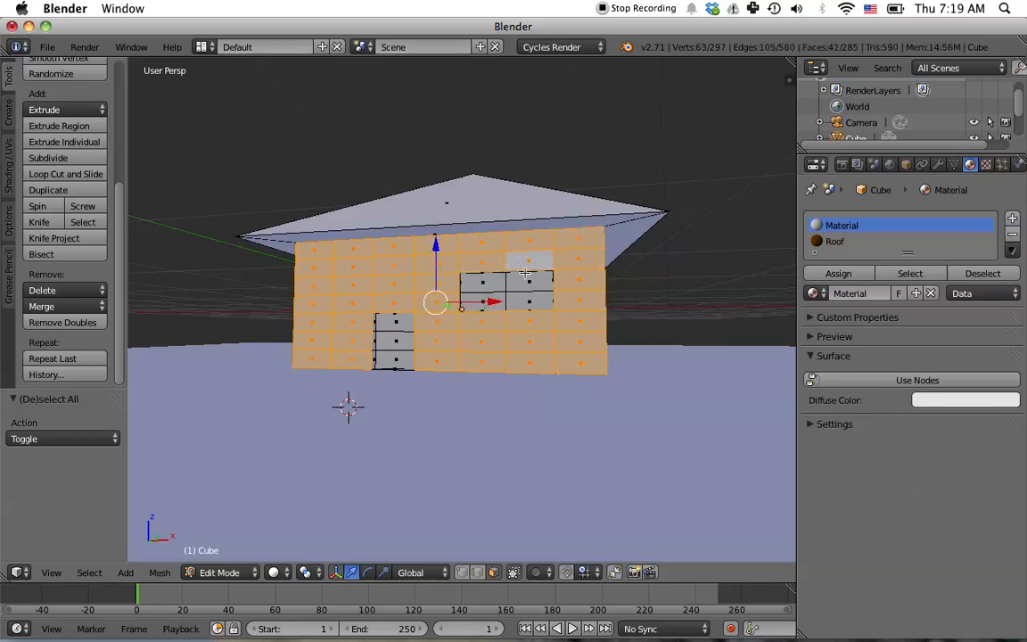
- Add the top two rows of faces on the long side wall to the selection
{"action": "middle_click_drag", "start_coordinate": [665, 424], "coordinate": [517, 345]}
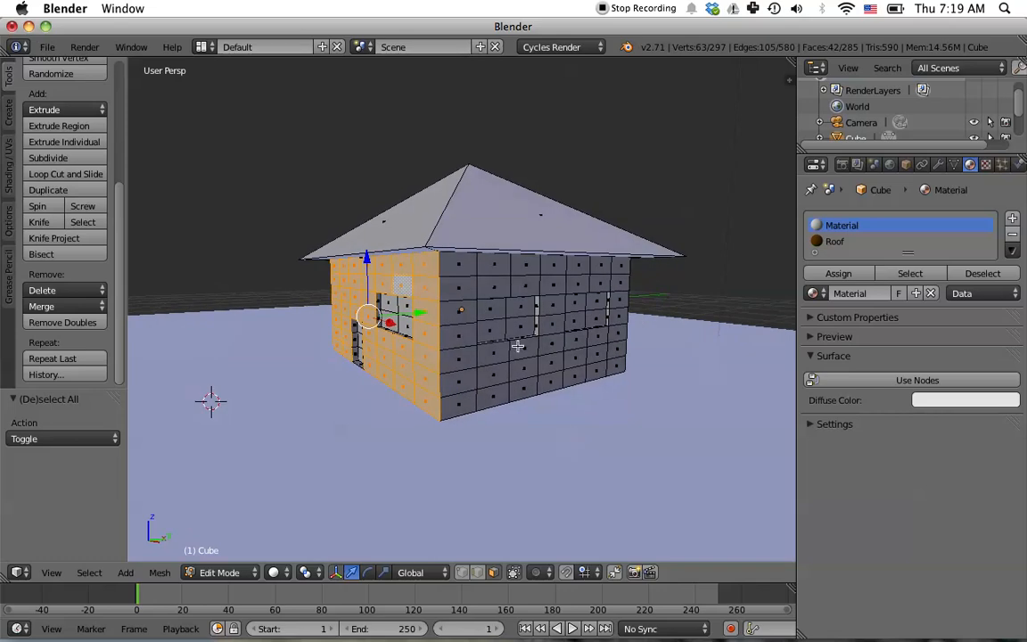
{"action": "right_click", "coordinate": [457, 265], "text": "shift"}
{"action": "right_click", "coordinate": [492, 265], "text": "shift"}
{"action": "right_click", "coordinate": [526, 265], "text": "shift"}
{"action": "right_click", "coordinate": [554, 265], "text": "shift"}
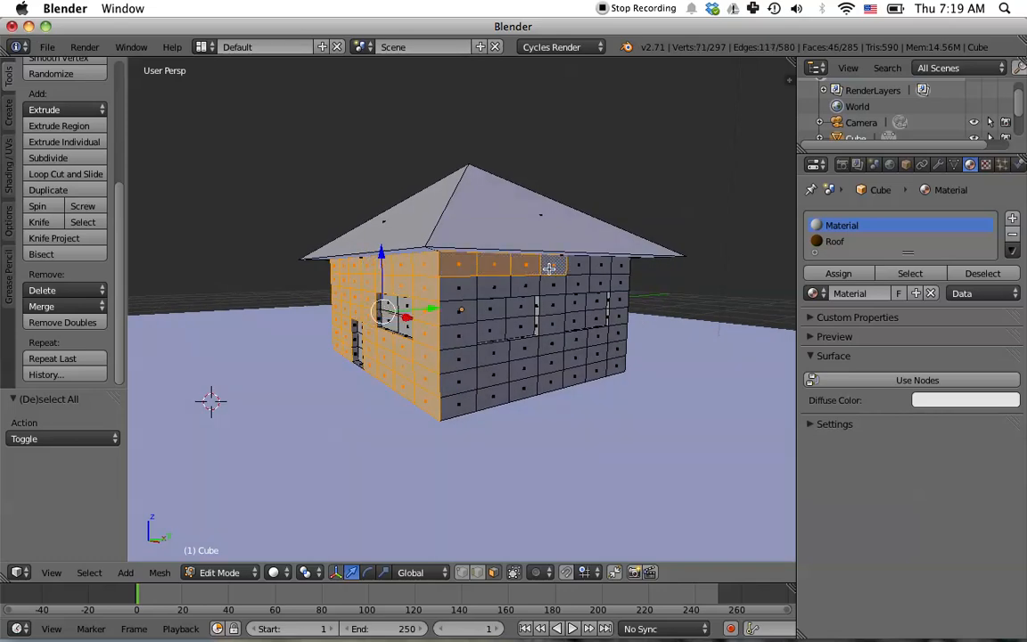
{"action": "right_click", "coordinate": [578, 265], "text": "shift"}
{"action": "right_click", "coordinate": [591, 265], "text": "shift"}
{"action": "right_click", "coordinate": [603, 270], "text": "shift"}
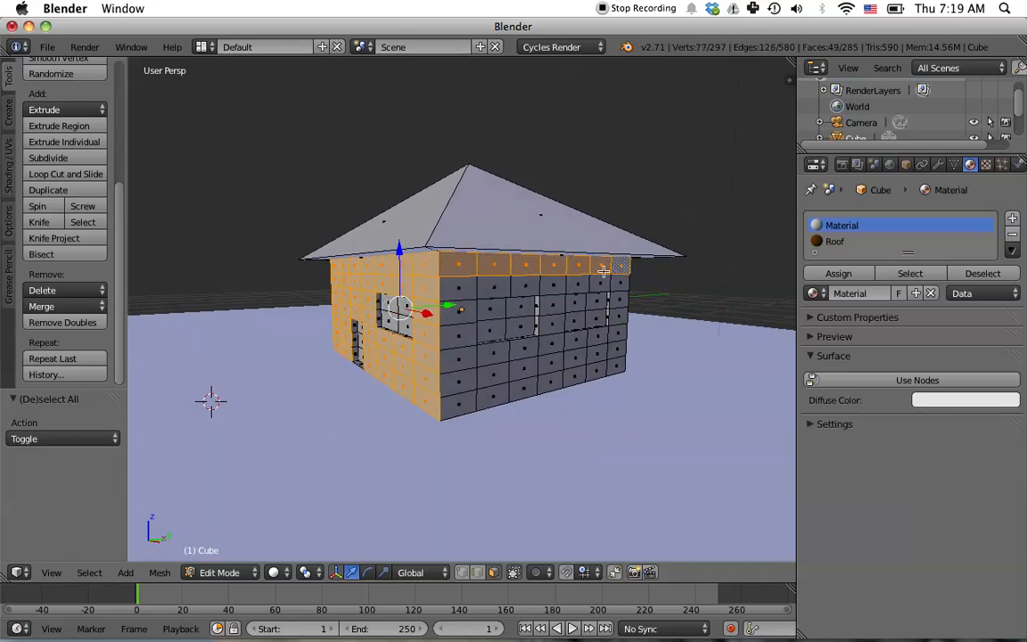
{"action": "right_click", "coordinate": [458, 287], "text": "shift"}
{"action": "right_click", "coordinate": [493, 287], "text": "shift"}
{"action": "right_click", "coordinate": [525, 287], "text": "shift"}
{"action": "right_click", "coordinate": [554, 287], "text": "shift"}
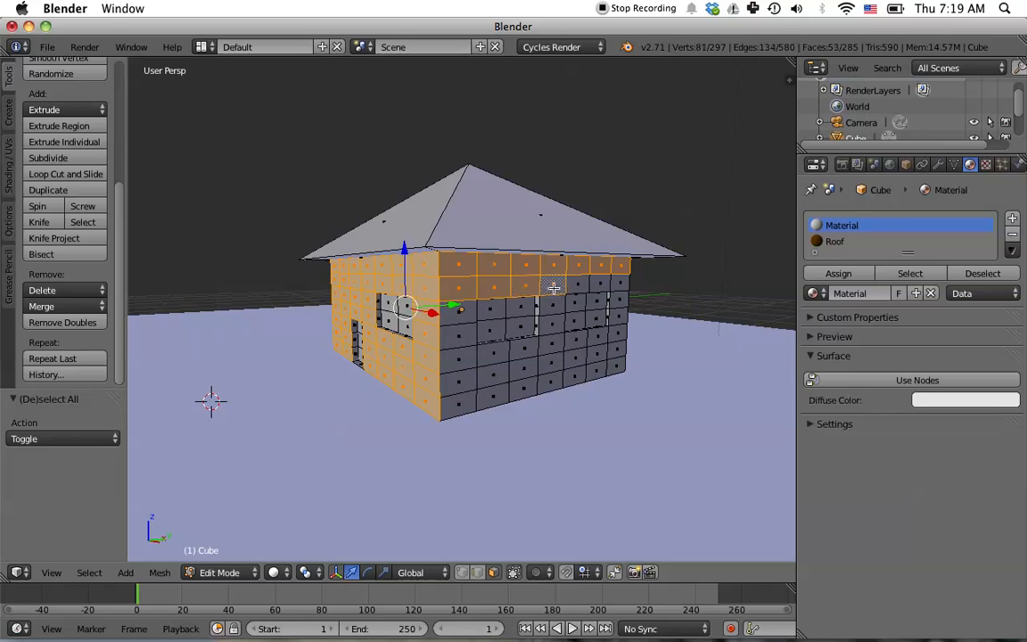
{"action": "right_click", "coordinate": [577, 287], "text": "shift"}
{"action": "right_click", "coordinate": [597, 286], "text": "shift"}
{"action": "right_click", "coordinate": [619, 284], "text": "shift"}
- Add the back wall's upper rows and the faces around its right-side window to the selection
{"action": "middle_click_drag", "start_coordinate": [704, 395], "coordinate": [657, 388]}
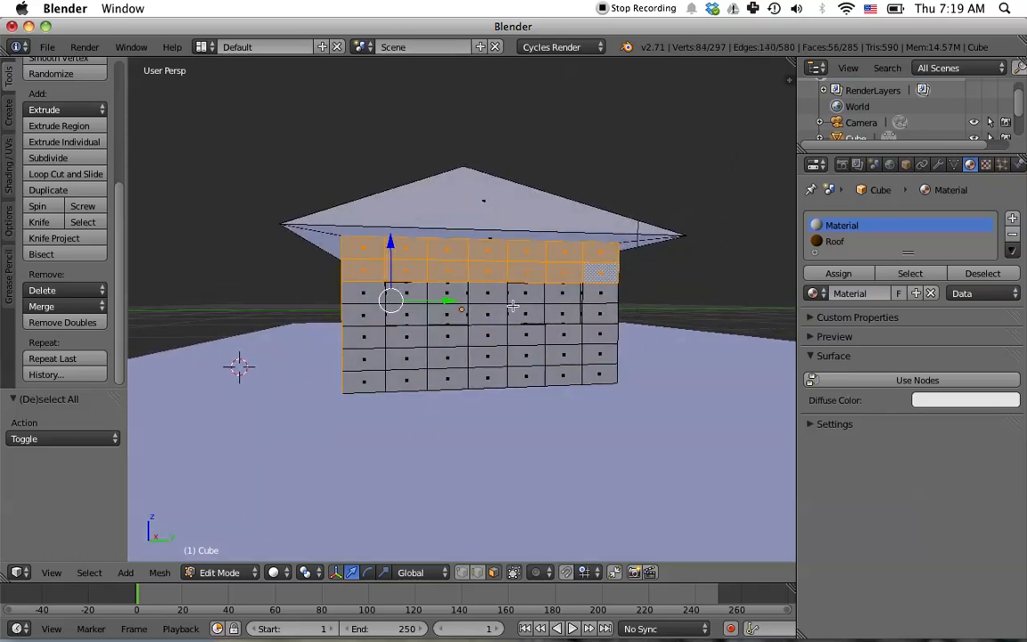
{"action": "right_click", "coordinate": [488, 293], "text": "shift"}
{"action": "right_click", "coordinate": [489, 313], "text": "shift"}
{"action": "right_click", "coordinate": [489, 334], "text": "shift"}
{"action": "right_click", "coordinate": [525, 334], "text": "shift"}
{"action": "right_click", "coordinate": [567, 333], "text": "shift"}
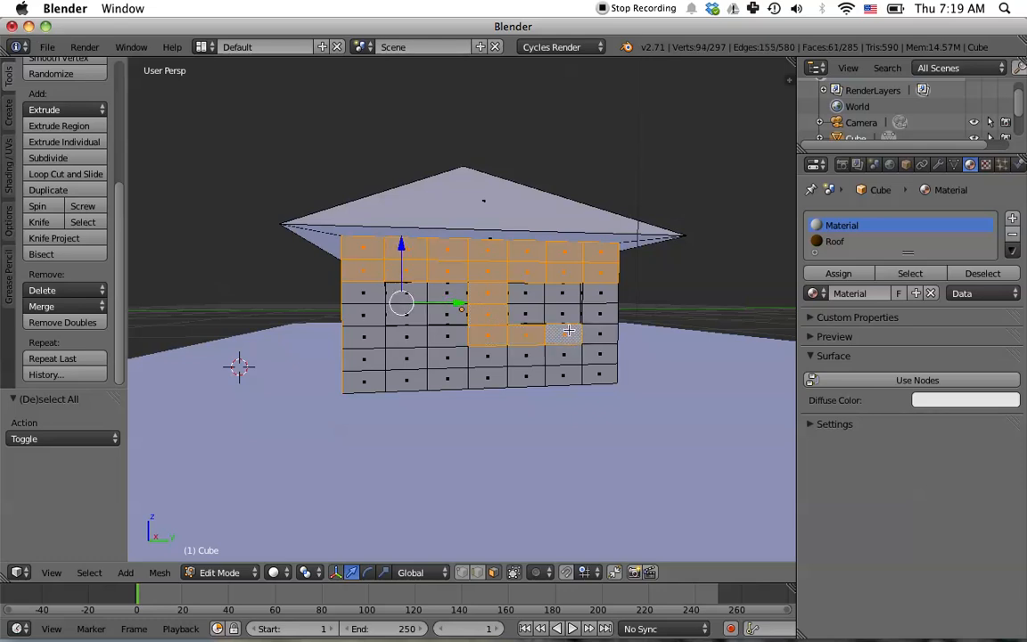
{"action": "right_click", "coordinate": [592, 332], "text": "shift"}
{"action": "right_click", "coordinate": [594, 315], "text": "shift"}
{"action": "right_click", "coordinate": [594, 294], "text": "shift"}
{"action": "right_click", "coordinate": [601, 355], "text": "shift"}
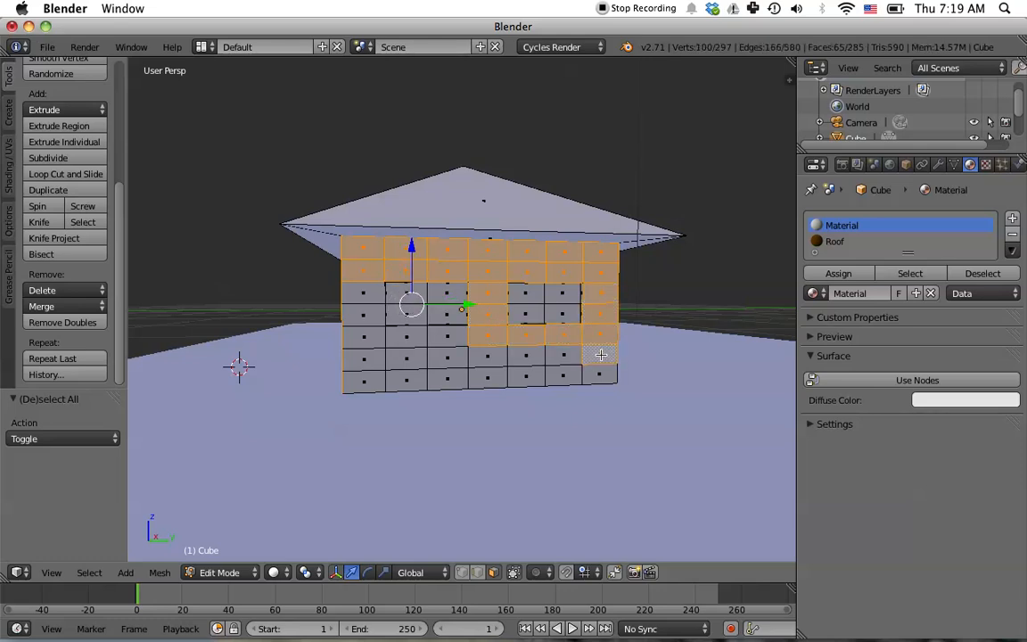
{"action": "right_click", "coordinate": [601, 376], "text": "shift"}
{"action": "right_click", "coordinate": [563, 375], "text": "shift"}
{"action": "right_click", "coordinate": [563, 355], "text": "shift"}
{"action": "right_click", "coordinate": [526, 375], "text": "shift"}
{"action": "right_click", "coordinate": [526, 355], "text": "shift"}
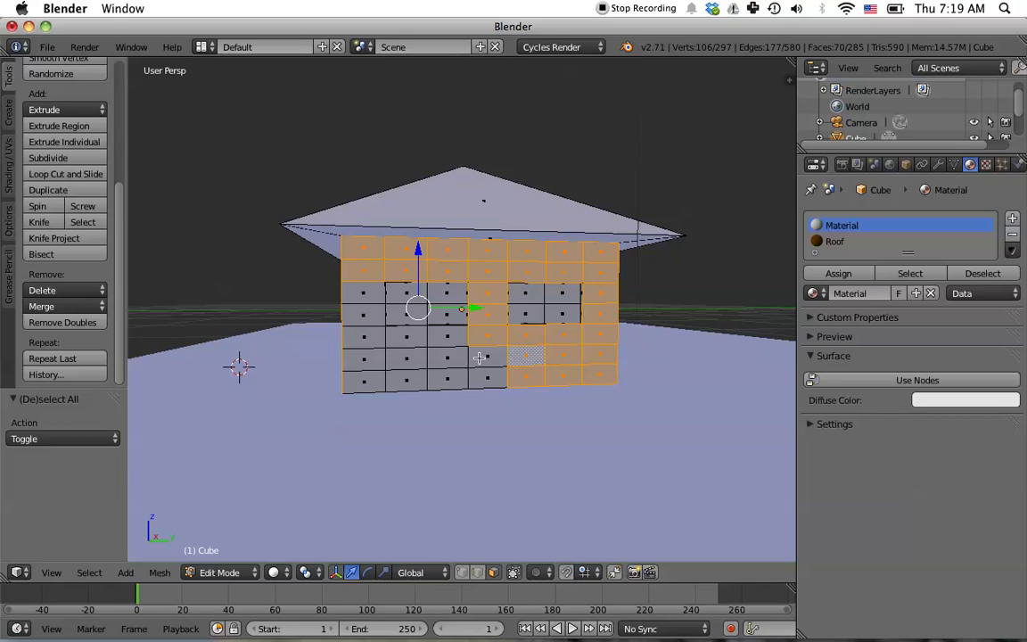
- Add the remaining back wall faces on the left side to the selection
{"action": "right_click", "coordinate": [478, 358], "text": "shift"}
{"action": "right_click", "coordinate": [478, 378], "text": "shift"}
{"action": "right_click", "coordinate": [442, 378], "text": "shift"}
{"action": "right_click", "coordinate": [442, 358], "text": "shift"}
{"action": "right_click", "coordinate": [442, 340], "text": "shift"}
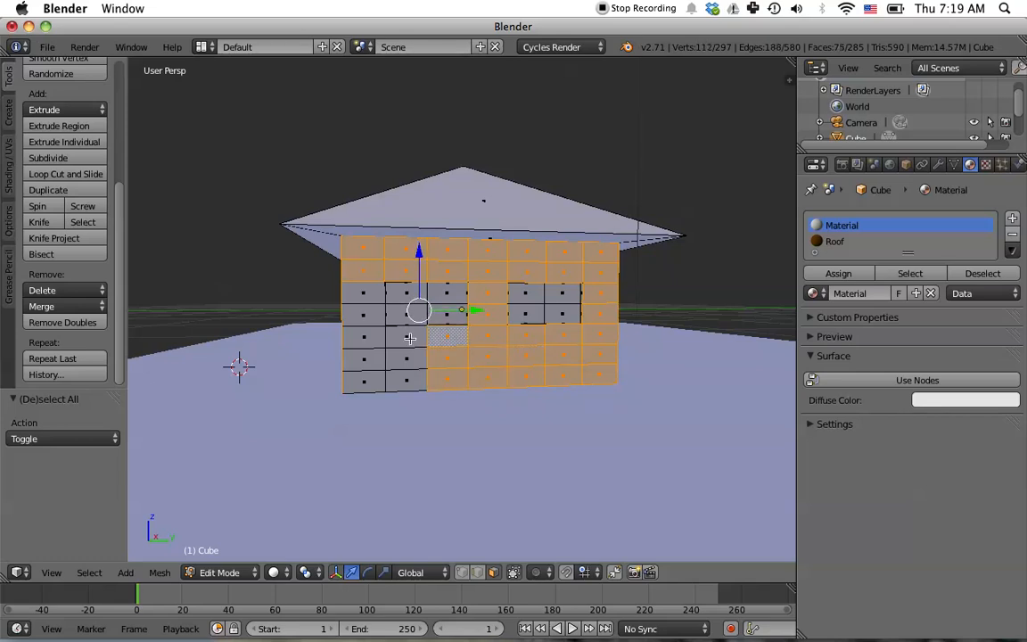
{"action": "right_click", "coordinate": [406, 337], "text": "shift"}
{"action": "right_click", "coordinate": [406, 358], "text": "shift"}
{"action": "right_click", "coordinate": [406, 381], "text": "shift"}
{"action": "right_click", "coordinate": [363, 380], "text": "shift"}
{"action": "right_click", "coordinate": [362, 358], "text": "shift"}
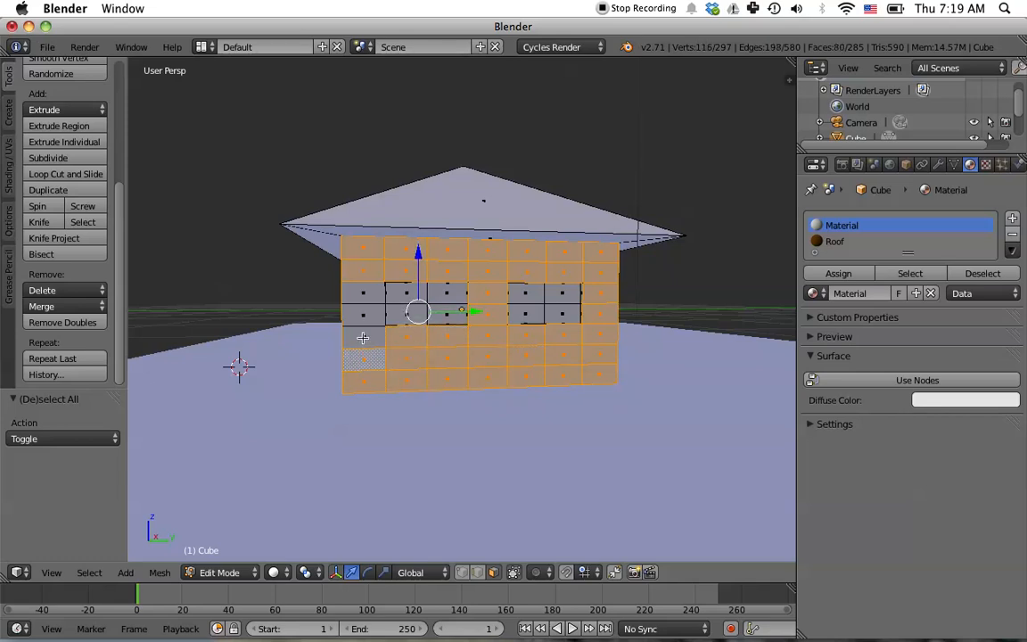
{"action": "right_click", "coordinate": [363, 337], "text": "shift"}
{"action": "right_click", "coordinate": [363, 314], "text": "shift"}
{"action": "right_click", "coordinate": [365, 295], "text": "shift"}
- Add a new material slot with a new material named Siding
{"action": "middle_click_drag", "start_coordinate": [469, 445], "coordinate": [550, 455]}
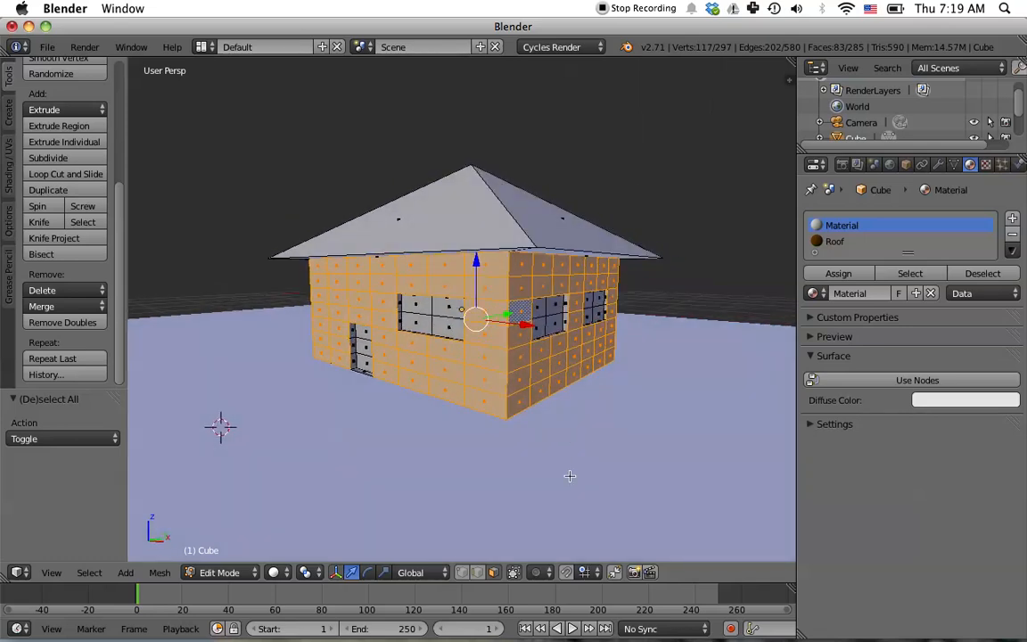
{"action": "left_click", "coordinate": [1012, 219]}
{"action": "left_click", "coordinate": [853, 309]}
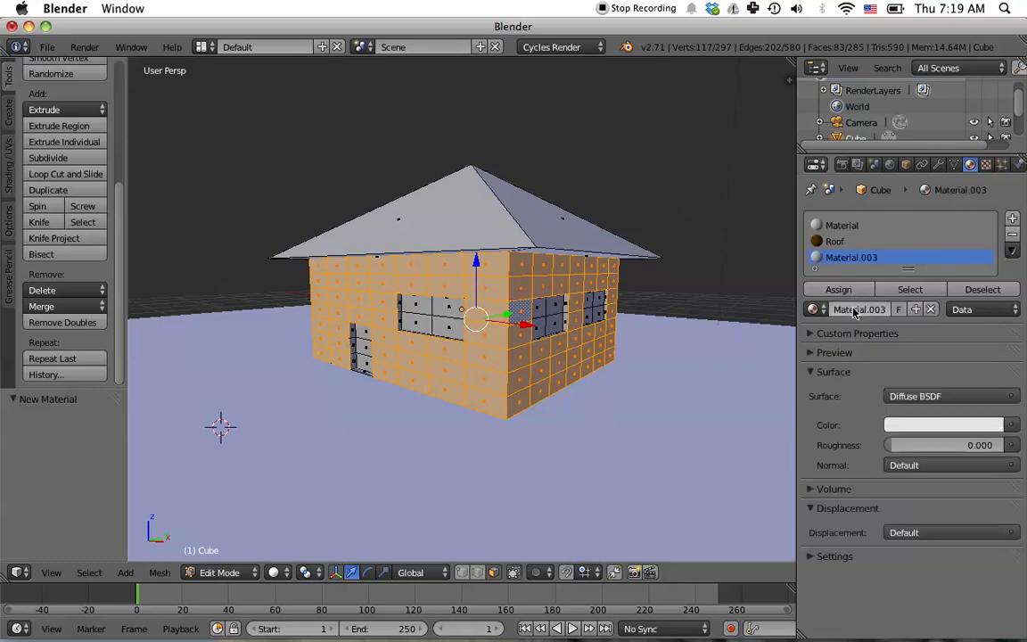
{"action": "left_click", "coordinate": [853, 309]}
{"action": "type", "text": "Sid"}
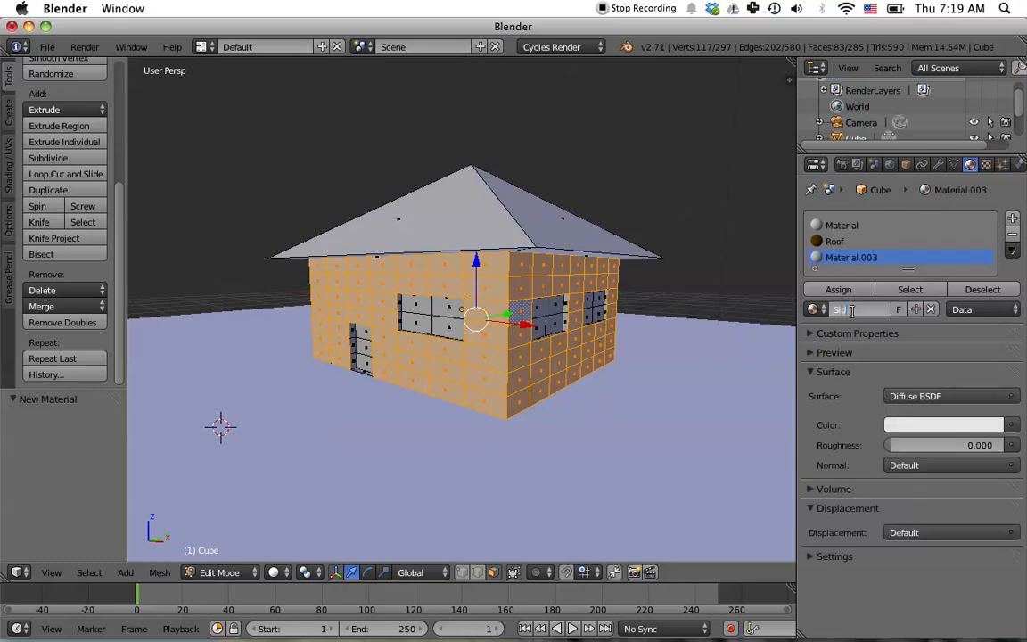
{"action": "type", "text": "ing"}
{"action": "key", "text": "Return"}
- Set the Siding material's color to a light tan and assign it to the selected wall faces
{"action": "left_click", "coordinate": [940, 426]}
{"action": "mouse_move", "coordinate": [913, 253]}
{"action": "left_mouse_down"}
{"action": "mouse_move", "coordinate": [953, 232]}
{"action": "mouse_move", "coordinate": [928, 277]}
{"action": "mouse_move", "coordinate": [907, 269]}
{"action": "mouse_move", "coordinate": [898, 284]}
{"action": "mouse_move", "coordinate": [887, 253]}
{"action": "mouse_move", "coordinate": [908, 270]}
{"action": "left_mouse_up"}
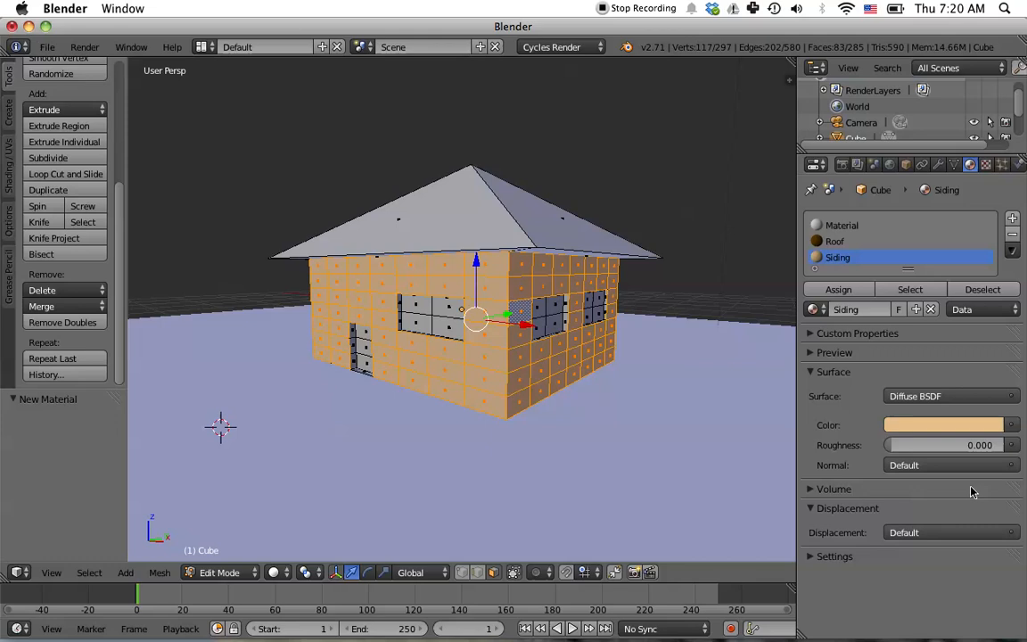
{"action": "left_click", "coordinate": [845, 292]}
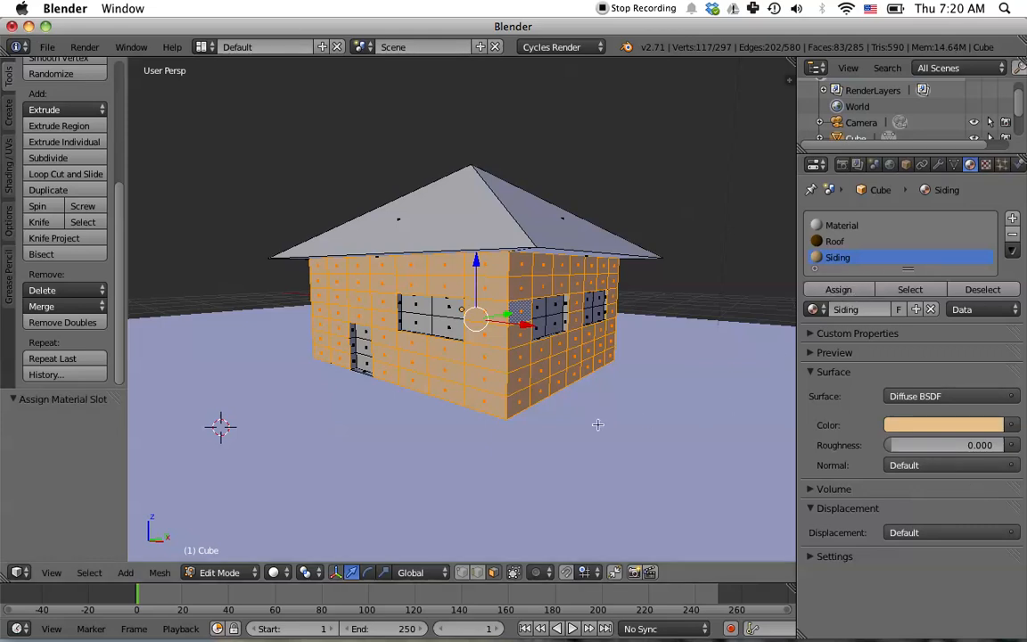
- Select the four faces of the front wall's window
{"action": "right_click", "coordinate": [416, 308]}
{"action": "right_click", "coordinate": [441, 308], "text": "shift"}
{"action": "right_click", "coordinate": [449, 333], "text": "shift"}
{"action": "right_click", "coordinate": [421, 327], "text": "shift"}
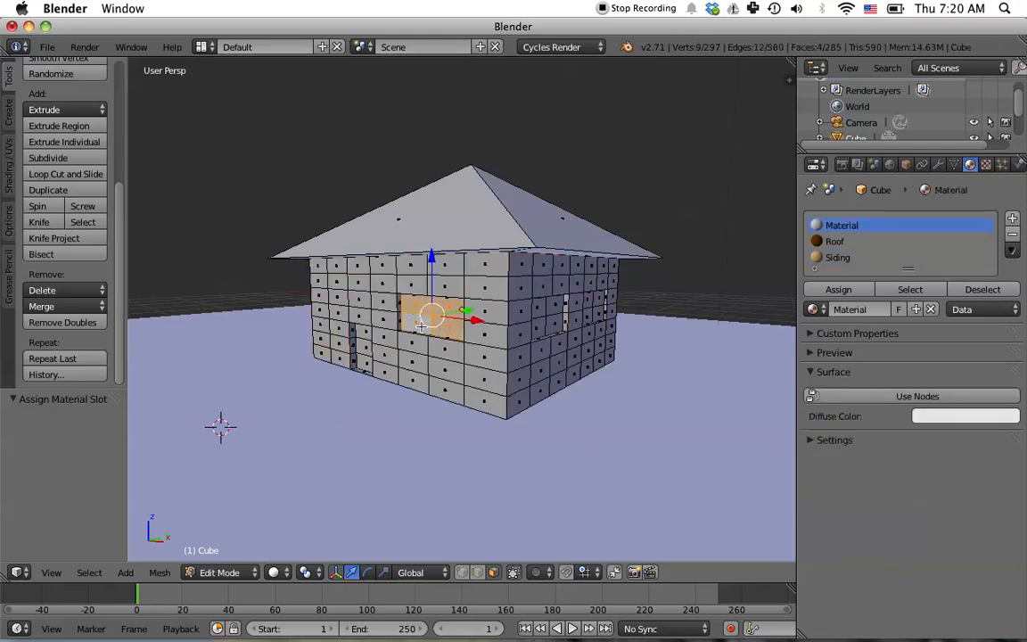
- Add the faces of the two side-wall window openings to the selection
{"action": "middle_click_drag", "start_coordinate": [556, 339], "coordinate": [504, 309]}
{"action": "right_click", "coordinate": [513, 315], "text": "shift"}
{"action": "right_click", "coordinate": [534, 317], "text": "shift"}
{"action": "right_click", "coordinate": [535, 337], "text": "shift"}
{"action": "right_click", "coordinate": [515, 335], "text": "shift"}
{"action": "middle_click_drag", "start_coordinate": [616, 331], "coordinate": [561, 321]}
{"action": "right_click", "coordinate": [567, 319], "text": "shift"}
{"action": "right_click", "coordinate": [590, 328], "text": "shift"}
{"action": "right_click", "coordinate": [589, 332], "text": "shift"}
{"action": "right_click", "coordinate": [566, 335], "text": "shift"}
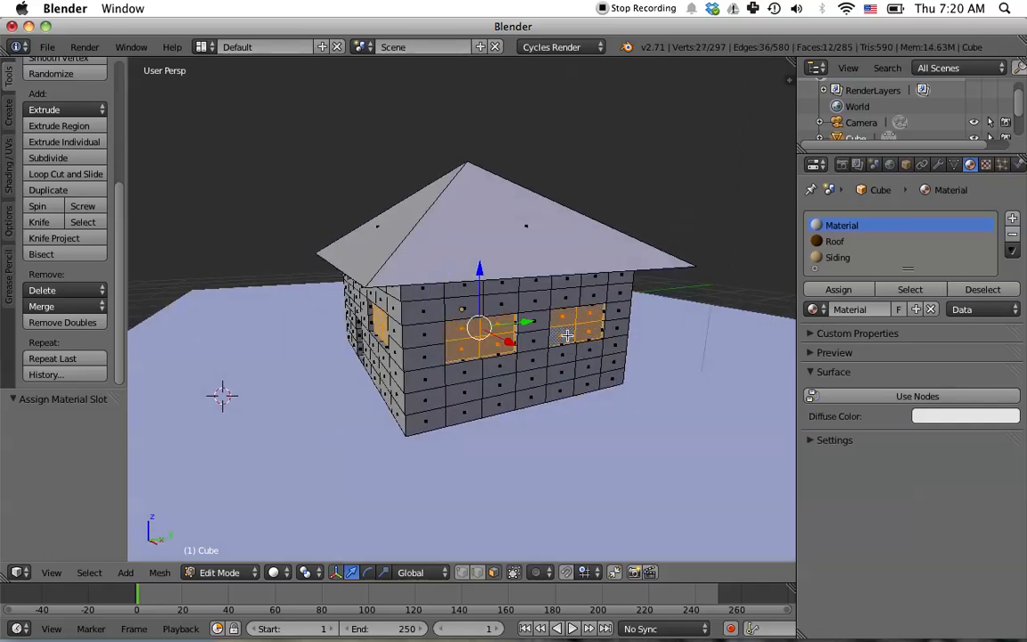
- Add a new material slot with a new material named Windows
{"action": "middle_click_drag", "start_coordinate": [607, 433], "coordinate": [649, 411]}
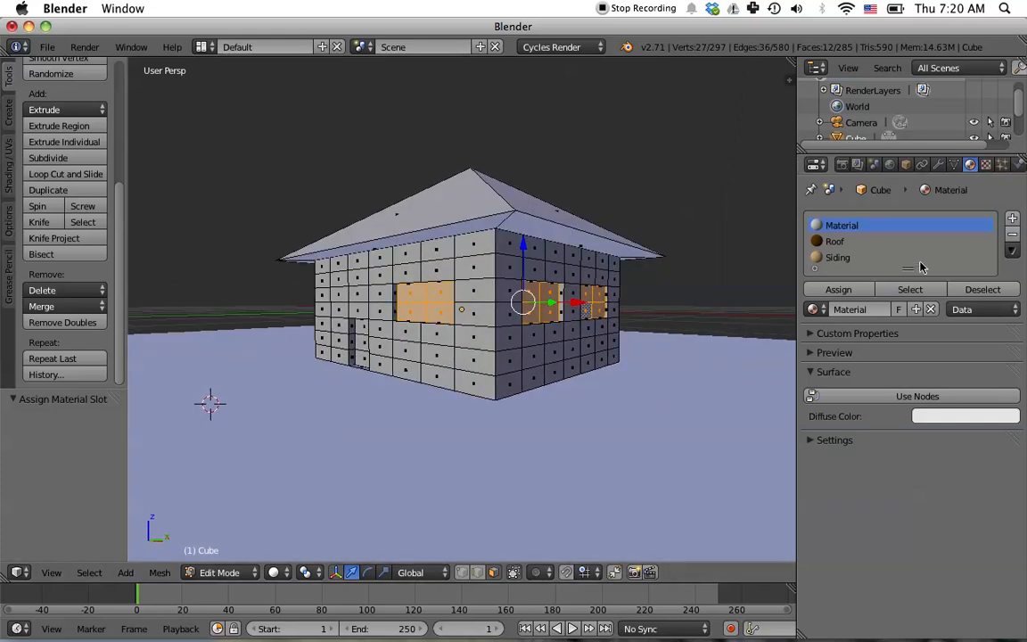
{"action": "left_click", "coordinate": [1011, 219]}
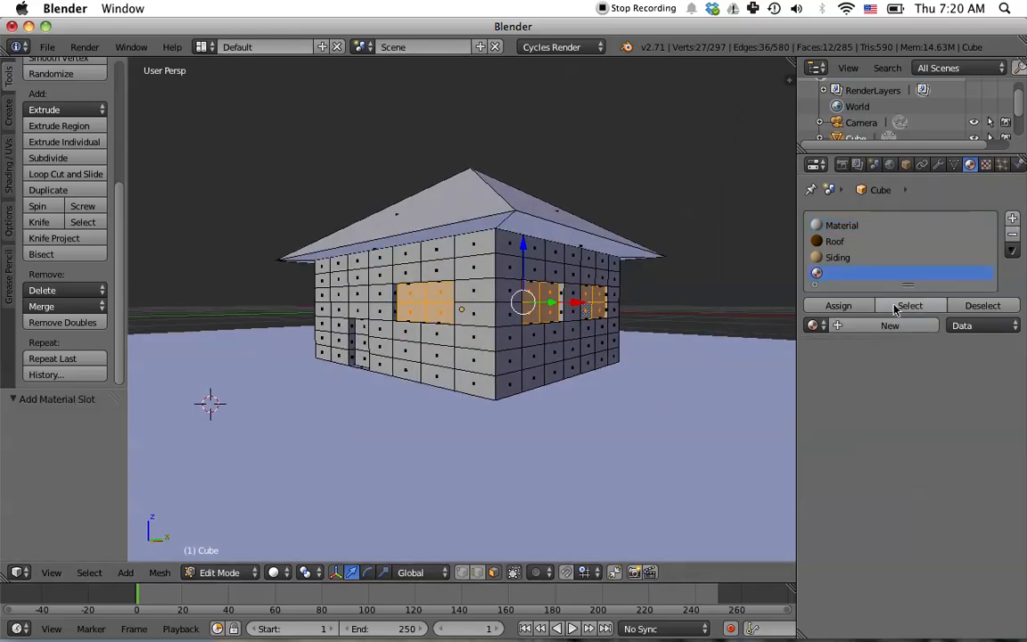
{"action": "left_click", "coordinate": [895, 326]}
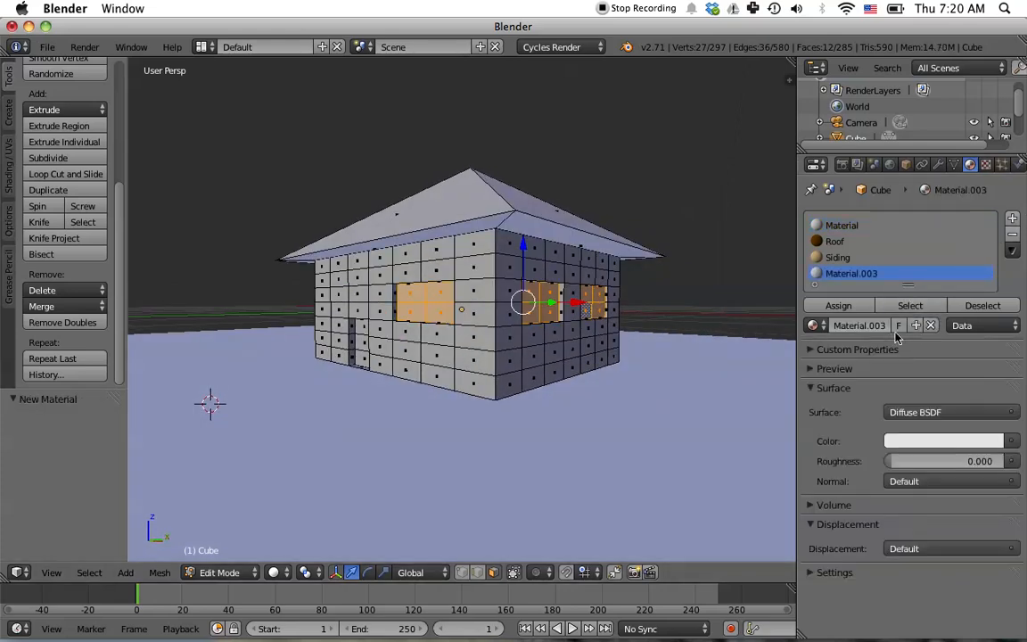
{"action": "type", "text": "in"}
{"action": "key", "text": "Return"}
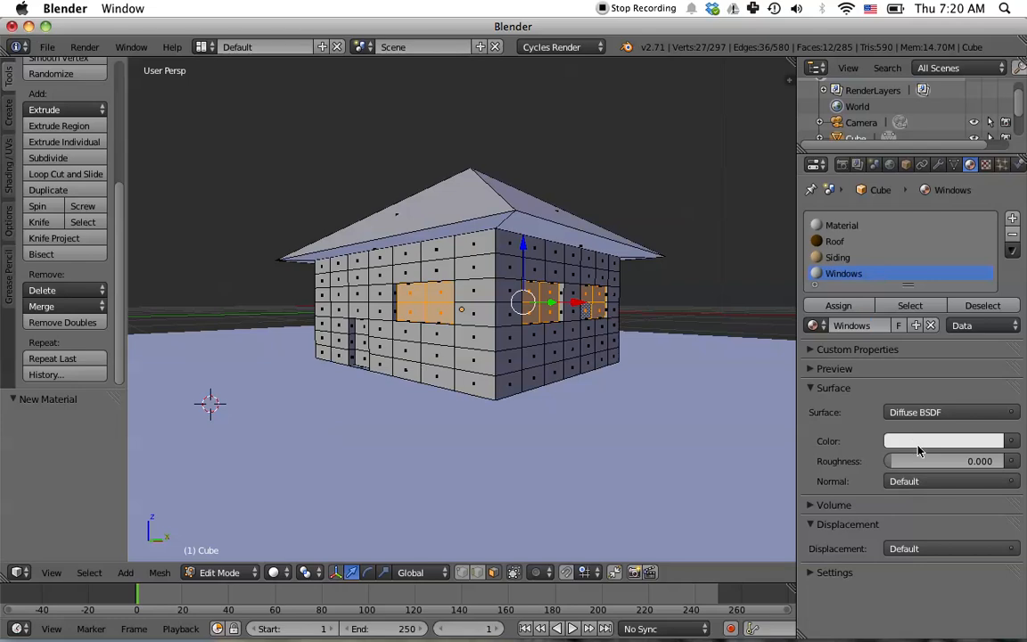
- Set the Windows material's color to light blue and assign it to the selected window faces
{"action": "left_click", "coordinate": [918, 440]}
{"action": "left_click_drag", "start_coordinate": [918, 262], "coordinate": [932, 253]}
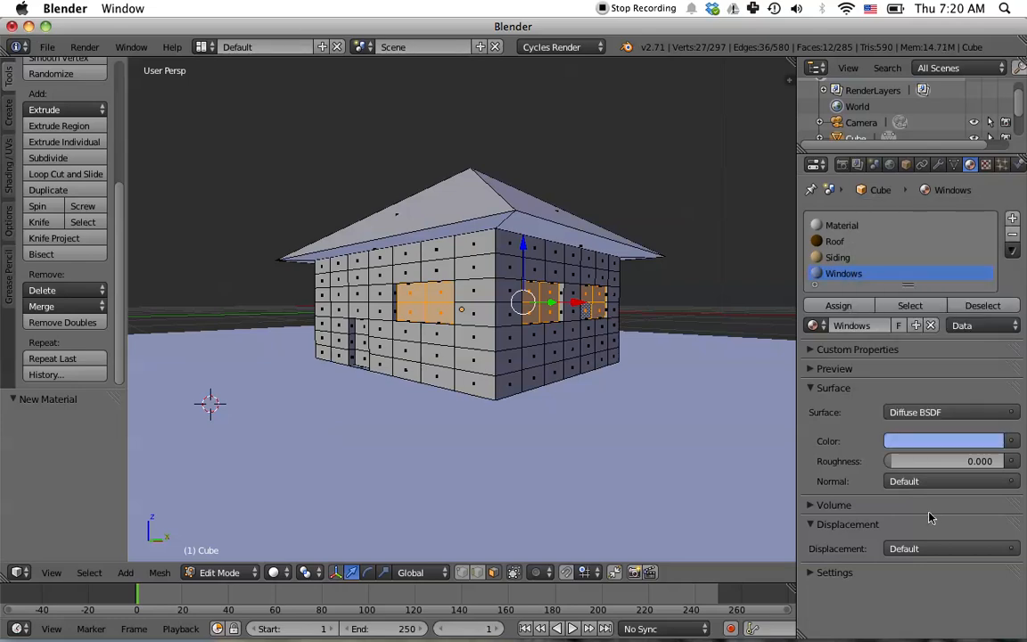
{"action": "left_click", "coordinate": [936, 443]}
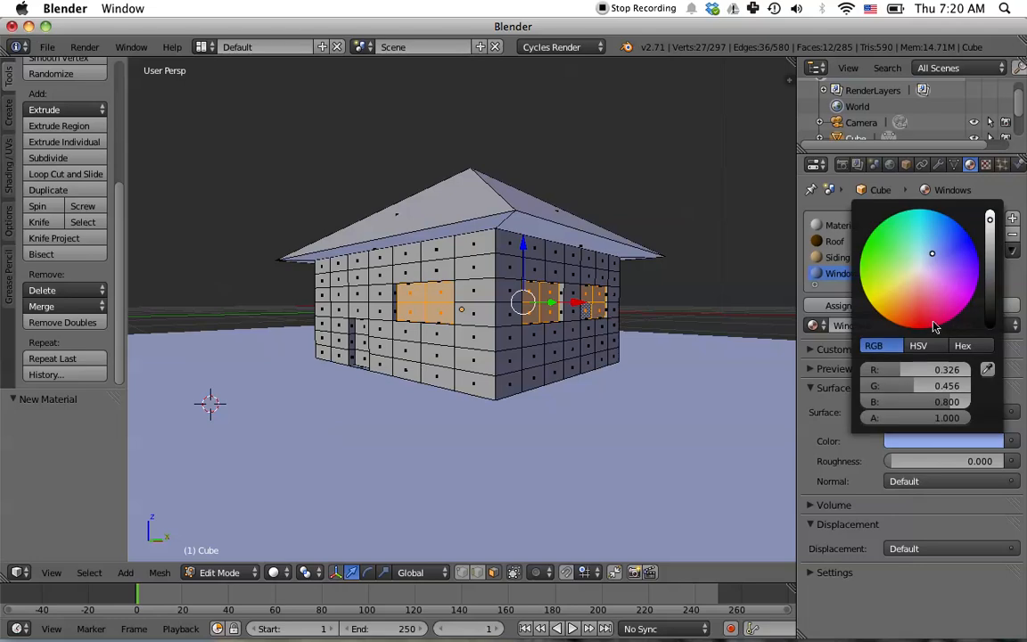
{"action": "left_click_drag", "start_coordinate": [933, 254], "coordinate": [930, 241]}
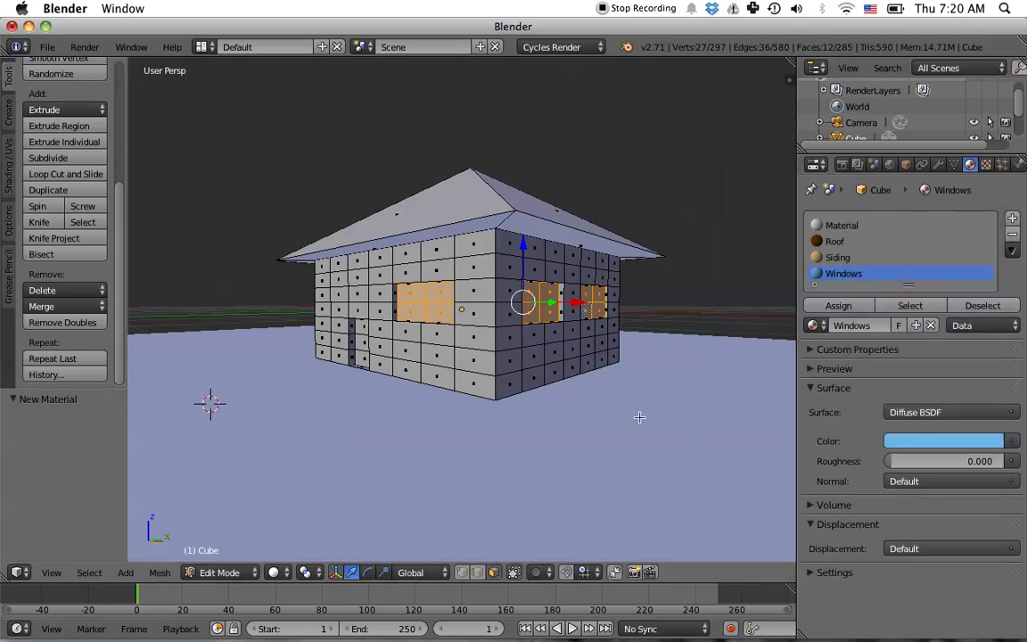
{"action": "left_click", "coordinate": [838, 305]}
- Add the door's faces on the back wall to the selection
{"action": "middle_click_drag", "start_coordinate": [482, 391], "coordinate": [621, 420]}
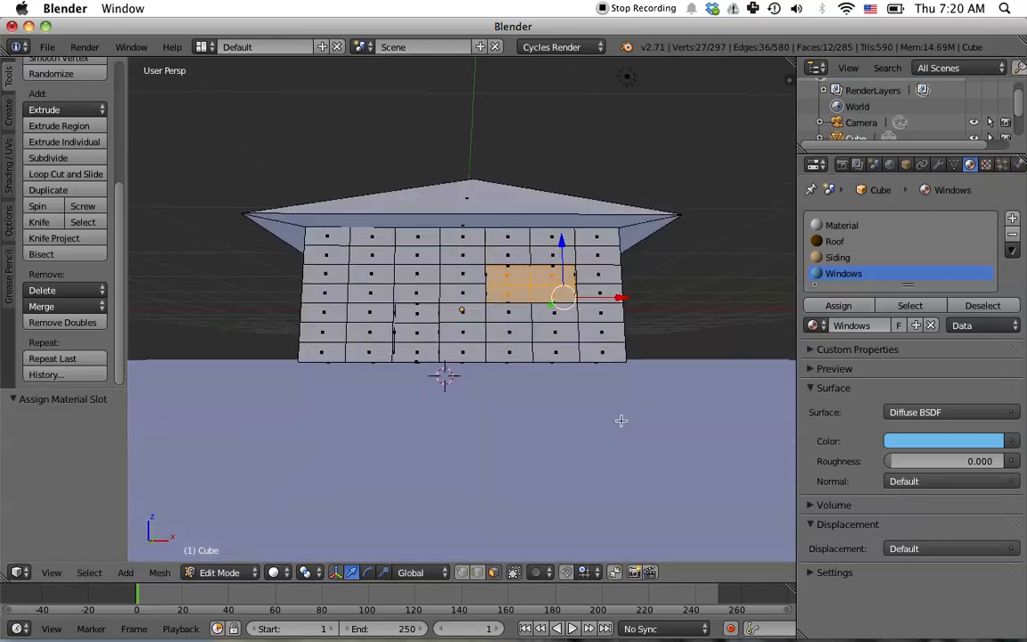
{"action": "right_click", "coordinate": [419, 315], "text": "shift"}
{"action": "right_click", "coordinate": [418, 326], "text": "shift"}
{"action": "right_click", "coordinate": [420, 351], "text": "shift"}
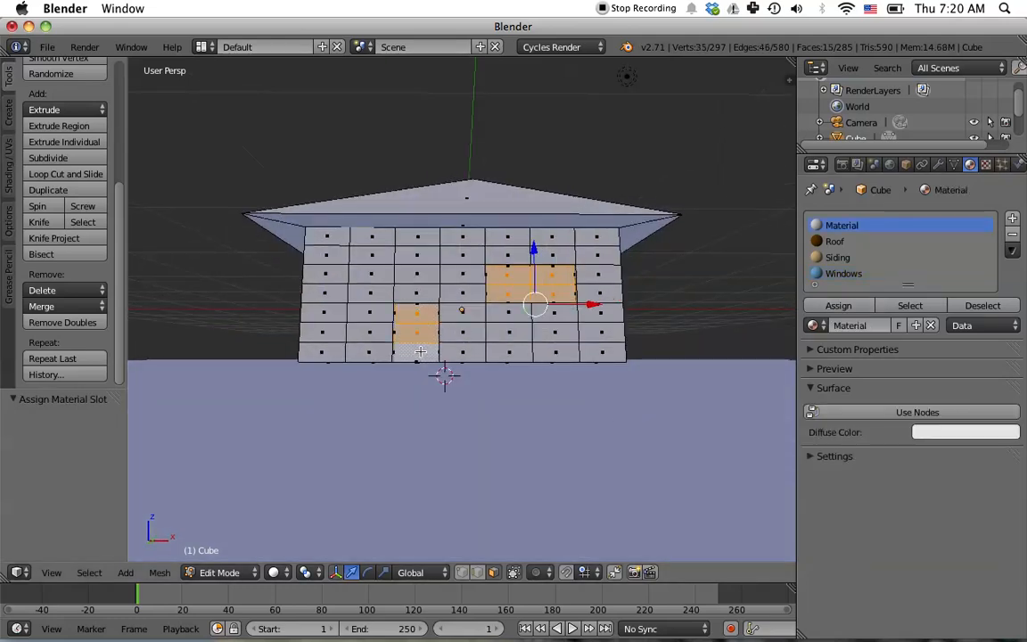
- Add a new material slot with a new material named Door
{"action": "middle_click_drag", "start_coordinate": [615, 436], "coordinate": [585, 462]}
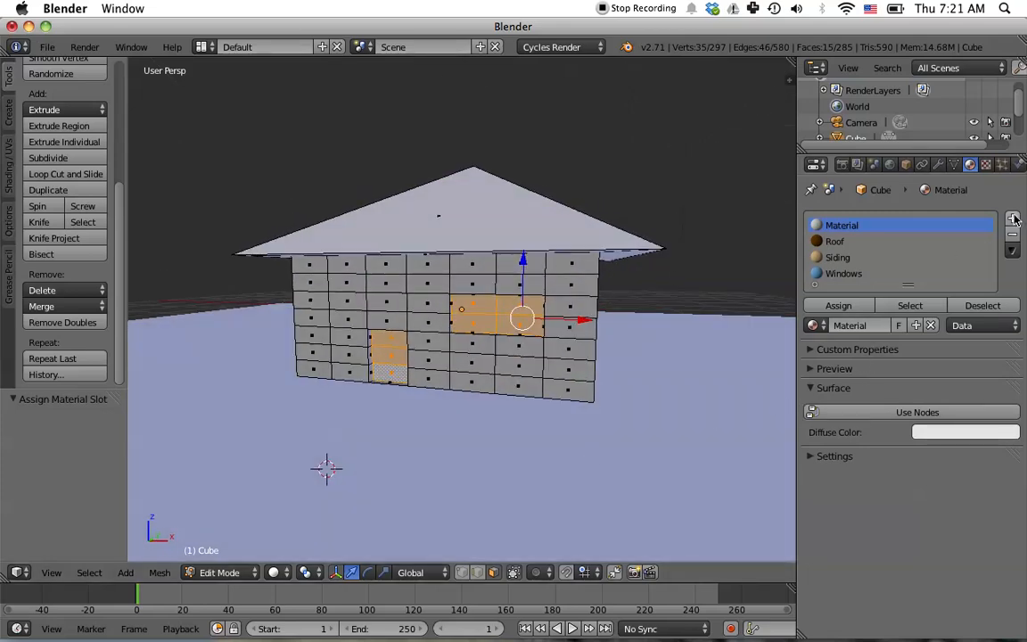
{"action": "left_click", "coordinate": [913, 242]}
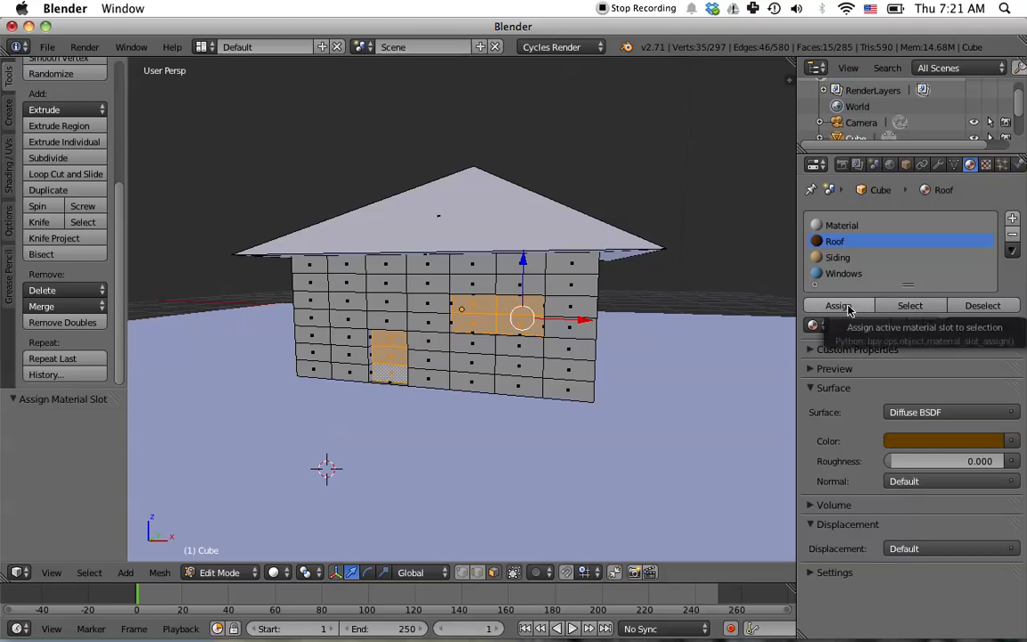
{"action": "left_click", "coordinate": [1012, 218]}
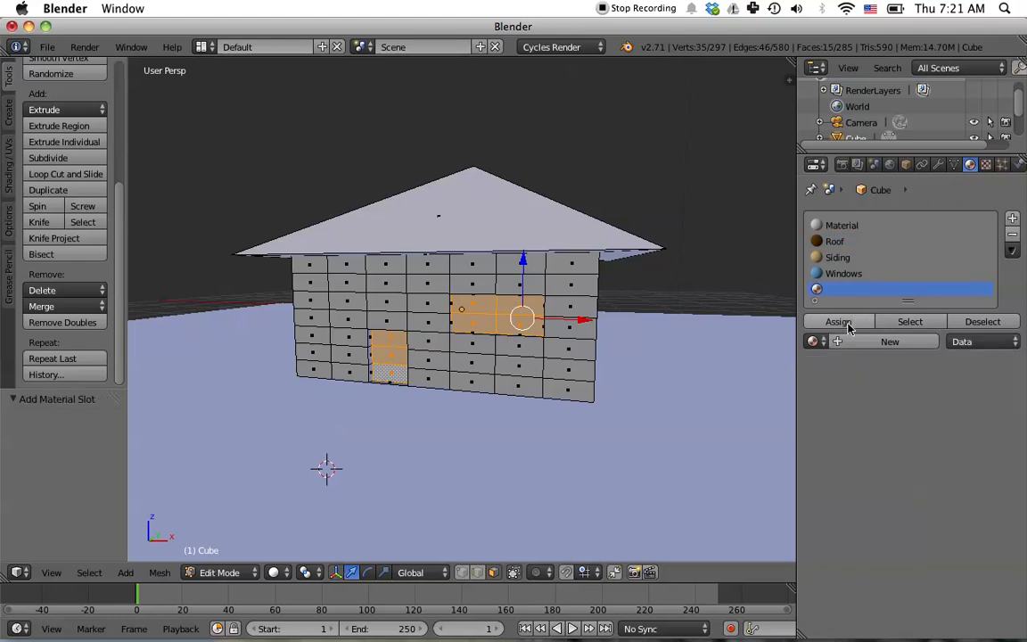
{"action": "left_click", "coordinate": [852, 342]}
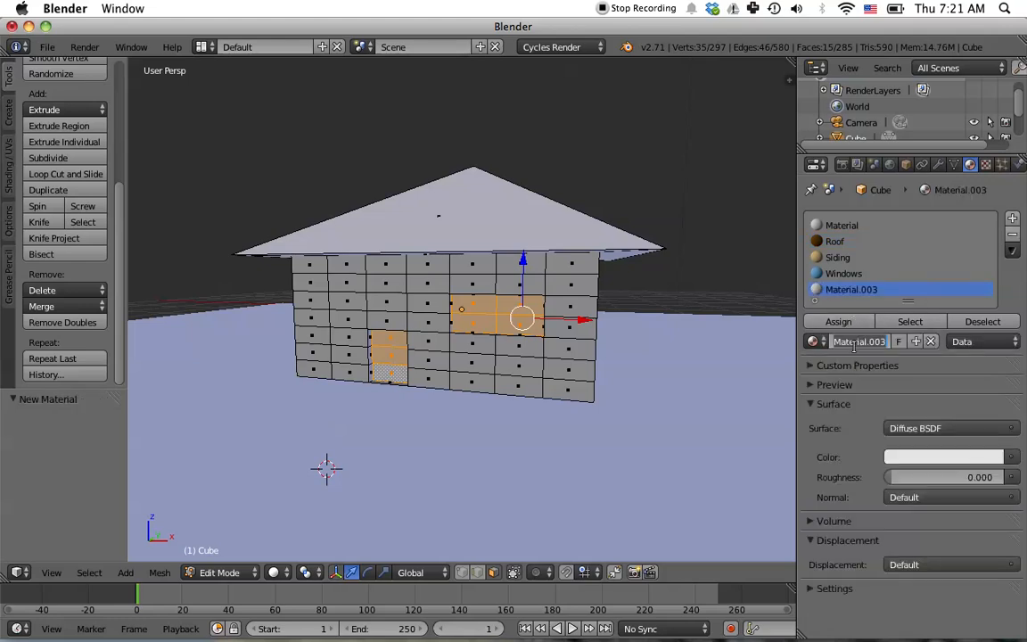
{"action": "type", "text": "Door"}
{"action": "key", "text": "Return"}
- Set the Door material's color to a very dark brown and assign it to the selected door faces
{"action": "left_click", "coordinate": [936, 456]}
{"action": "mouse_move", "coordinate": [919, 312]}
{"action": "left_mouse_down"}
{"action": "mouse_move", "coordinate": [907, 342]}
{"action": "mouse_move", "coordinate": [891, 338]}
{"action": "left_mouse_up"}
{"action": "mouse_move", "coordinate": [989, 259]}
{"action": "left_mouse_down"}
{"action": "mouse_move", "coordinate": [990, 316]}
{"action": "mouse_move", "coordinate": [991, 292]}
{"action": "mouse_move", "coordinate": [990, 301]}
{"action": "left_mouse_up"}
{"action": "mouse_move", "coordinate": [925, 335]}
{"action": "left_mouse_down"}
{"action": "mouse_move", "coordinate": [916, 344]}
{"action": "mouse_move", "coordinate": [887, 337]}
{"action": "left_mouse_up"}
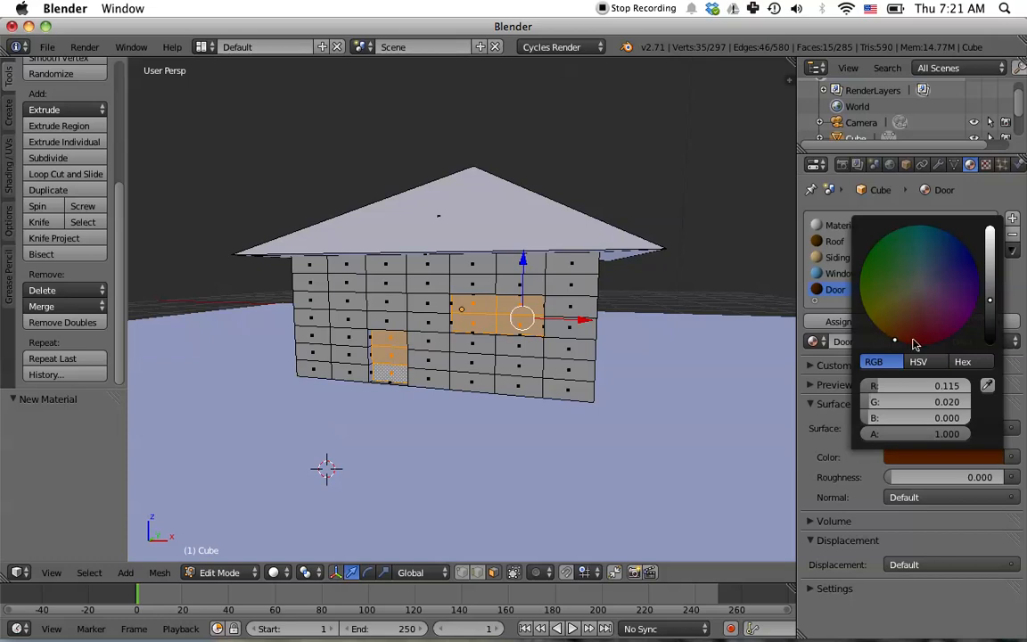
{"action": "left_click_drag", "start_coordinate": [990, 300], "coordinate": [991, 318]}
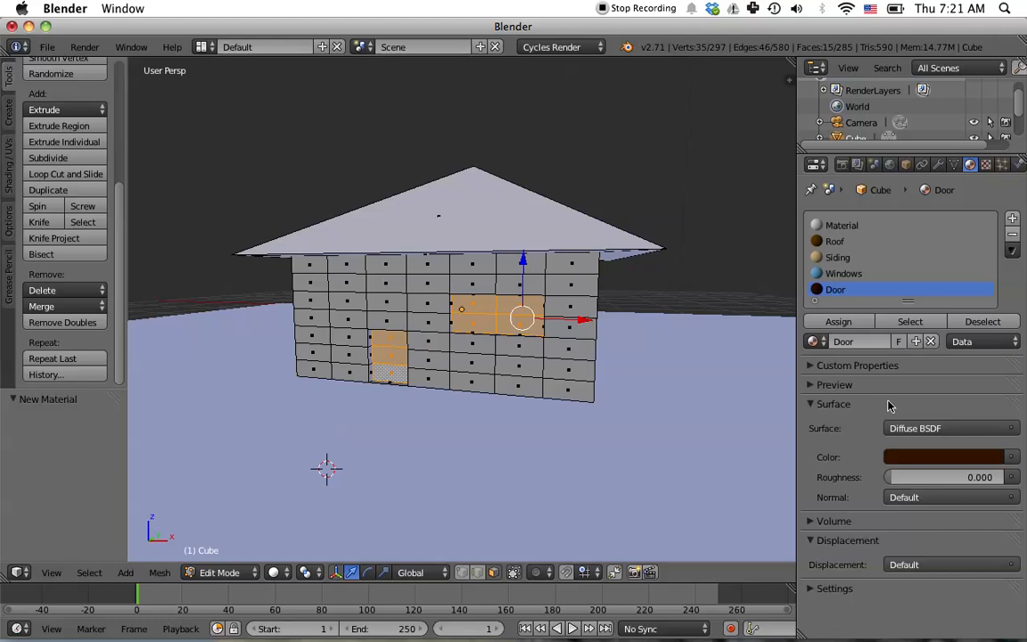
{"action": "left_click", "coordinate": [822, 323]}
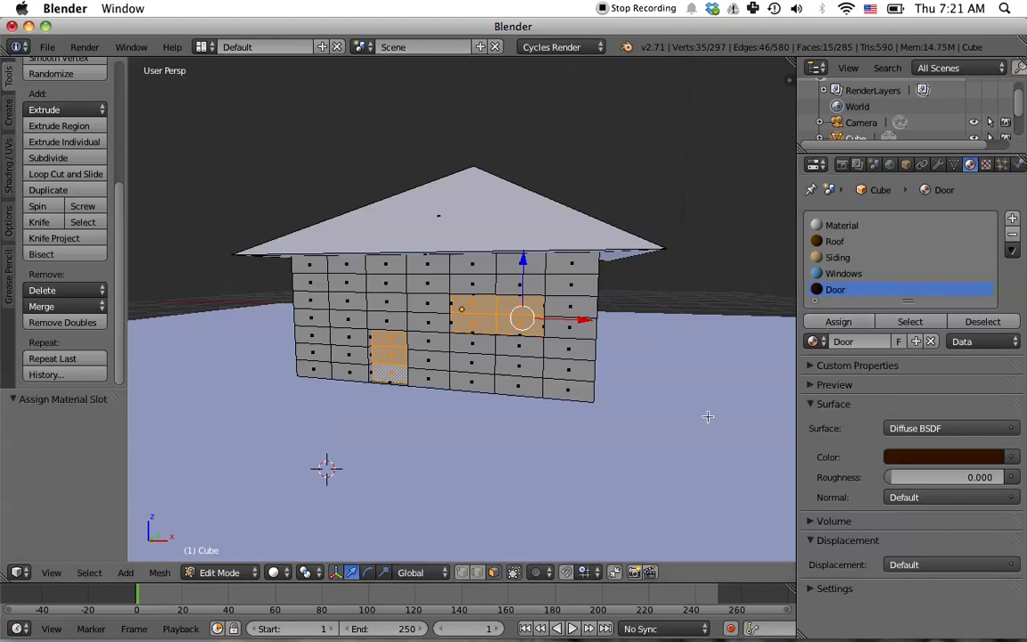
- Deselect all faces and switch to the camera view
{"action": "middle_click_drag", "start_coordinate": [672, 405], "coordinate": [626, 415]}
{"action": "key", "text": "a"}
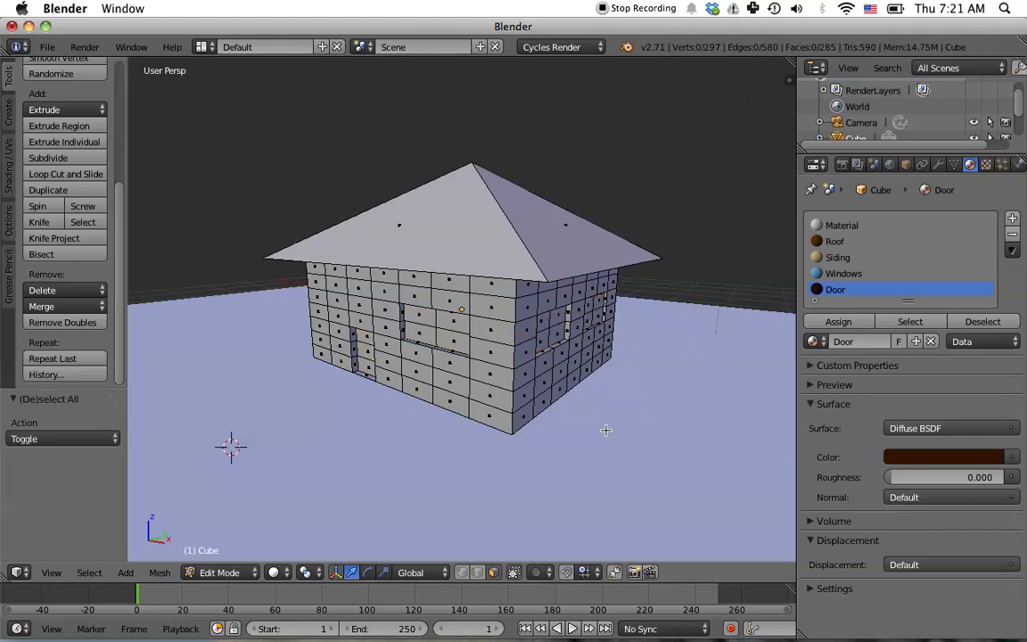
{"action": "key", "text": "KP_0"}
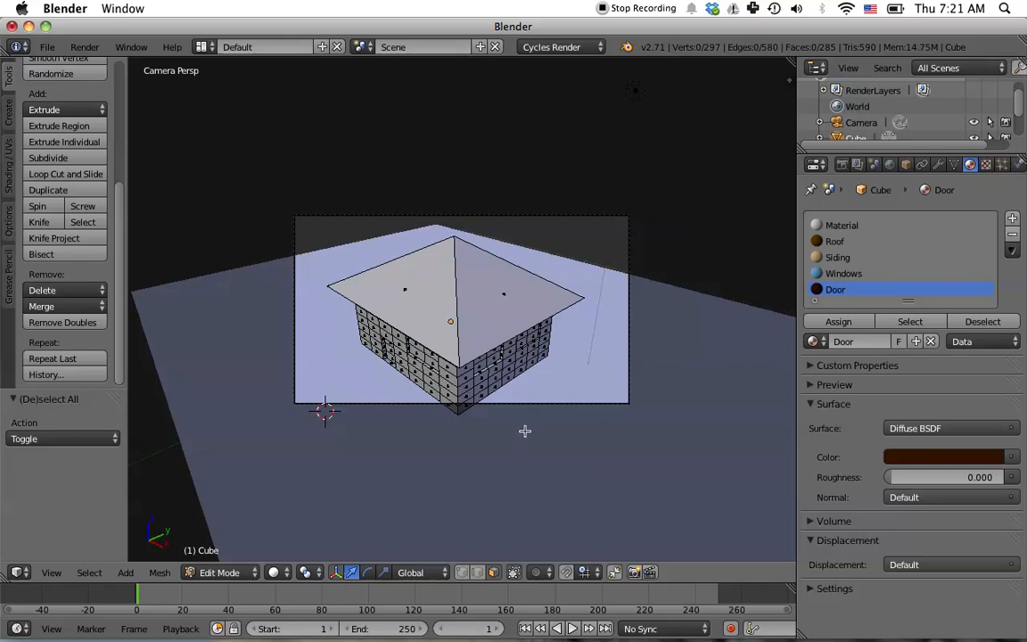
{"action": "scroll", "coordinate": [497, 375], "scroll_direction": "down", "scroll_amount": 2}
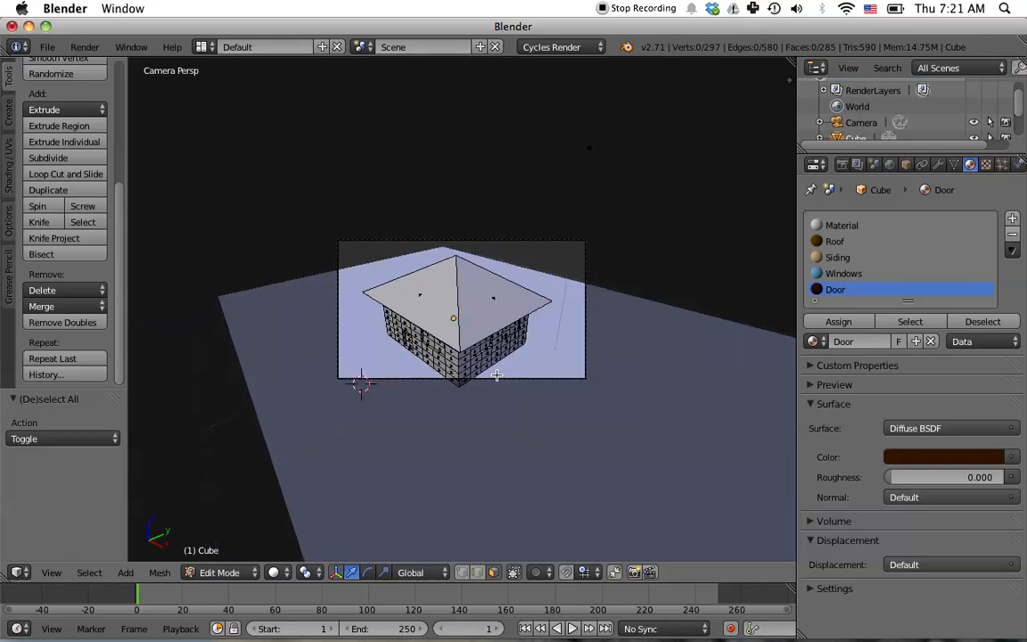
{"action": "scroll", "coordinate": [496, 375], "scroll_direction": "up", "scroll_amount": 2}
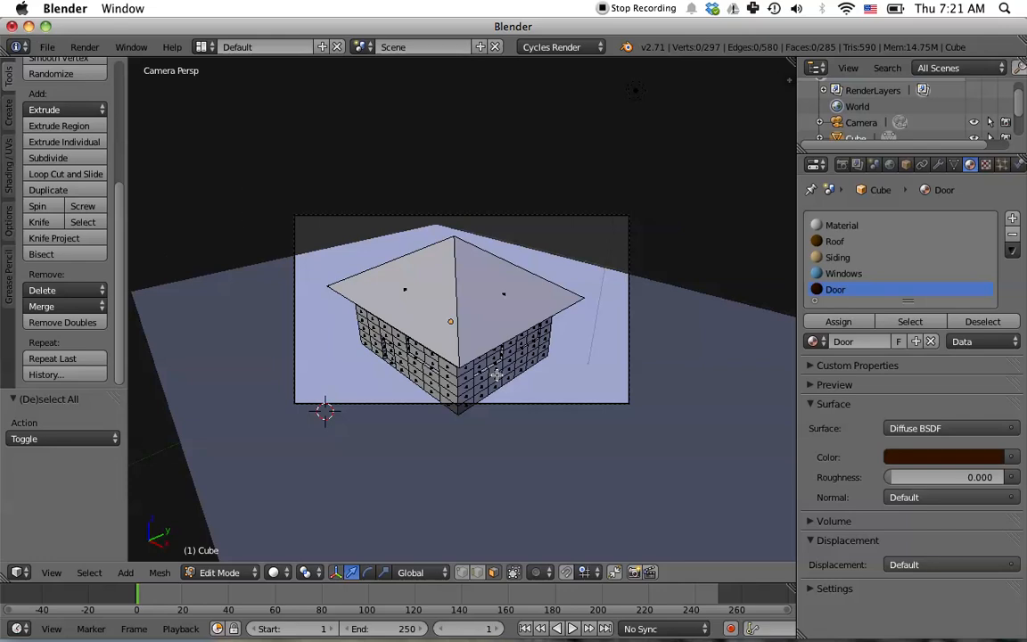
{"action": "scroll", "coordinate": [496, 375], "scroll_direction": "up", "scroll_amount": 2}
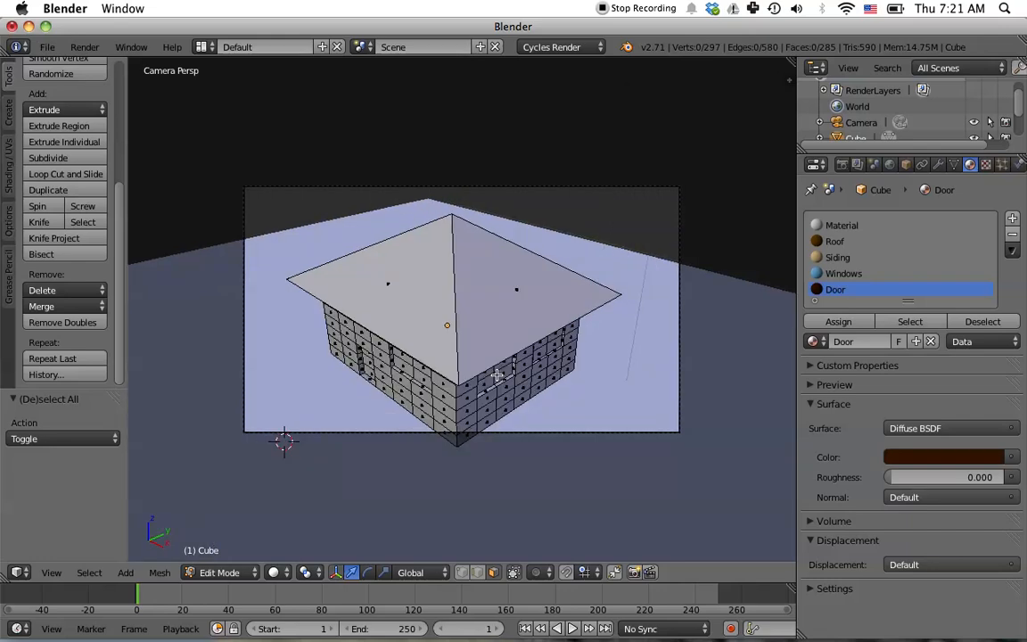
{"action": "scroll", "coordinate": [497, 376], "scroll_direction": "up", "scroll_amount": 2}
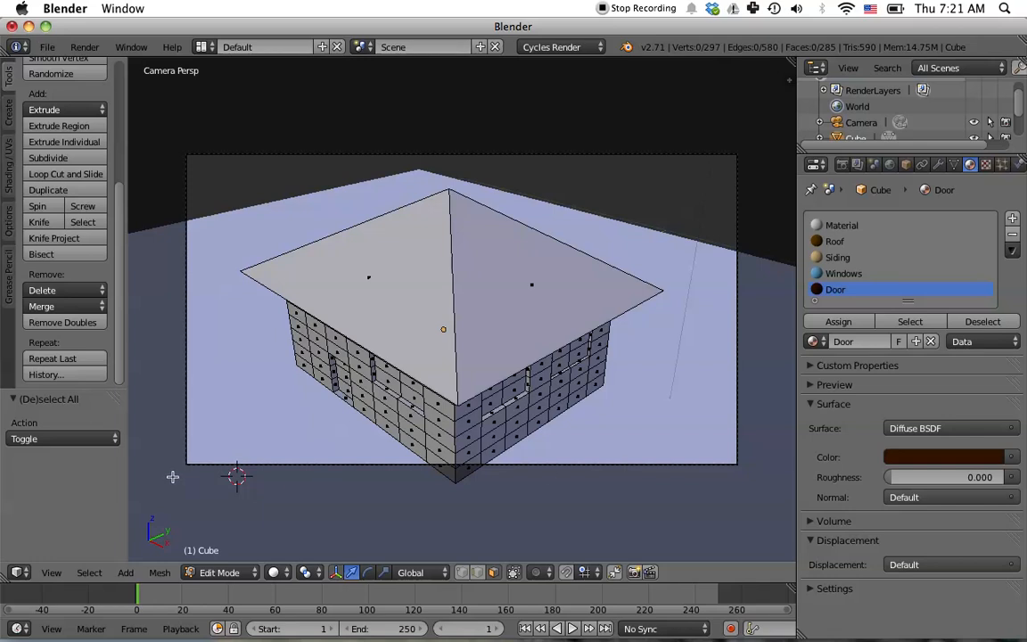
- Open the properties sidebar and enable Lock Camera to View
{"action": "key", "text": "n"}
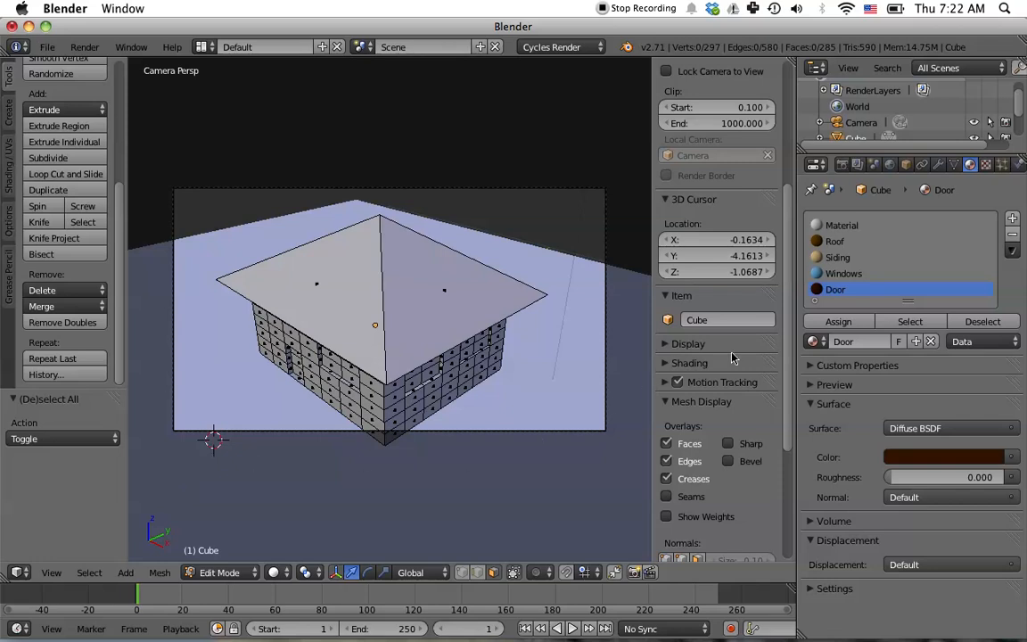
{"action": "scroll", "coordinate": [732, 357], "scroll_direction": "down", "scroll_amount": 5}
{"action": "scroll", "coordinate": [732, 358], "scroll_direction": "up", "scroll_amount": 12}
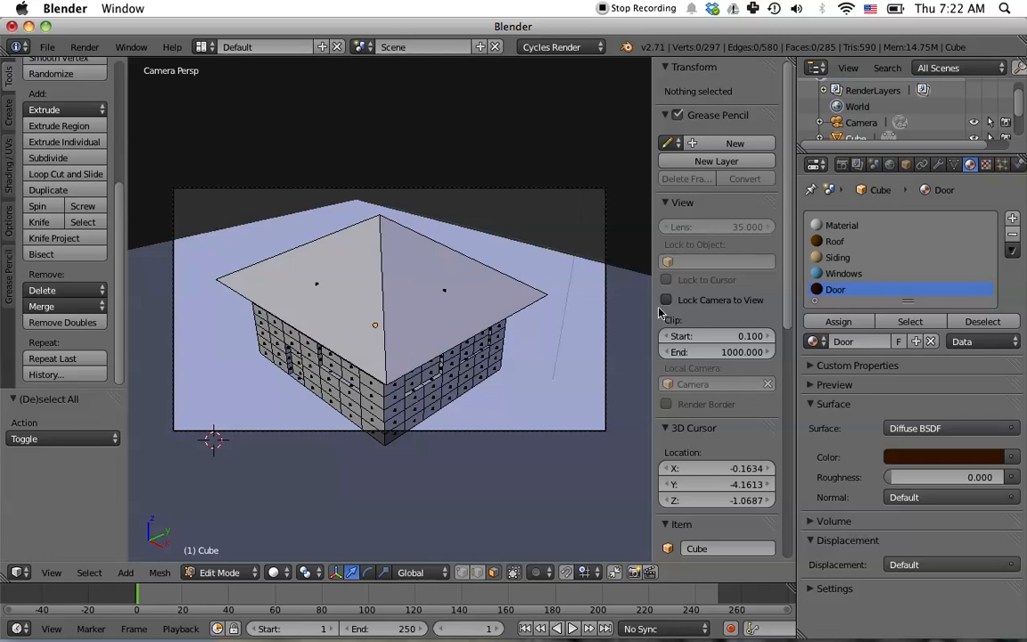
{"action": "left_click", "coordinate": [666, 301]}
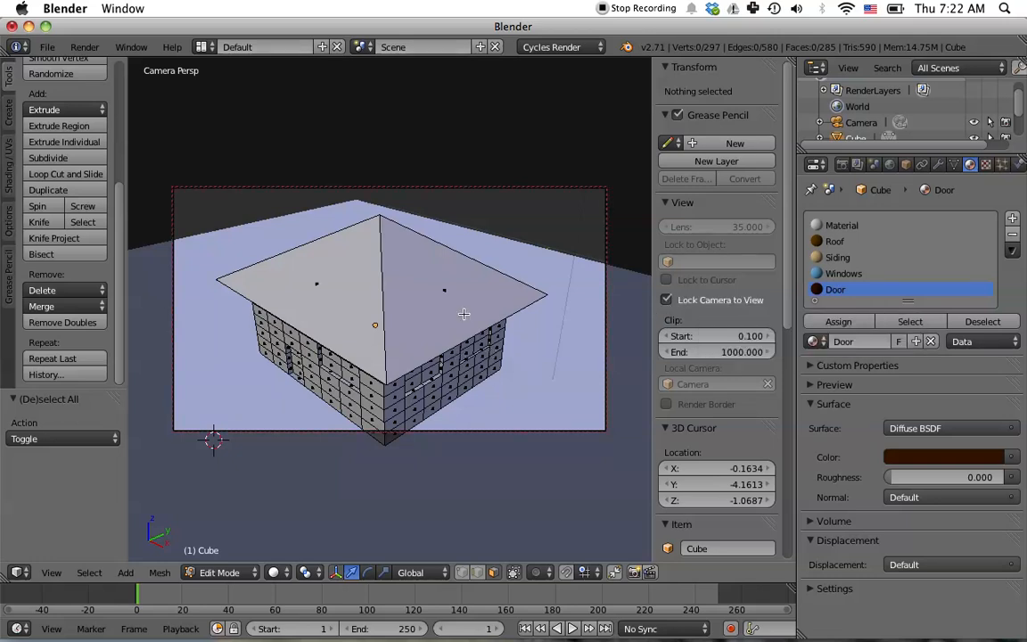
- Adjust the camera framing of the house through the locked view and hide the properties sidebar
{"action": "middle_click_drag", "start_coordinate": [525, 385], "coordinate": [541, 347]}
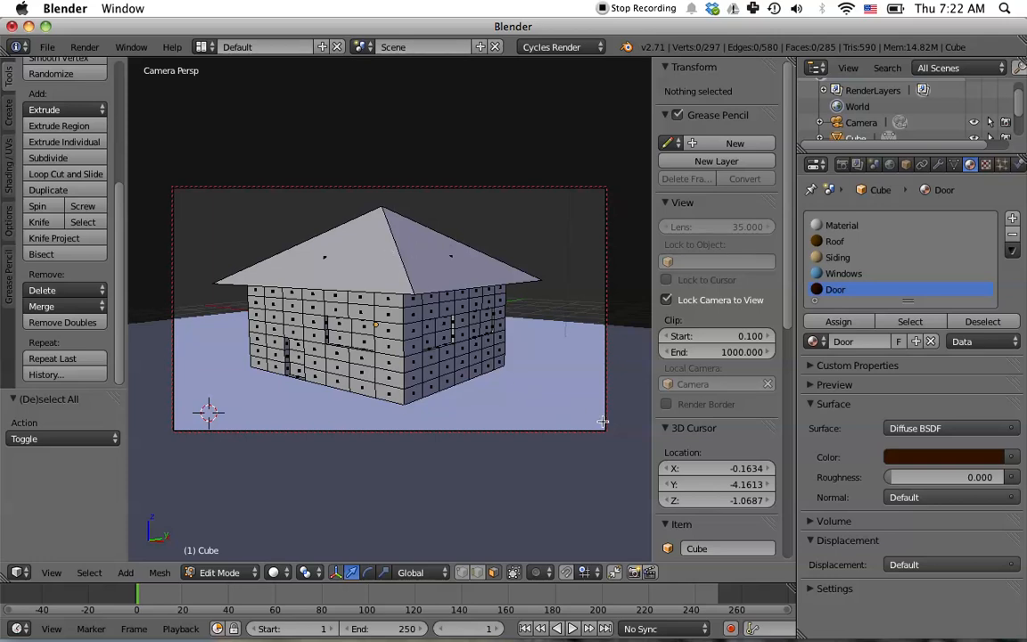
{"action": "key", "text": "n"}
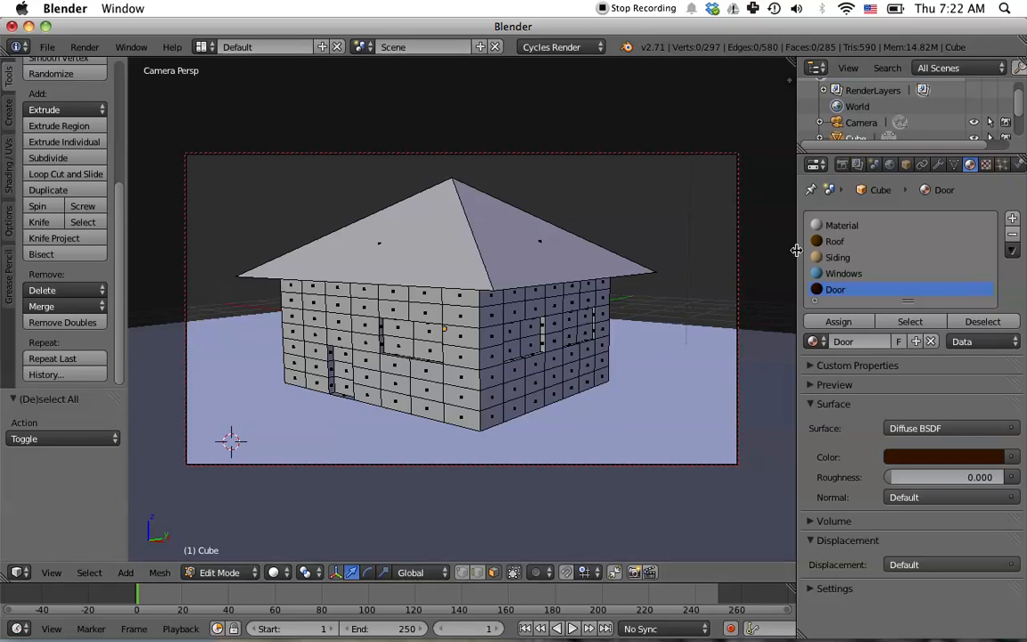
- Expand the Sampling settings in the render properties, render an image from the camera and close the result
{"action": "left_click", "coordinate": [841, 165]}
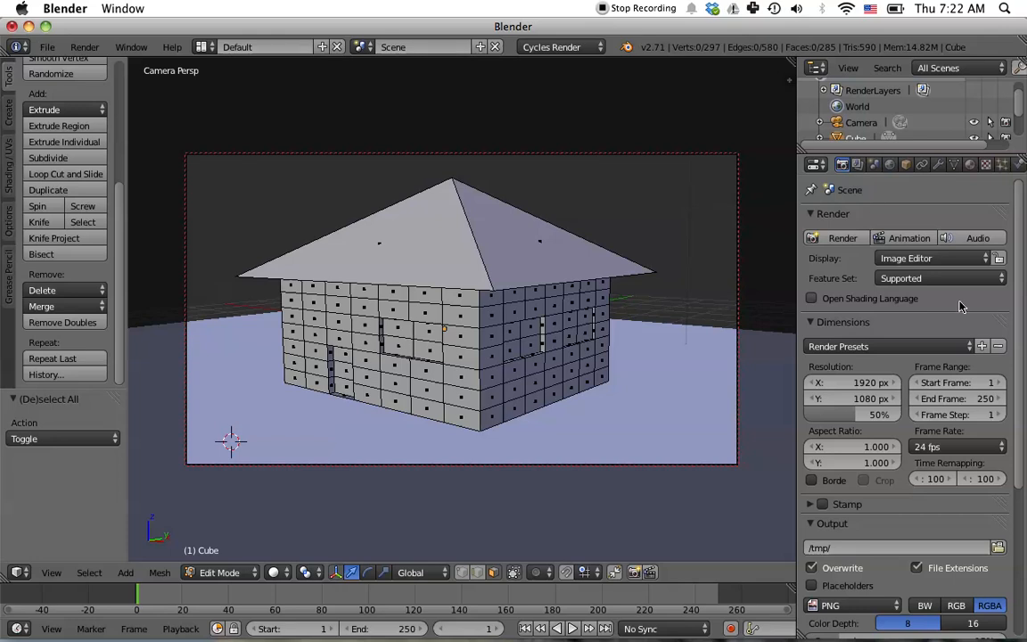
{"action": "scroll", "coordinate": [906, 436], "scroll_direction": "down", "scroll_amount": 5}
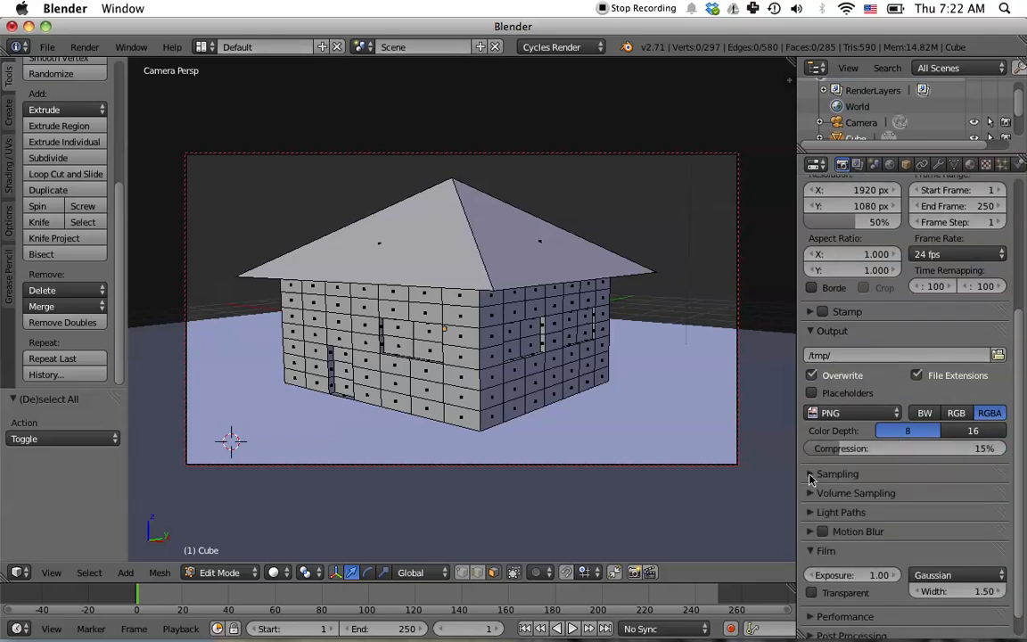
{"action": "left_click", "coordinate": [891, 473]}
{"action": "scroll", "coordinate": [984, 537], "scroll_direction": "down", "scroll_amount": 1}
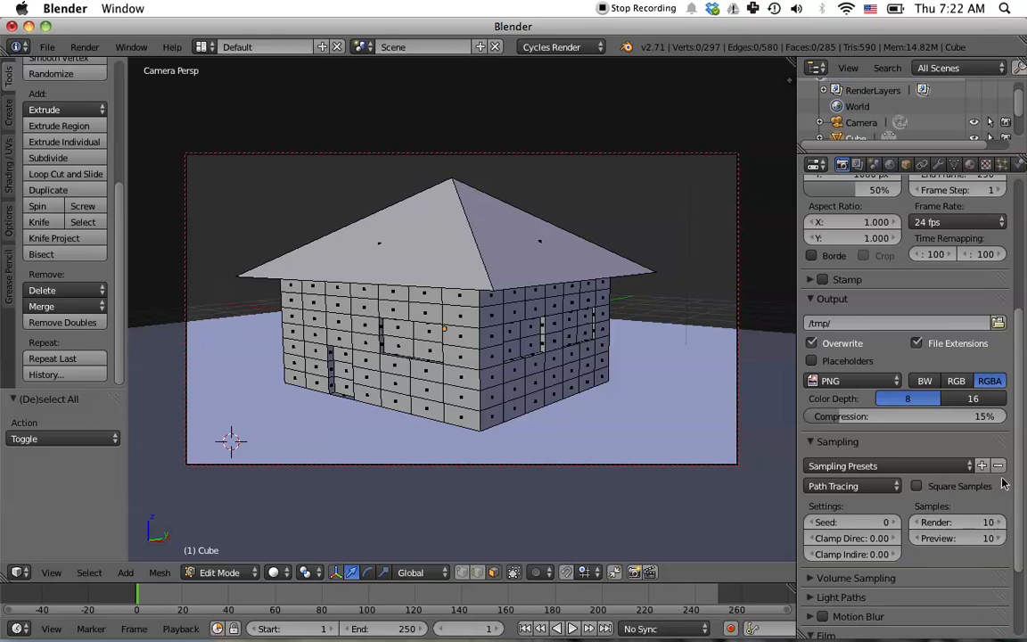
{"action": "scroll", "coordinate": [1002, 483], "scroll_direction": "up", "scroll_amount": 5}
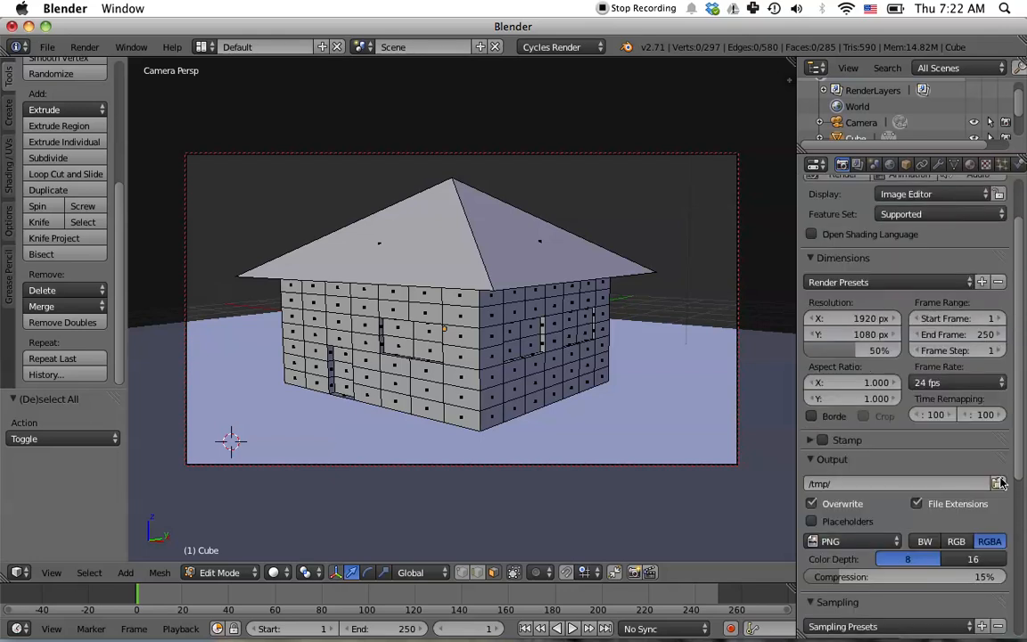
{"action": "scroll", "coordinate": [998, 481], "scroll_direction": "up", "scroll_amount": 2}
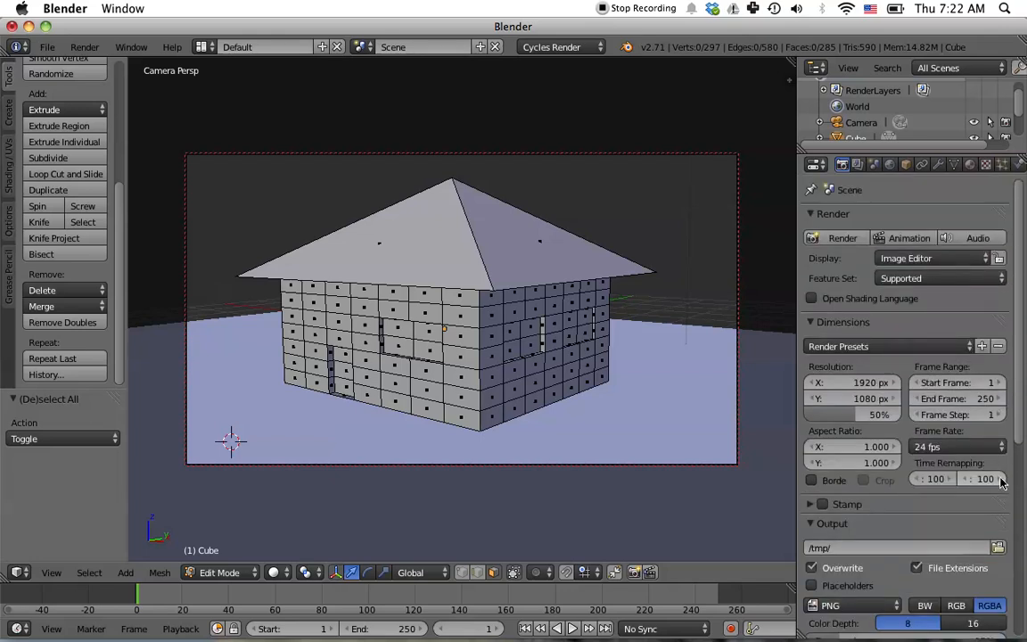
{"action": "left_click", "coordinate": [843, 238]}
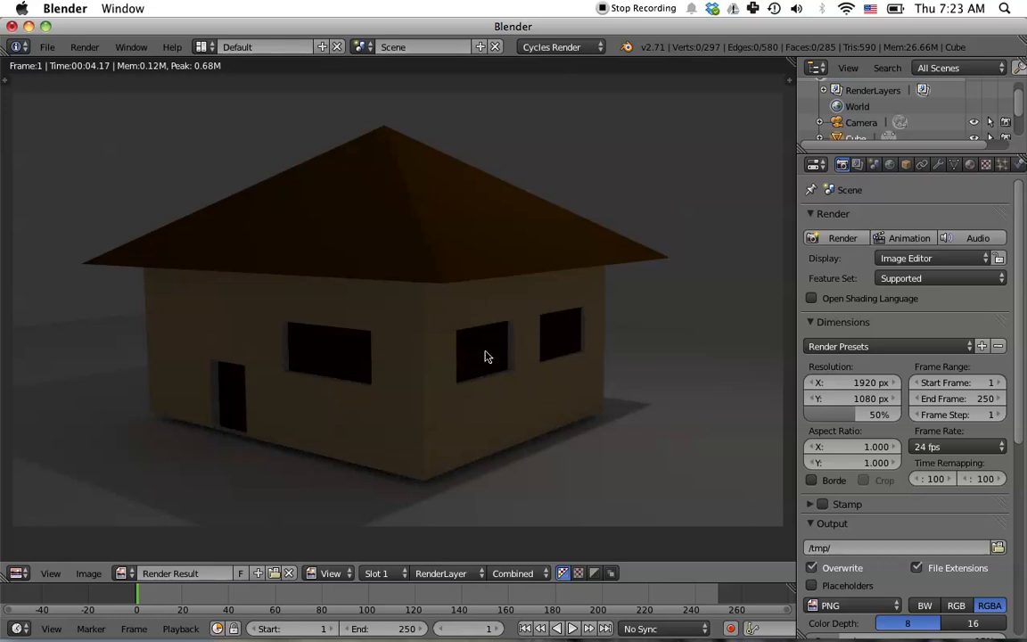
{"action": "key", "text": "Escape"}
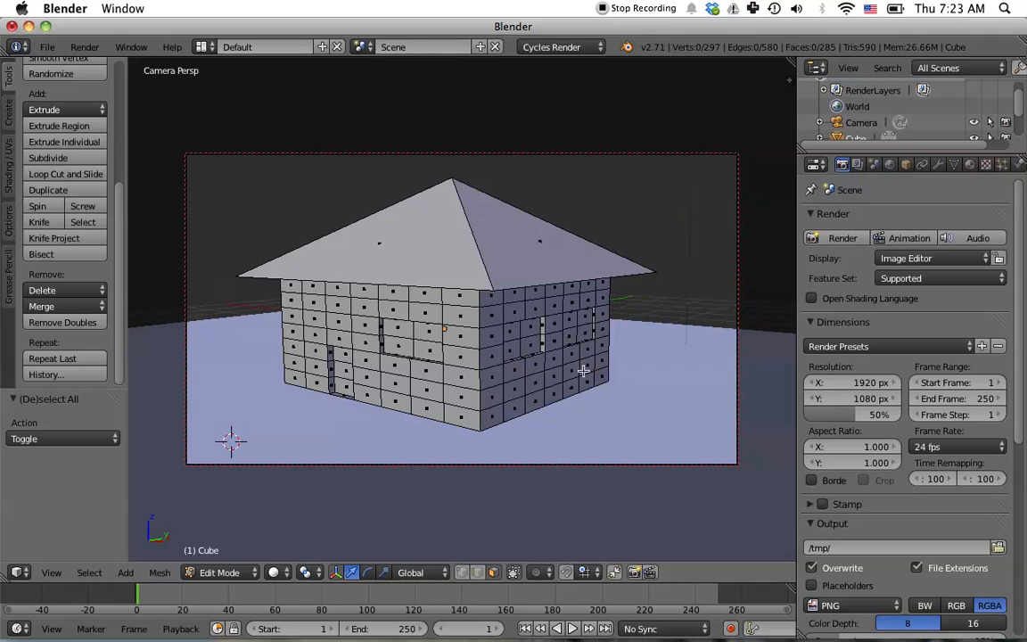
- Switch to Object Mode, deselect everything and add a new plane mesh
{"action": "key", "text": "KP_1"}
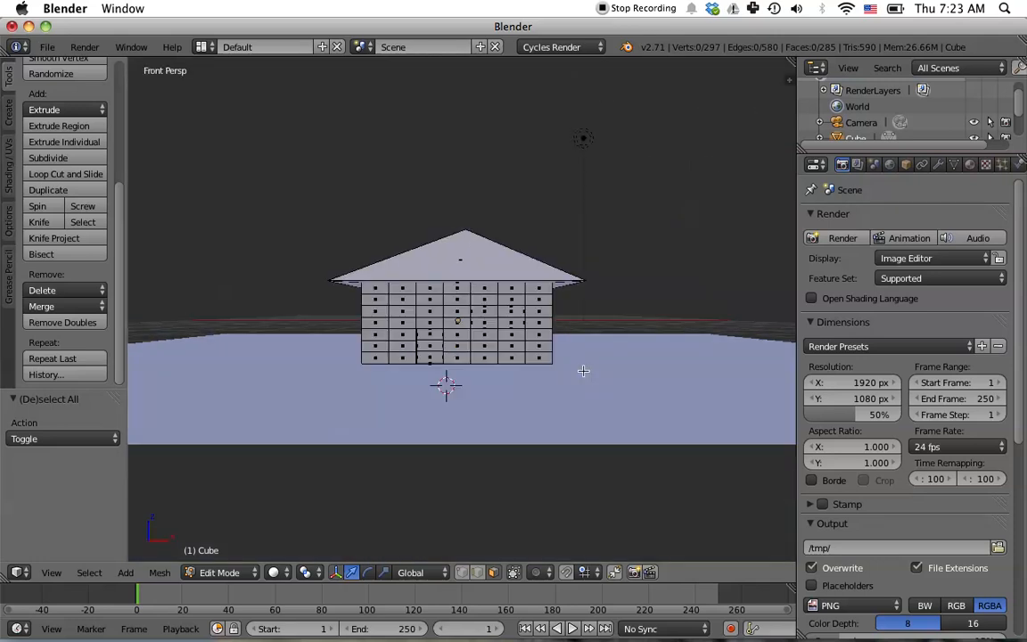
{"action": "scroll", "coordinate": [618, 321], "scroll_direction": "up", "scroll_amount": 4}
{"action": "middle_click_drag", "start_coordinate": [691, 344], "coordinate": [605, 349]}
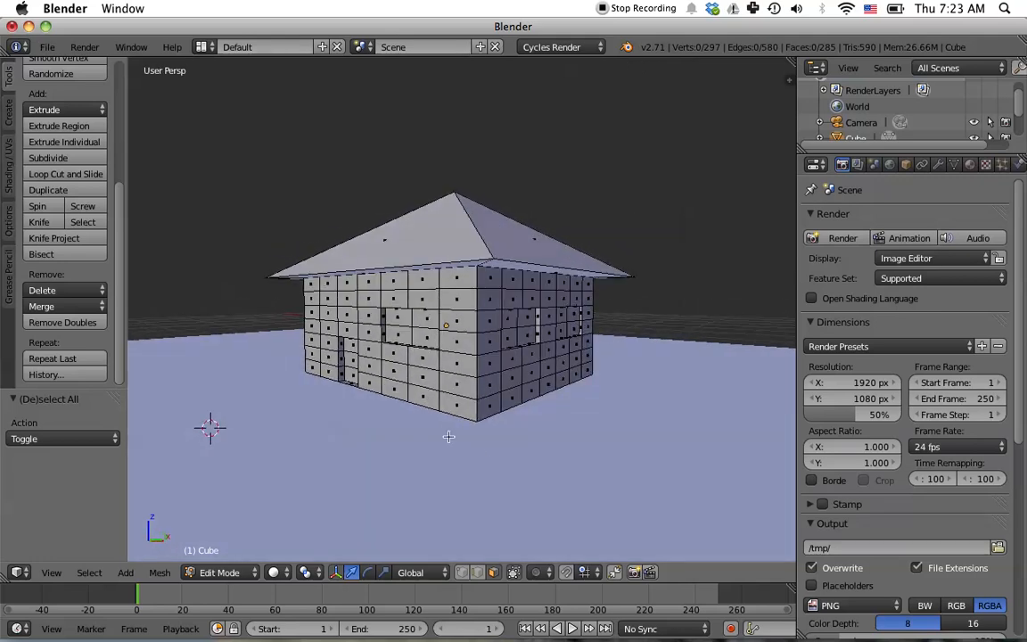
{"action": "scroll", "coordinate": [548, 427], "scroll_direction": "down", "scroll_amount": 5}
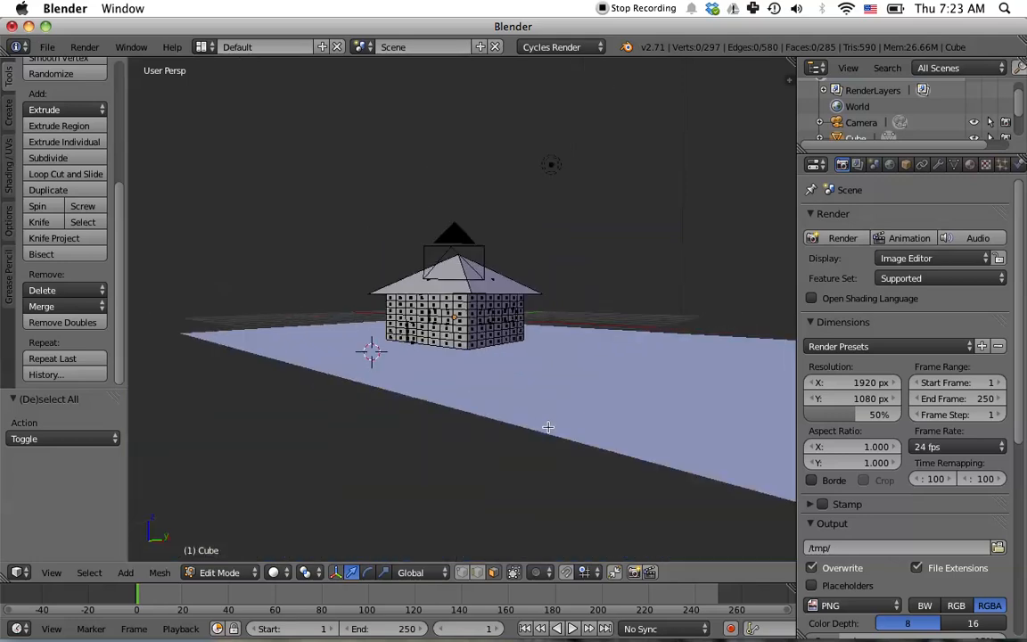
{"action": "middle_click_drag", "start_coordinate": [639, 366], "coordinate": [633, 389]}
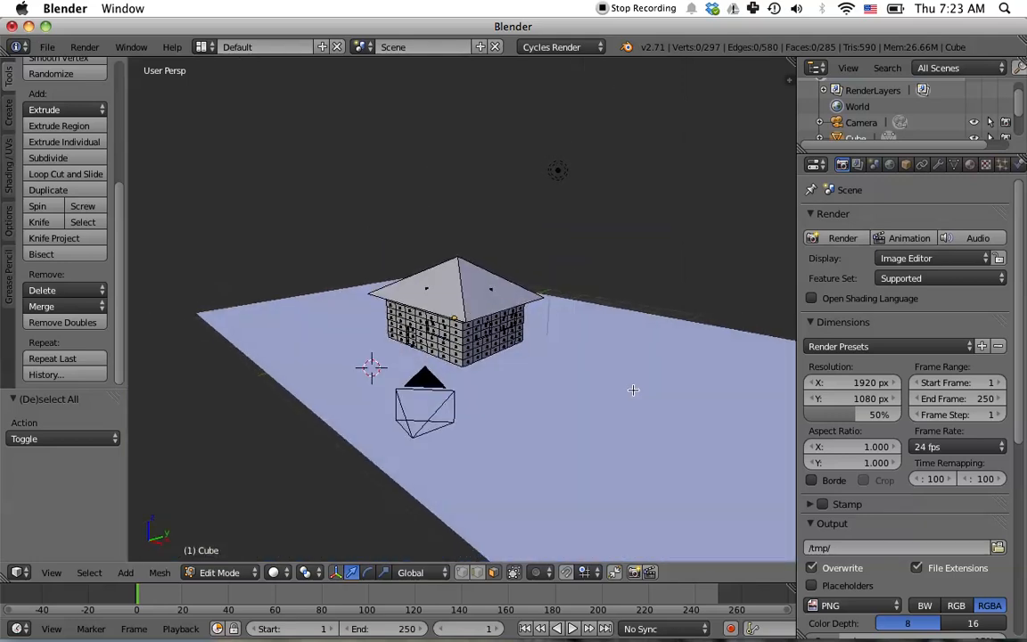
{"action": "key", "text": "Tab"}
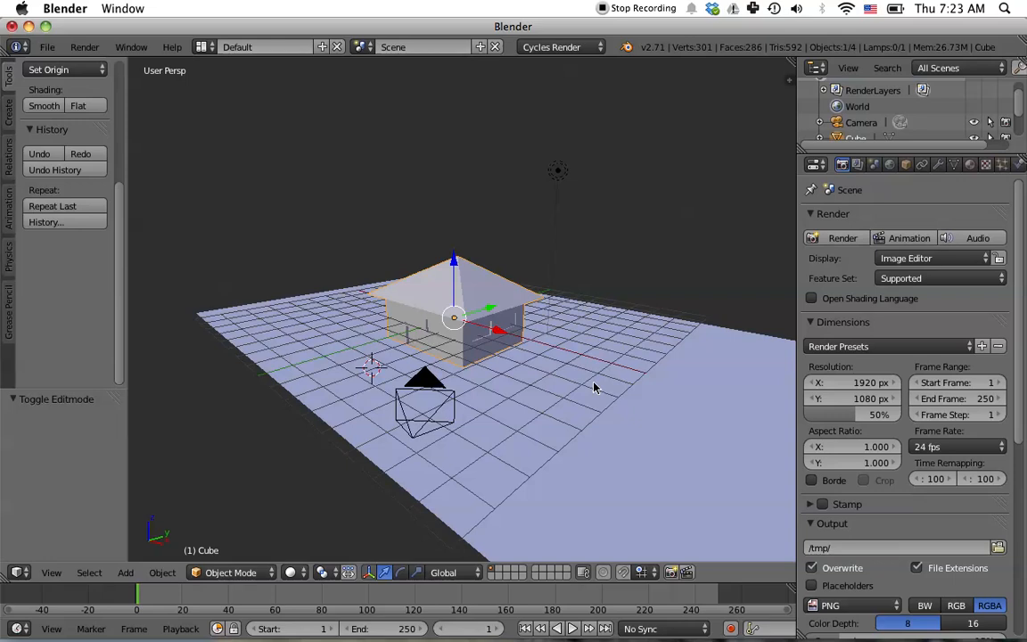
{"action": "key", "text": "a"}
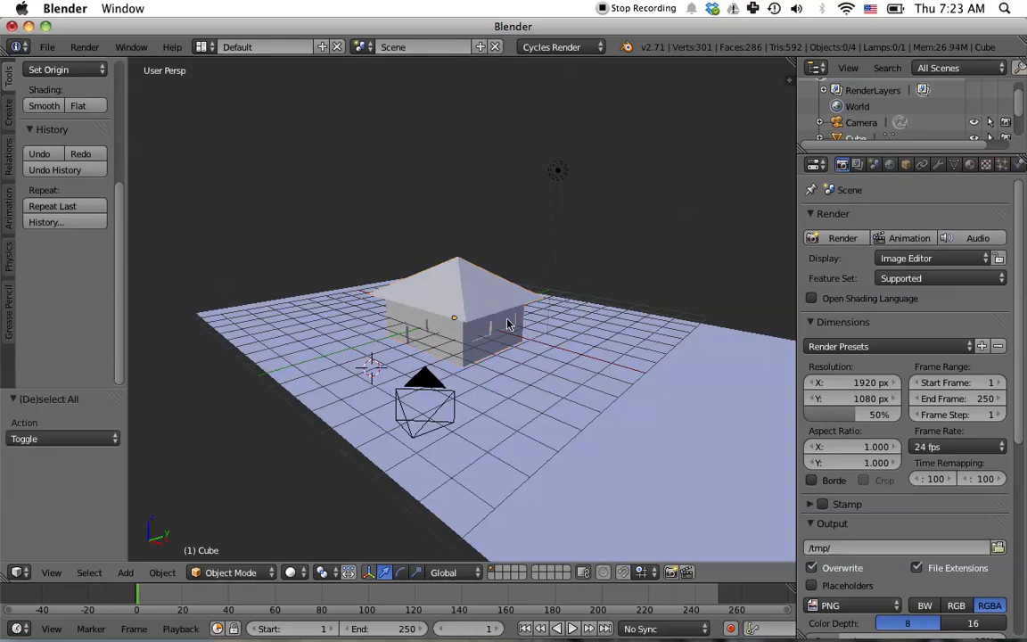
{"action": "key", "text": "shift+a"}
{"action": "mouse_move", "coordinate": [509, 324]}
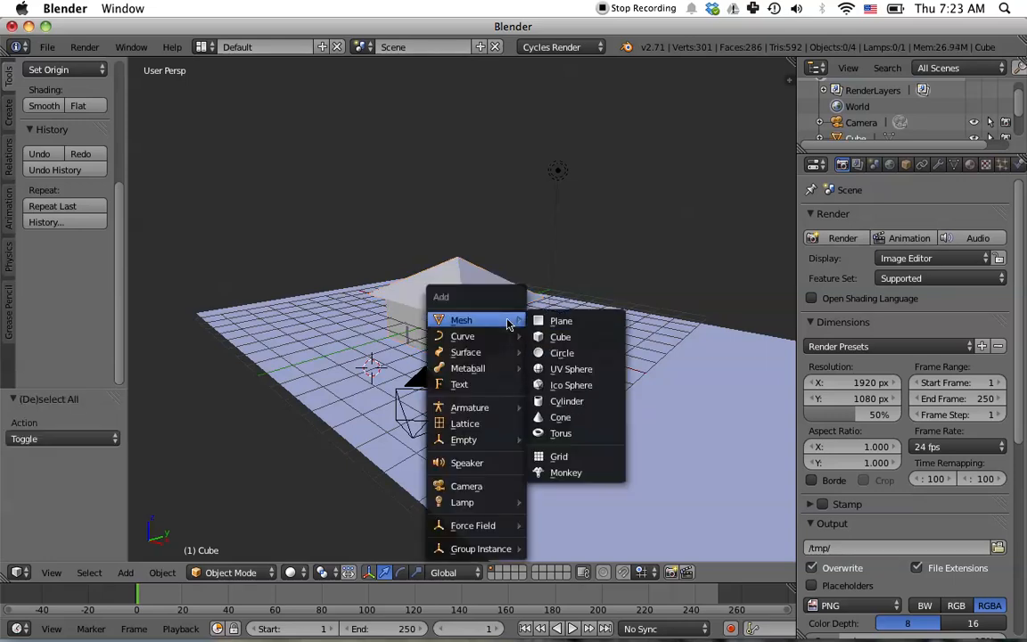
{"action": "left_click", "coordinate": [562, 321]}
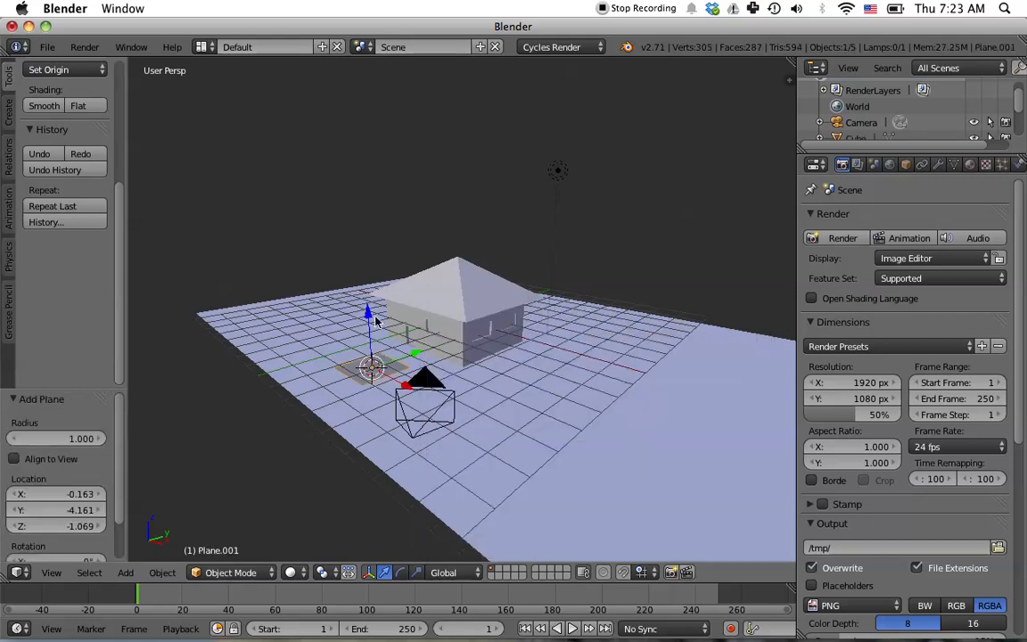
- Move the new plane up along Z by about 7.1 units
{"action": "key", "text": "g"}
{"action": "key", "text": "z"}
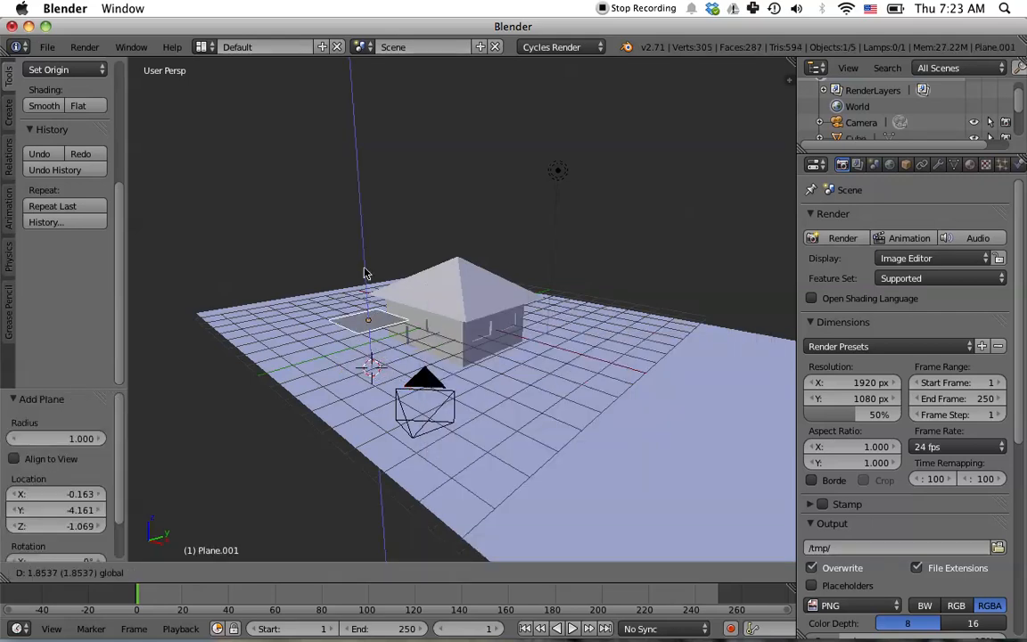
{"action": "left_click", "coordinate": [348, 122]}
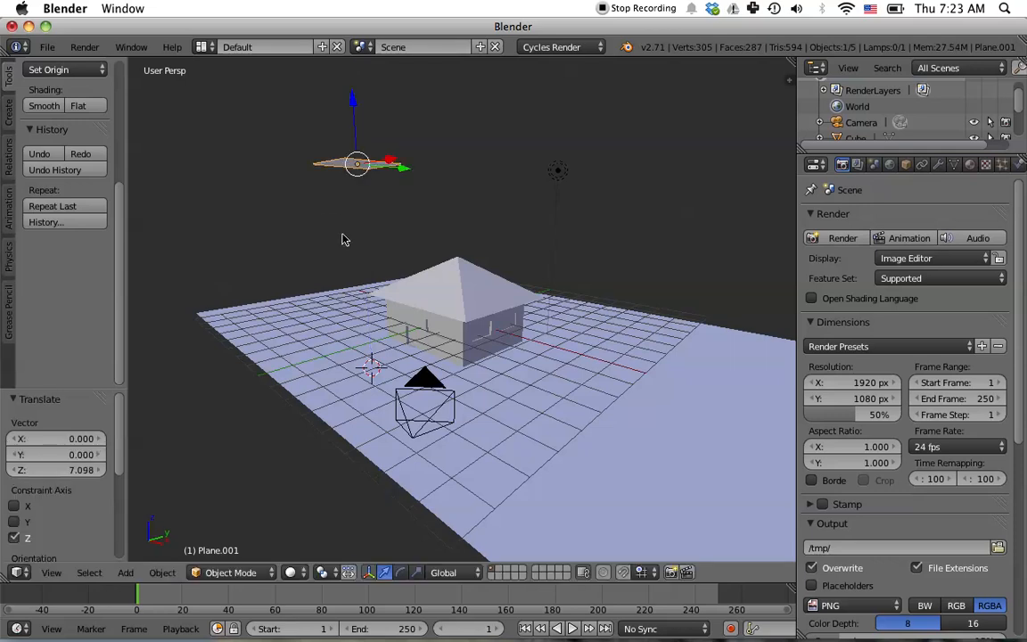
- Scale the plane up by a factor of about 2.28
{"action": "middle_click_drag", "start_coordinate": [499, 184], "coordinate": [464, 257]}
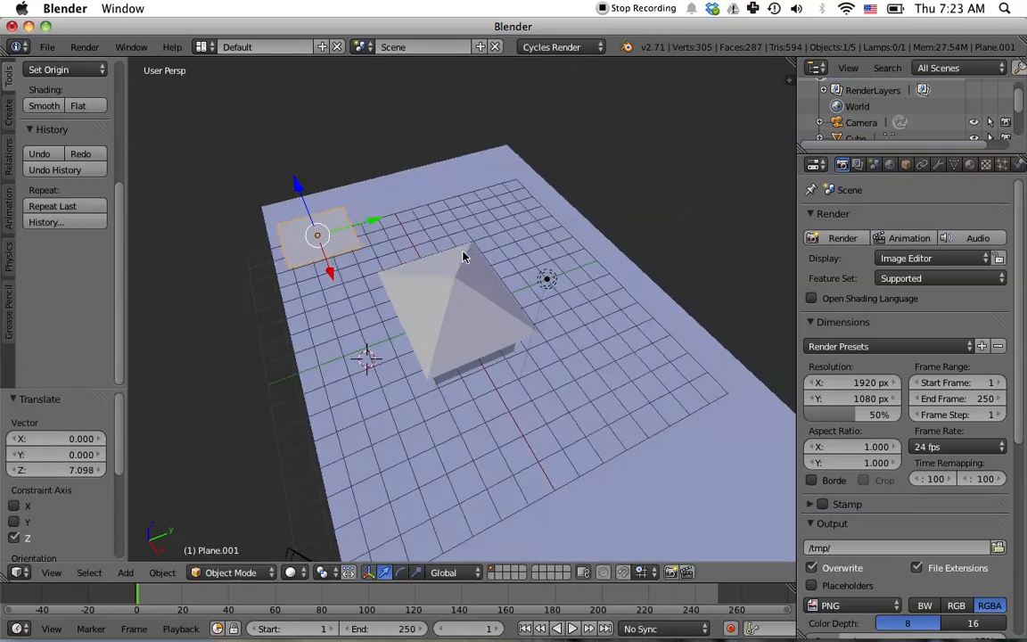
{"action": "key", "text": "s"}
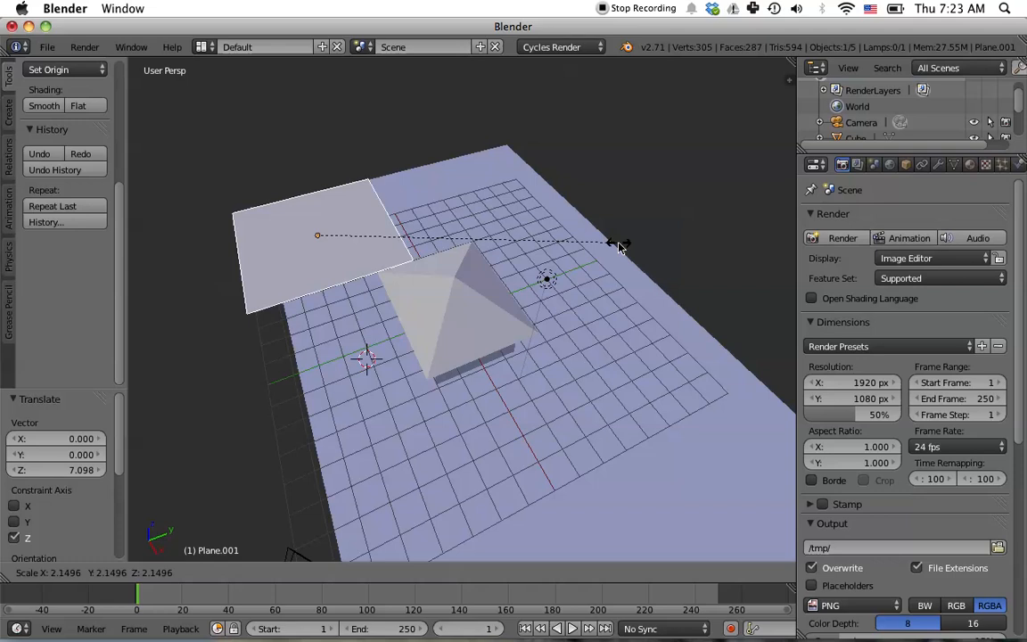
{"action": "left_click", "coordinate": [635, 254]}
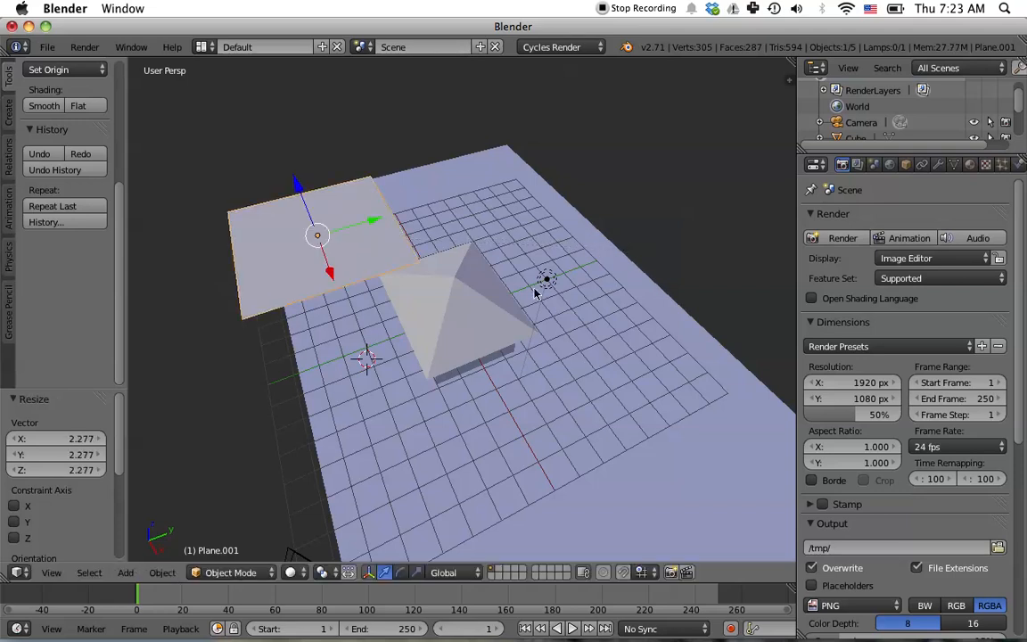
- Rotate the plane about 27° around the X axis to tilt it toward the house
{"action": "key", "text": "r"}
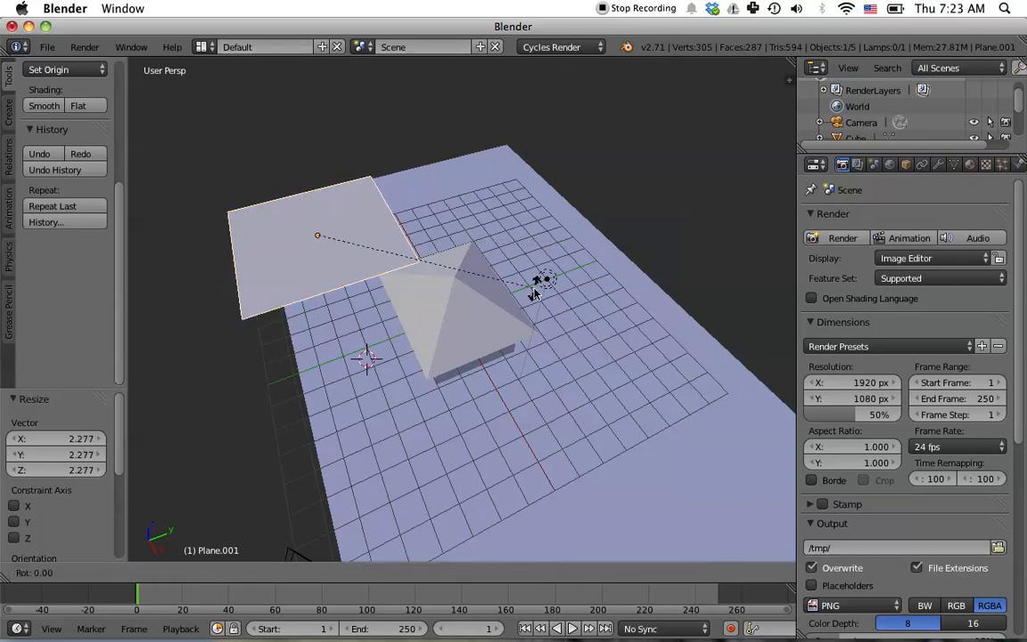
{"action": "key", "text": "x"}
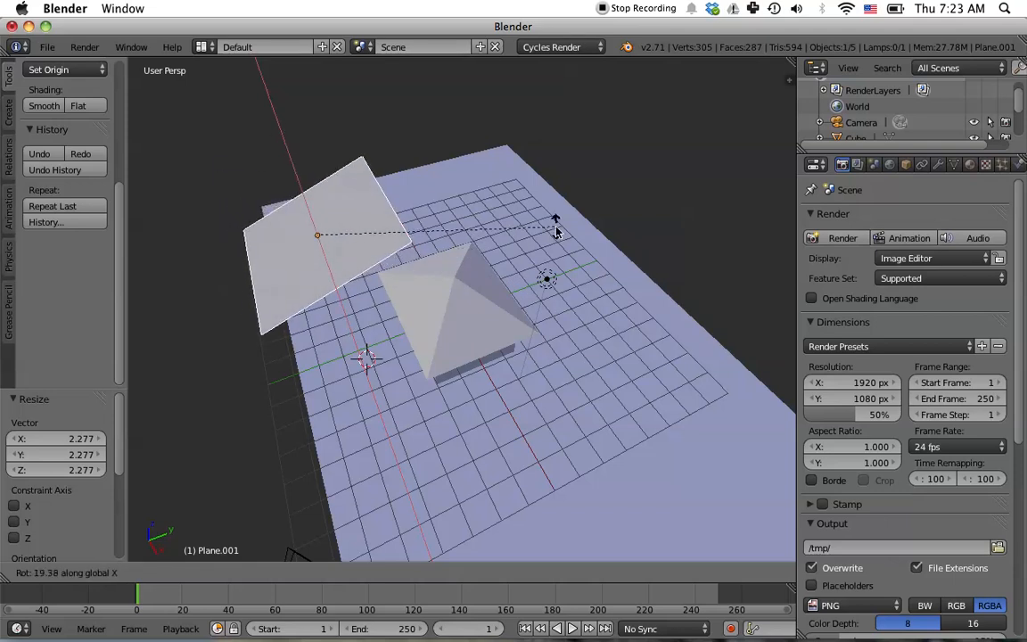
{"action": "left_click", "coordinate": [487, 203]}
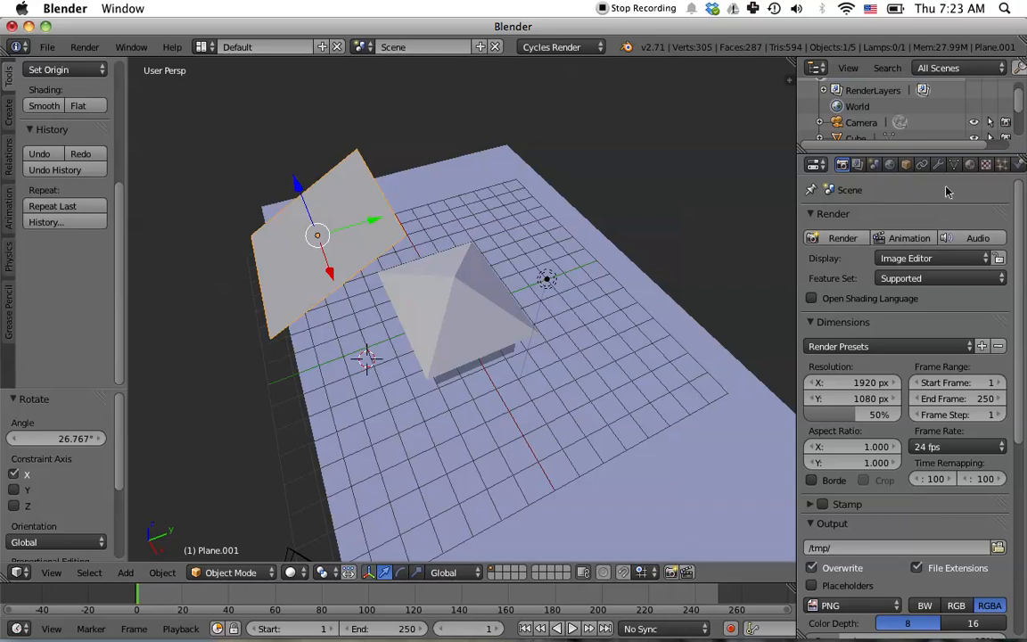
- Add a material slot to the plane and create a new material
{"action": "left_click", "coordinate": [970, 164]}
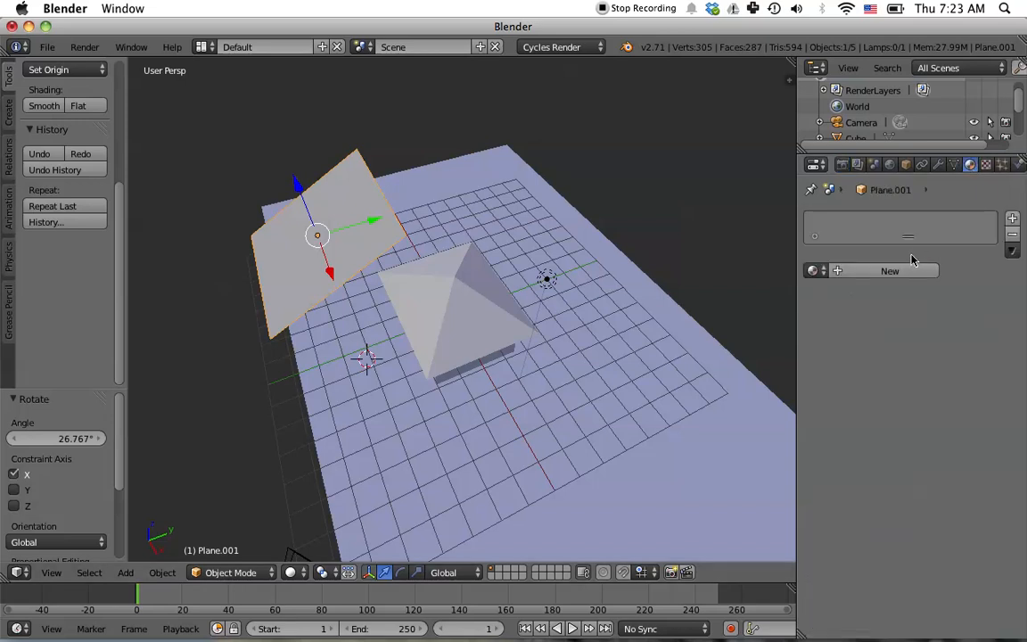
{"action": "left_click", "coordinate": [1017, 219]}
{"action": "left_click", "coordinate": [859, 270]}
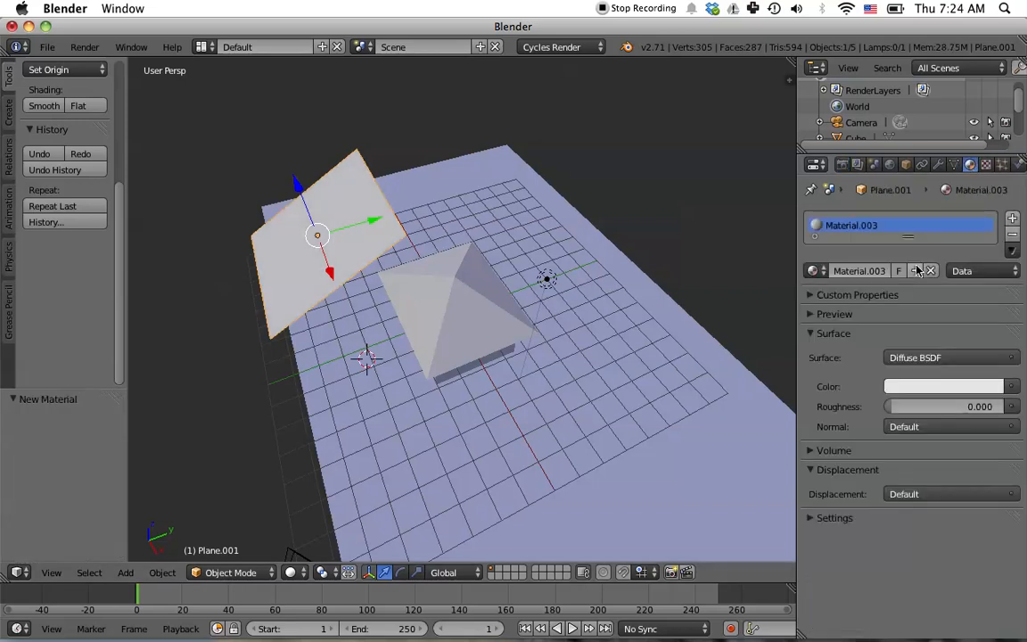
- Set the plane material's surface to Emission with a strength of 5
{"action": "left_click", "coordinate": [943, 359]}
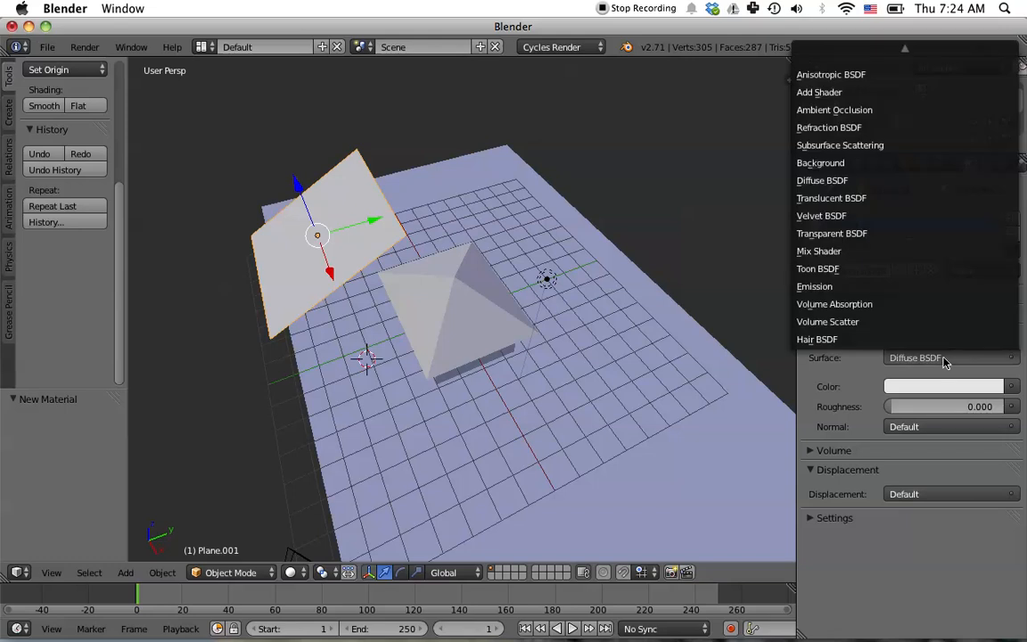
{"action": "left_click", "coordinate": [838, 286]}
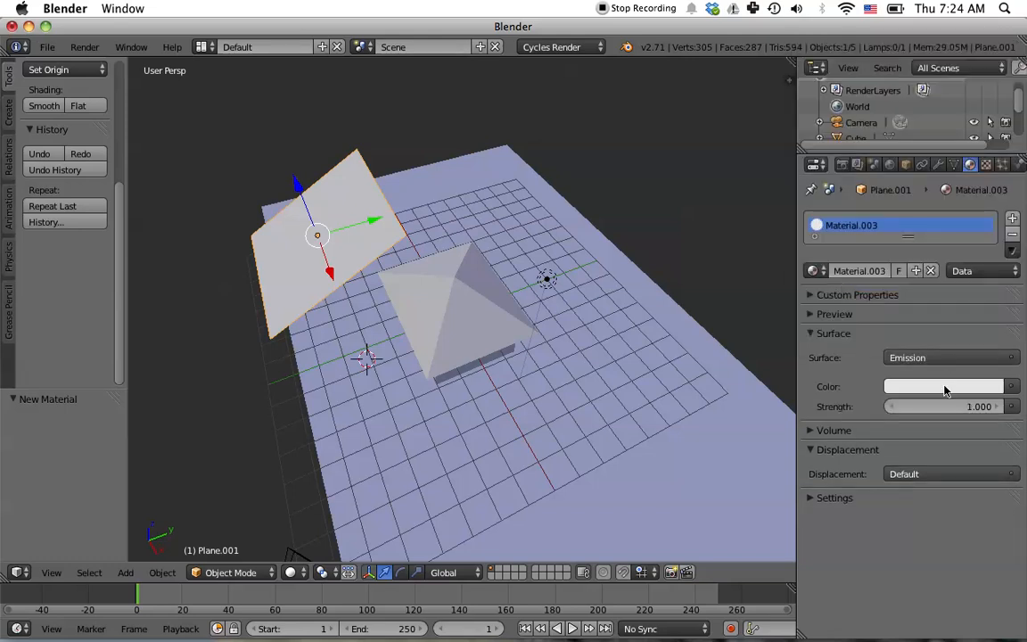
{"action": "left_click", "coordinate": [981, 407]}
{"action": "type", "text": "5"}
{"action": "key", "text": "Return"}
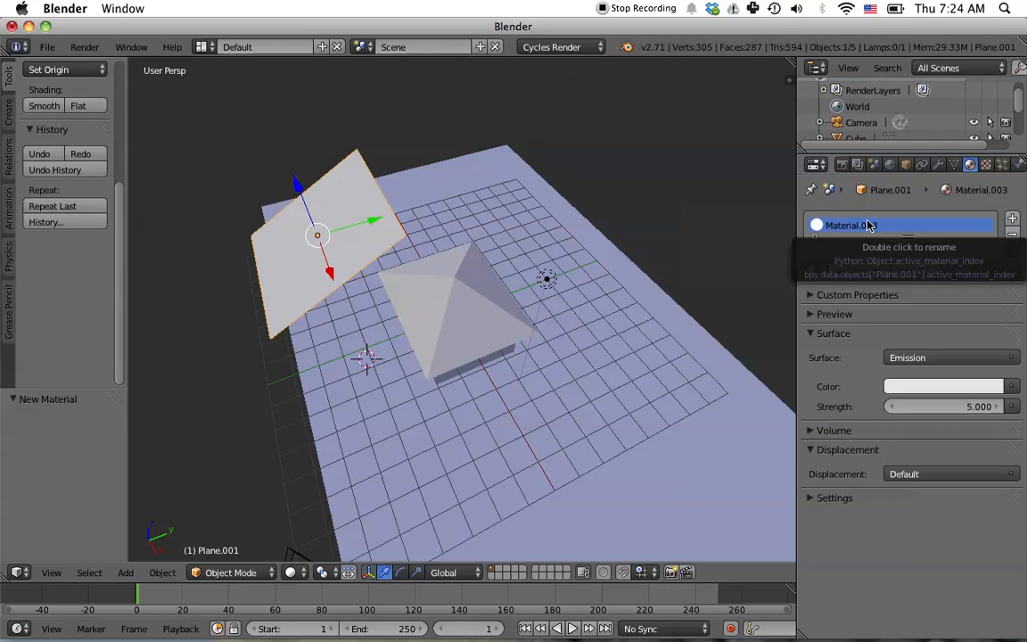
- Return to the camera view, render the scene and close the render result
{"action": "key", "text": "KP_0"}
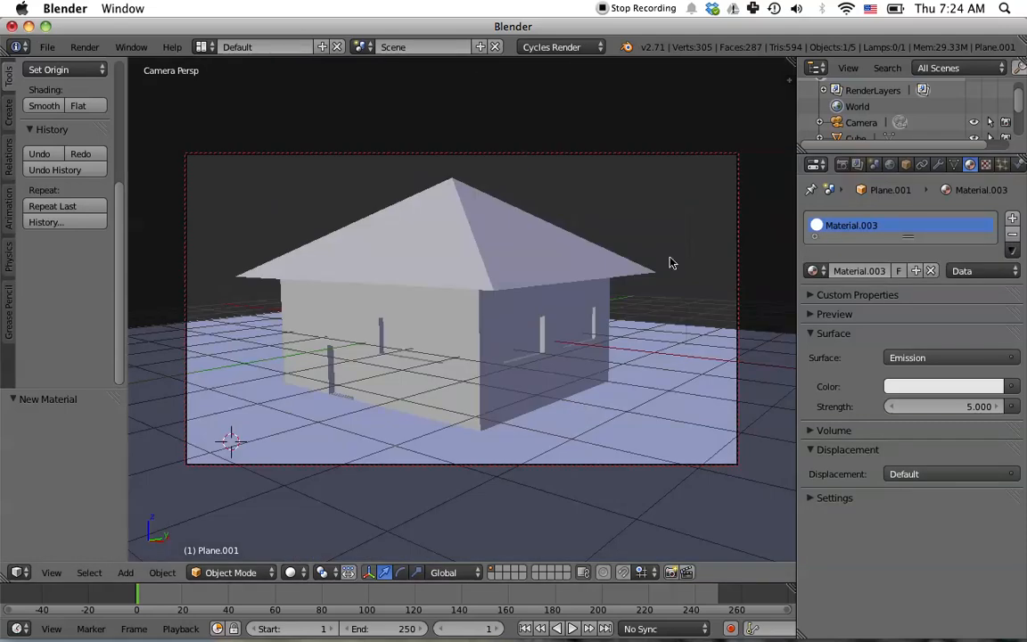
{"action": "left_click", "coordinate": [843, 165]}
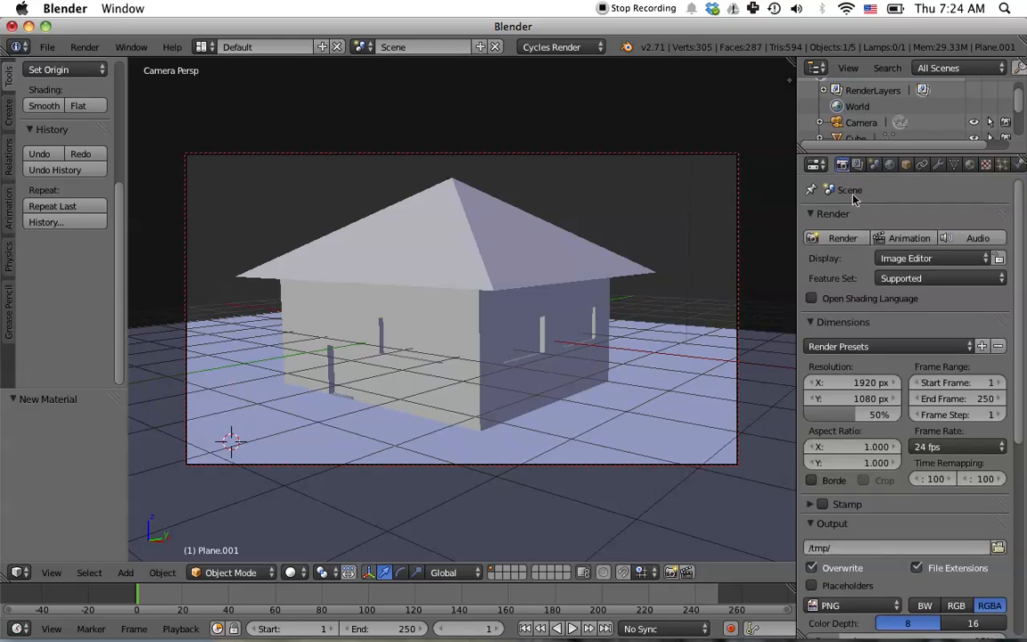
{"action": "left_click", "coordinate": [843, 239]}
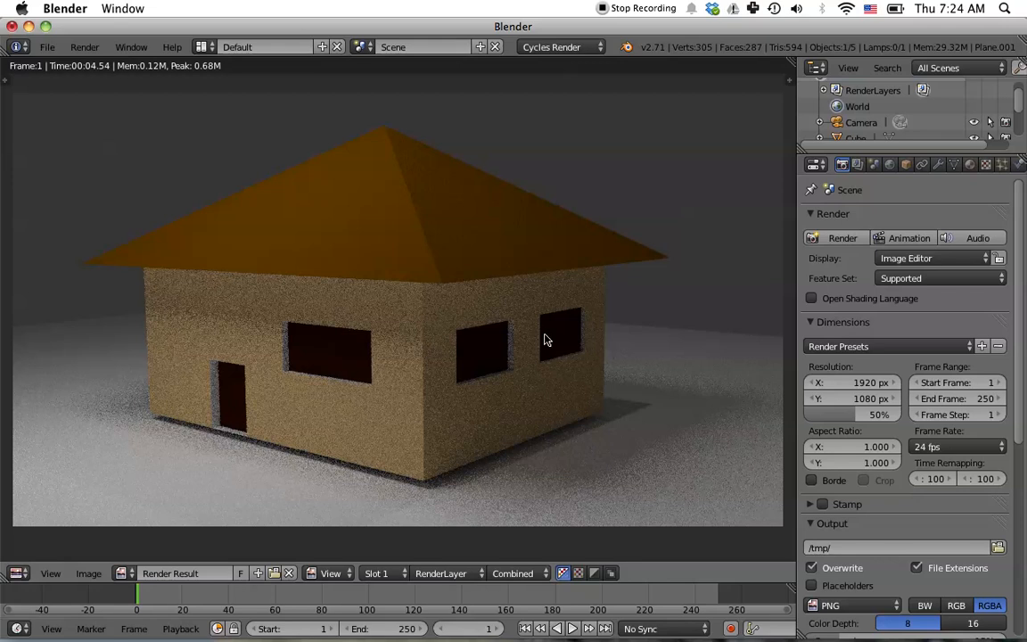
{"action": "key", "text": "Escape"}
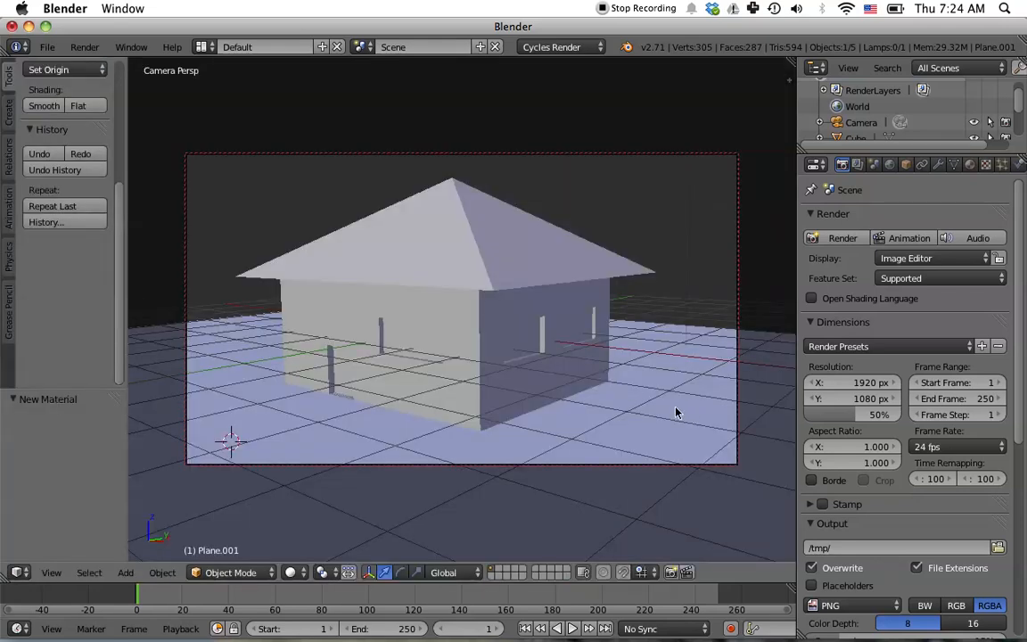
{"action": "key", "text": "KP_1"}
{"action": "middle_click_drag", "start_coordinate": [679, 384], "coordinate": [602, 436]}
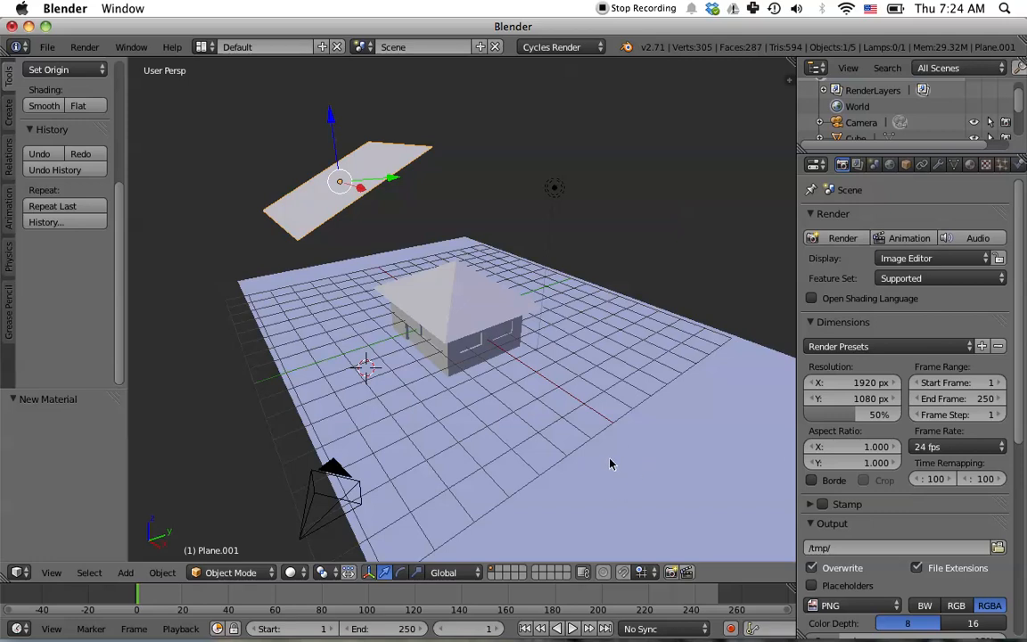
- Select the ground plane and unlink the green material from its second material slot
{"action": "right_click", "coordinate": [611, 464]}
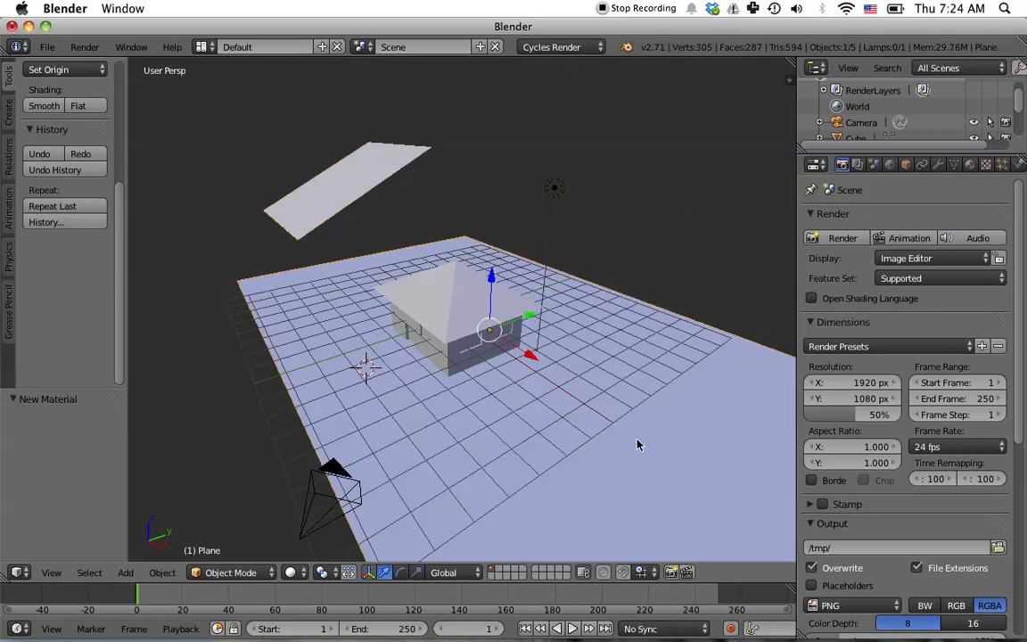
{"action": "middle_click_drag", "start_coordinate": [638, 444], "coordinate": [642, 422]}
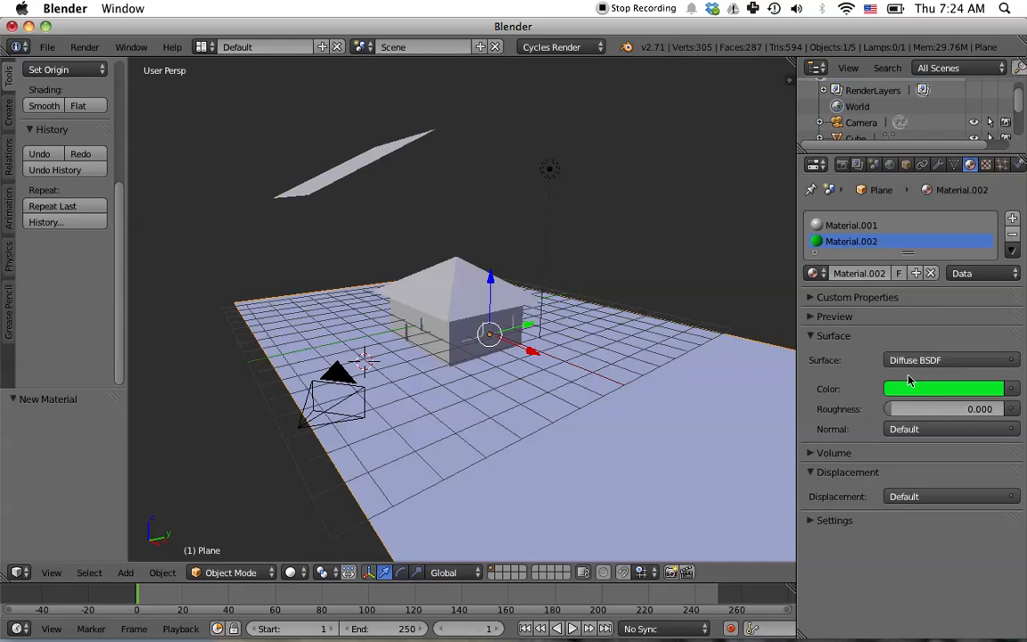
{"action": "left_click", "coordinate": [930, 274]}
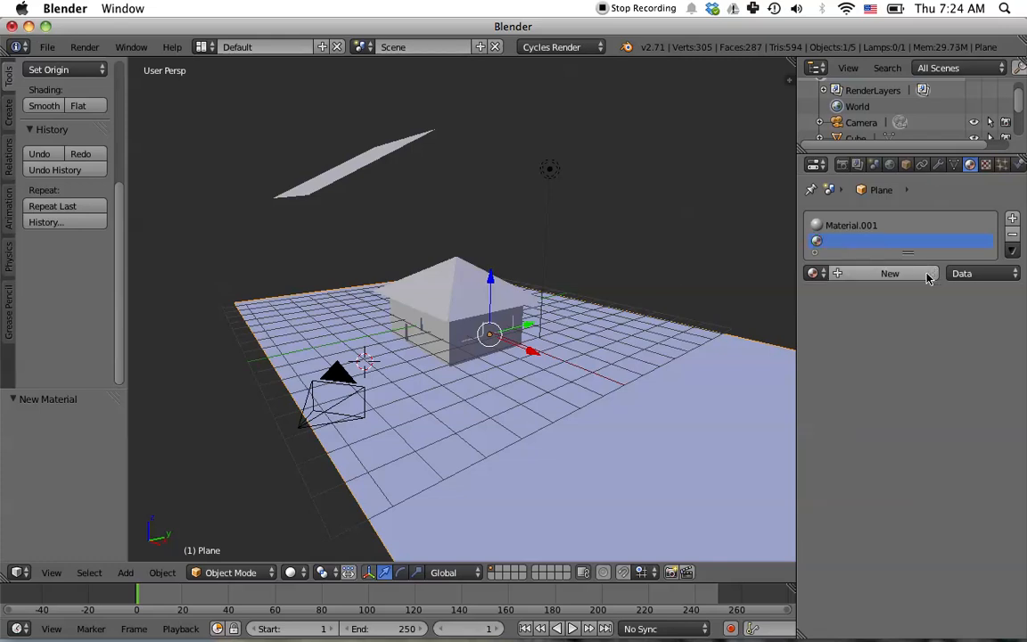
- Add a third material slot to the plane, create a new material in it and unlink it again
{"action": "left_click", "coordinate": [1015, 220]}
{"action": "left_click", "coordinate": [885, 290]}
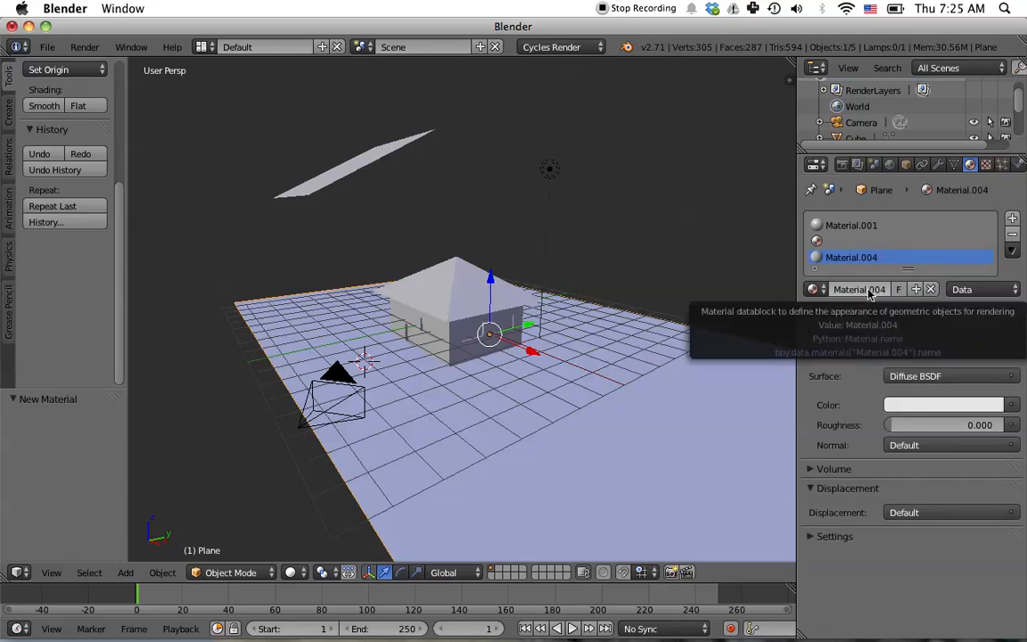
{"action": "left_click", "coordinate": [859, 290]}
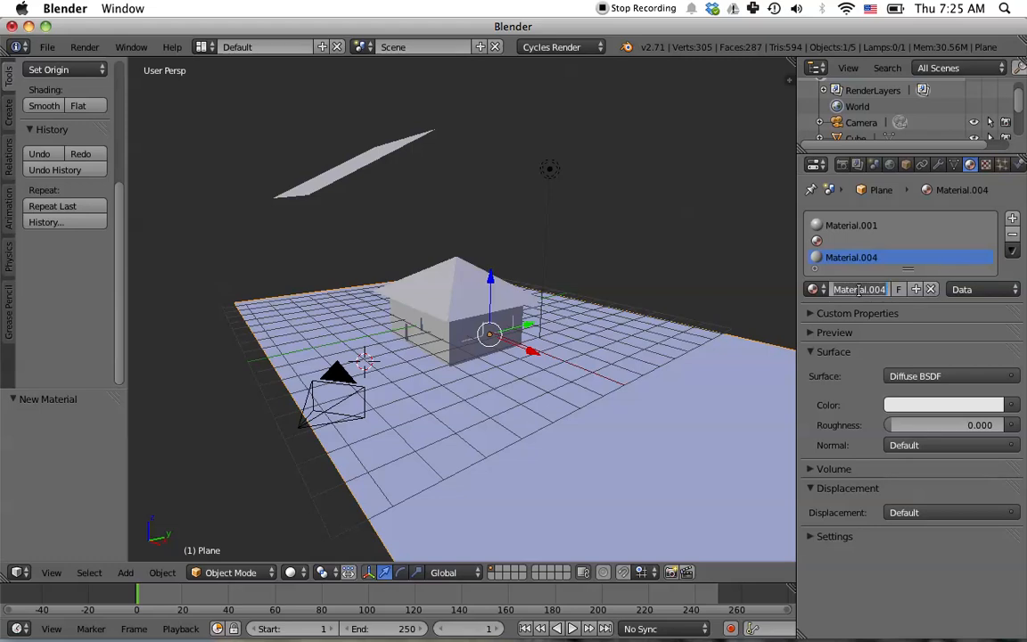
{"action": "left_click", "coordinate": [933, 289]}
{"action": "left_click", "coordinate": [933, 289]}
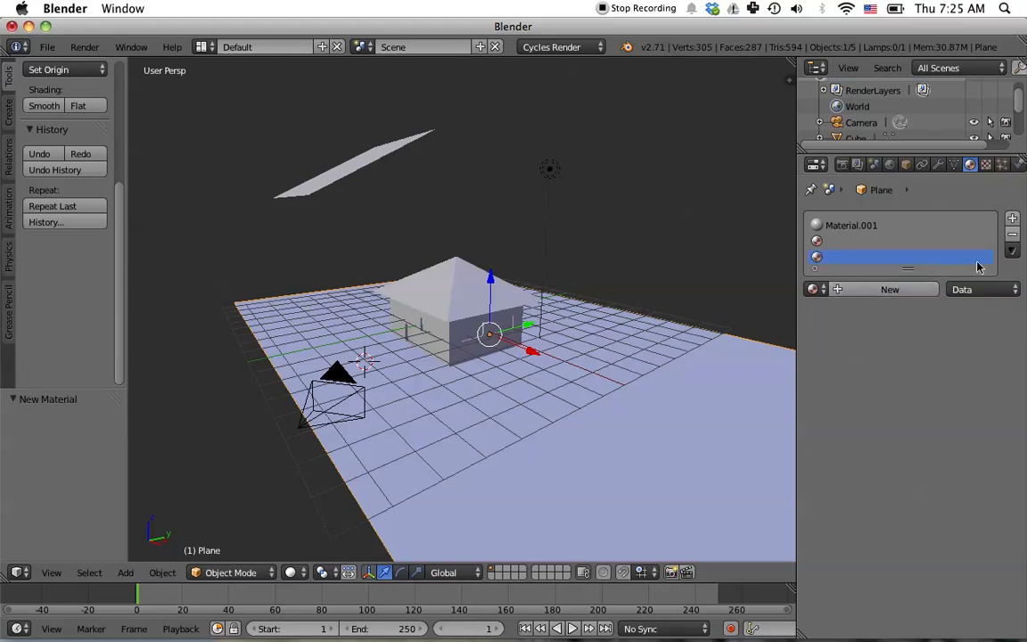
- Inspect the plane's material slots and the first material's custom properties
{"action": "left_click", "coordinate": [855, 227]}
{"action": "left_click", "coordinate": [852, 239]}
{"action": "left_click", "coordinate": [852, 257]}
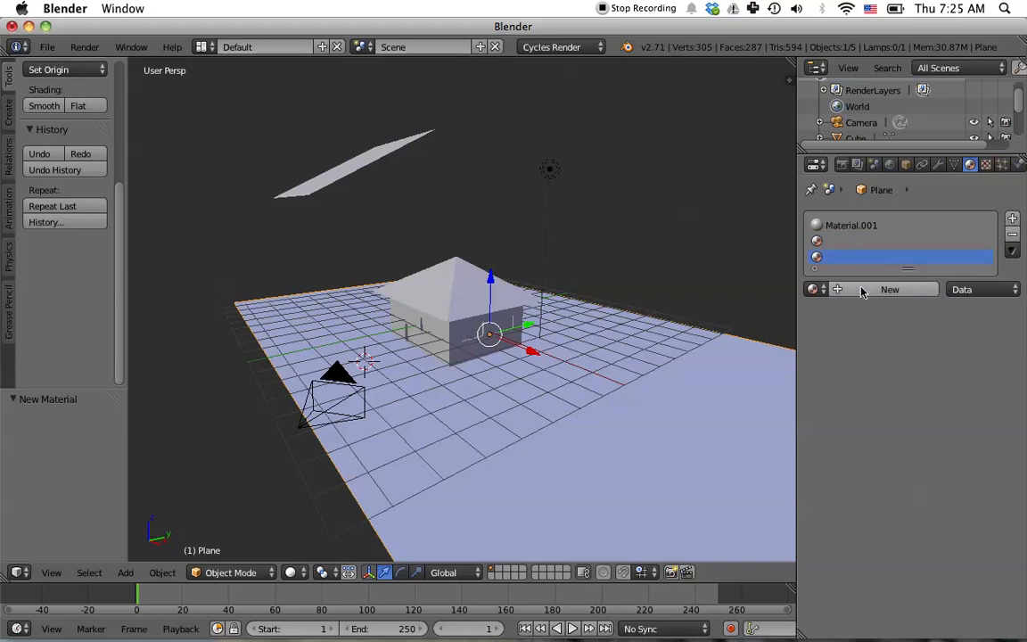
{"action": "left_click", "coordinate": [816, 226]}
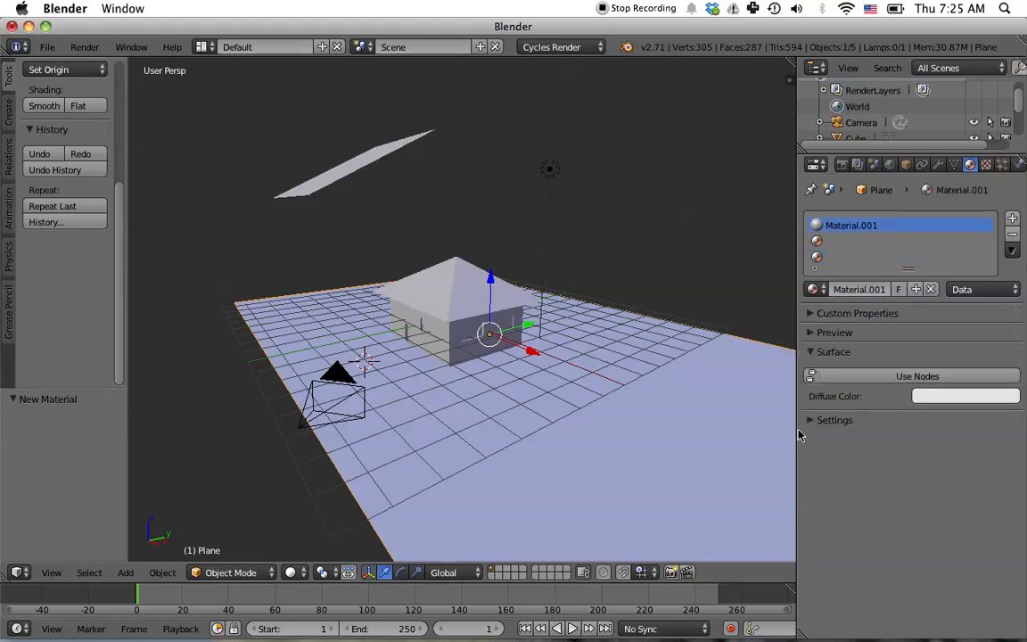
{"action": "left_click", "coordinate": [809, 316]}
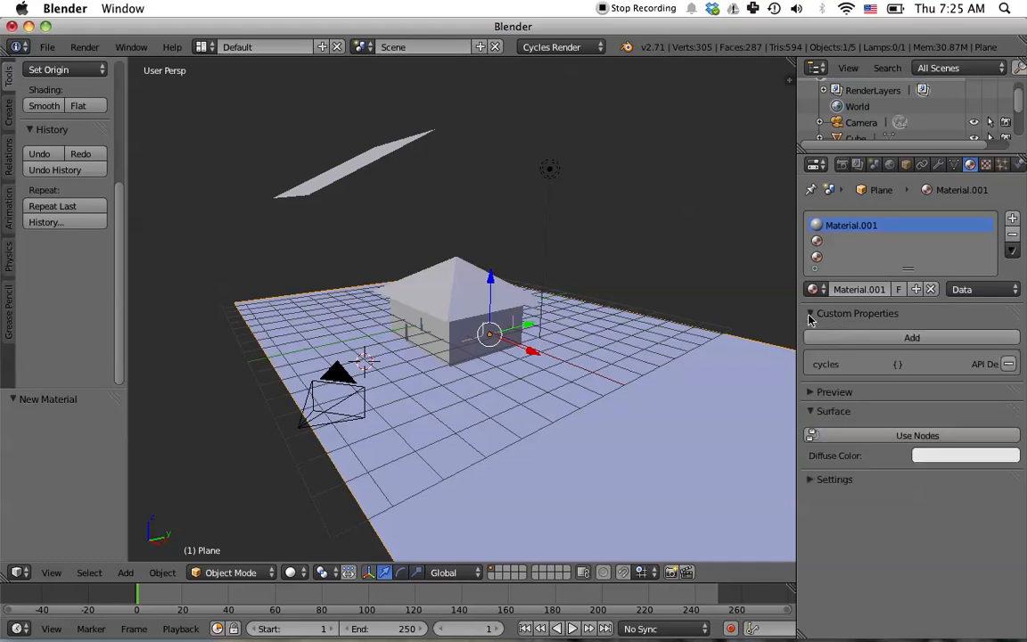
{"action": "left_click", "coordinate": [809, 315]}
- Create a new material in the plane's empty second slot and set its color to yellow-green
{"action": "left_click", "coordinate": [869, 241]}
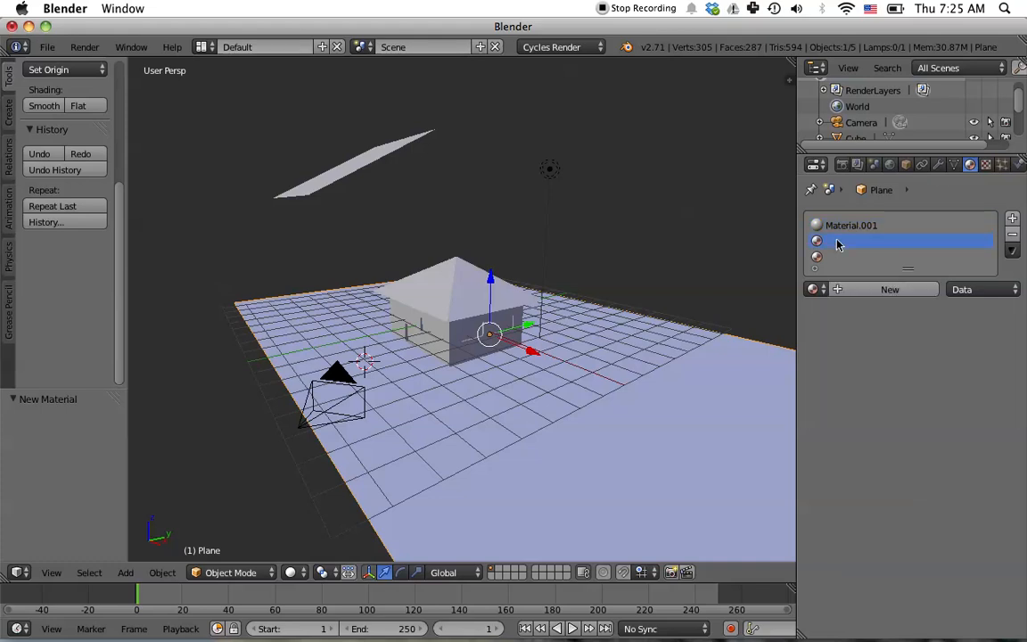
{"action": "left_click", "coordinate": [872, 296]}
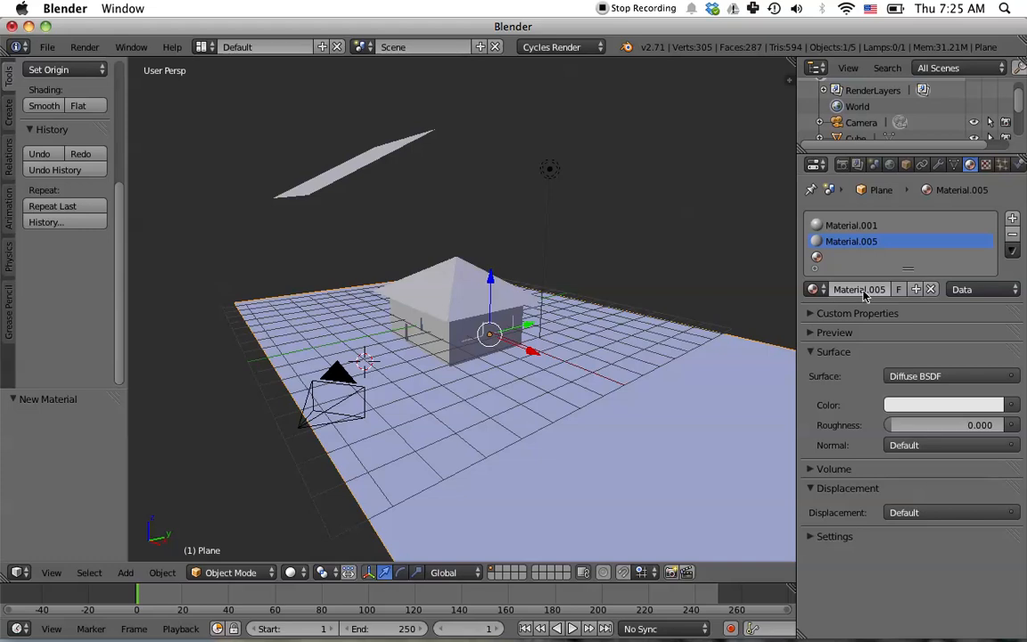
{"action": "left_click", "coordinate": [861, 290]}
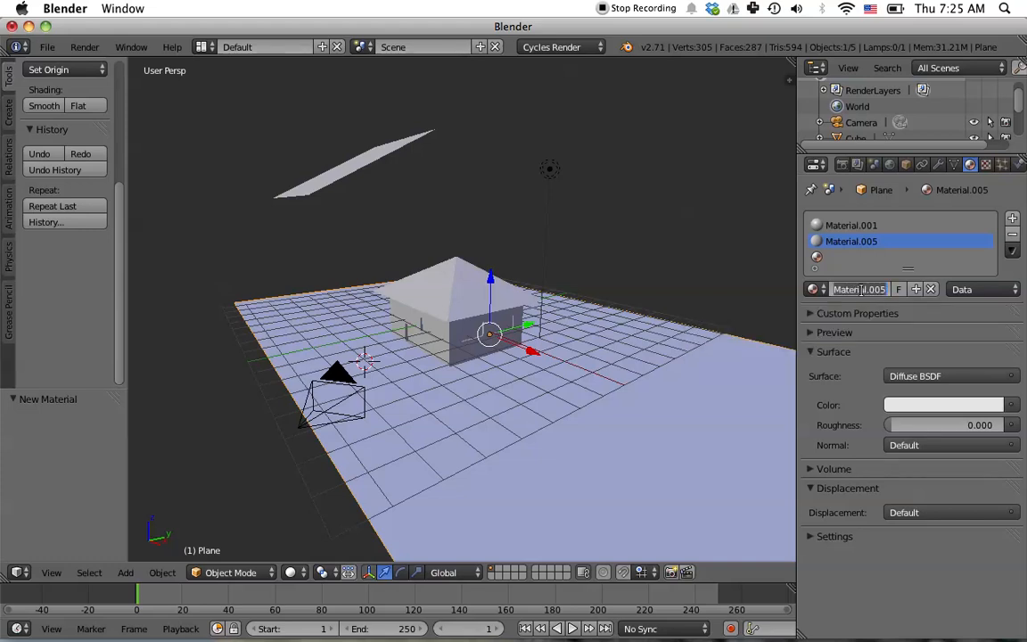
{"action": "left_click", "coordinate": [928, 409]}
{"action": "left_click", "coordinate": [927, 407]}
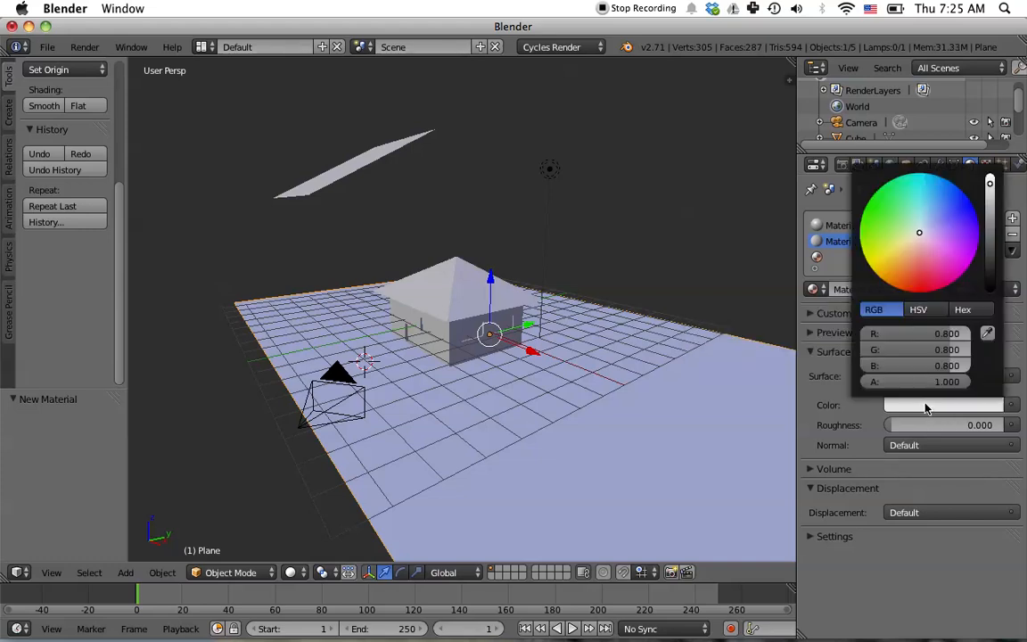
{"action": "left_click_drag", "start_coordinate": [894, 253], "coordinate": [859, 235]}
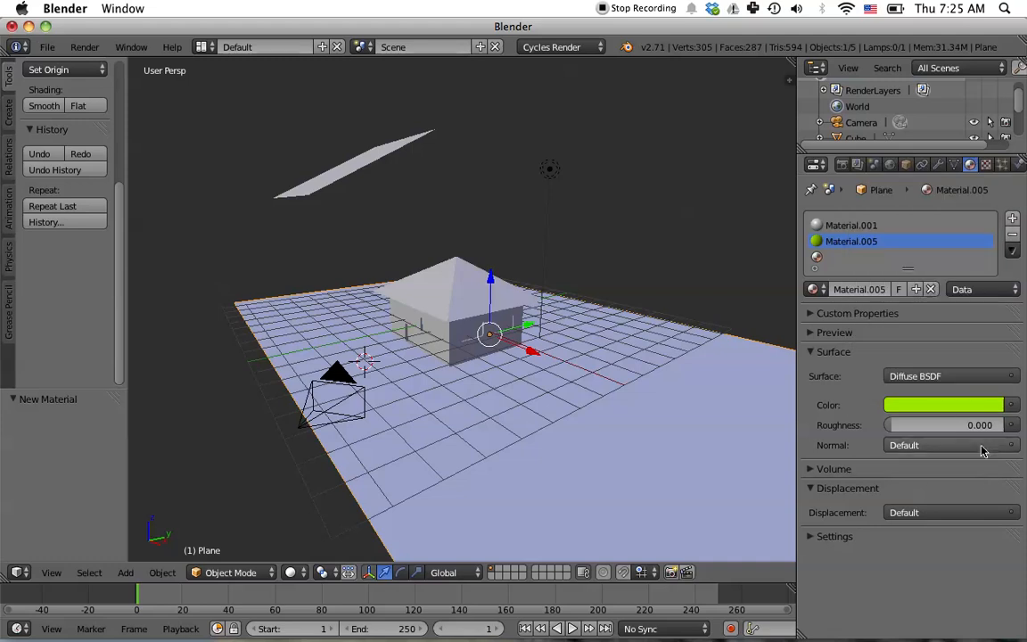
- Render the scene and close the render result
{"action": "left_click", "coordinate": [842, 165]}
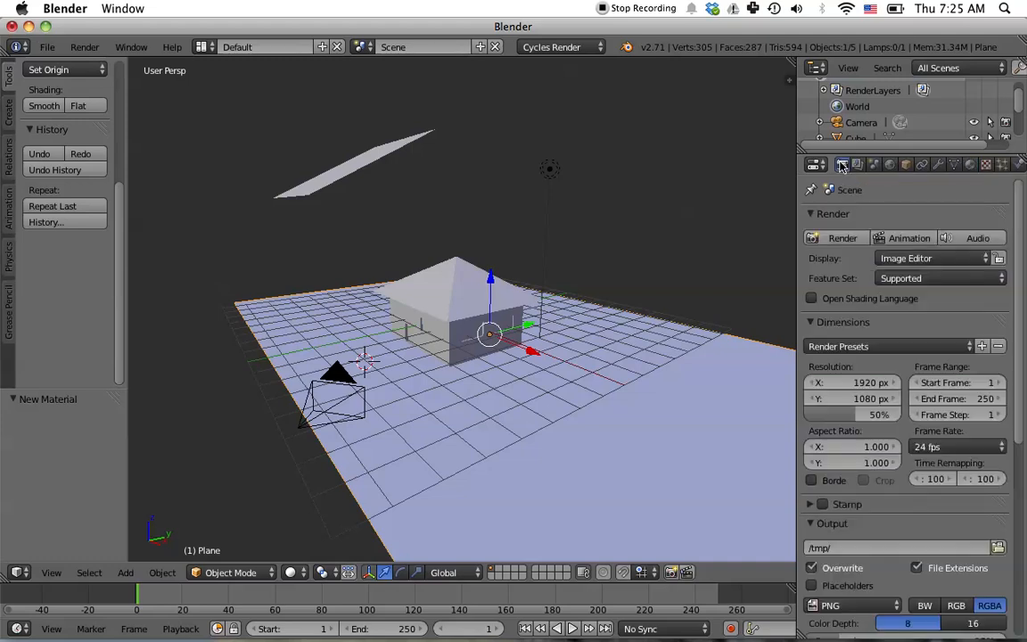
{"action": "left_click", "coordinate": [845, 240]}
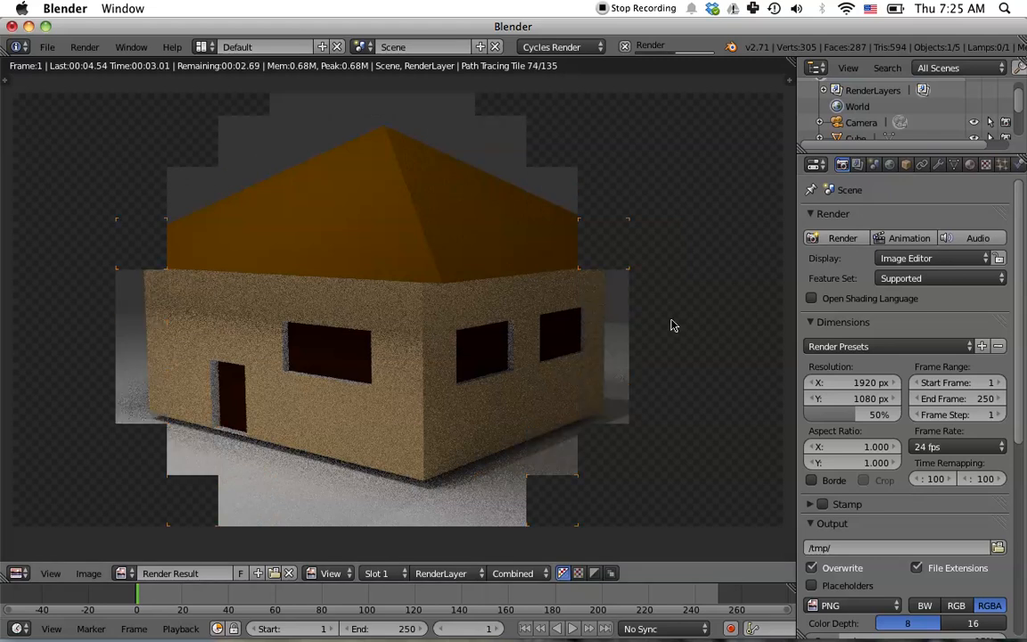
{"action": "key", "text": "Escape"}
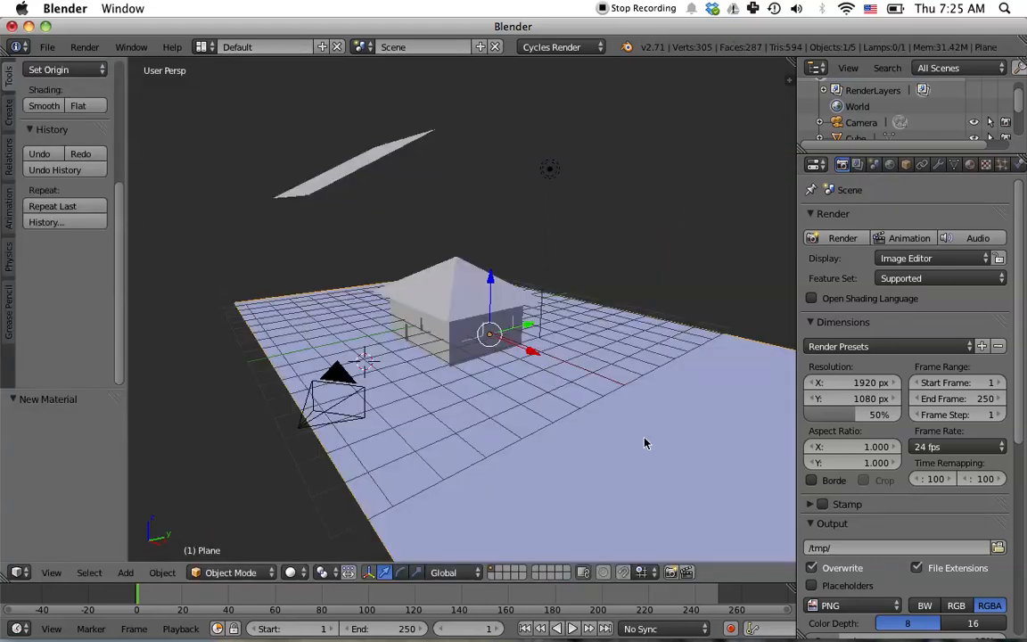
- Enter Edit Mode on the ground plane and assign the green material to its face
{"action": "key", "text": "Tab"}
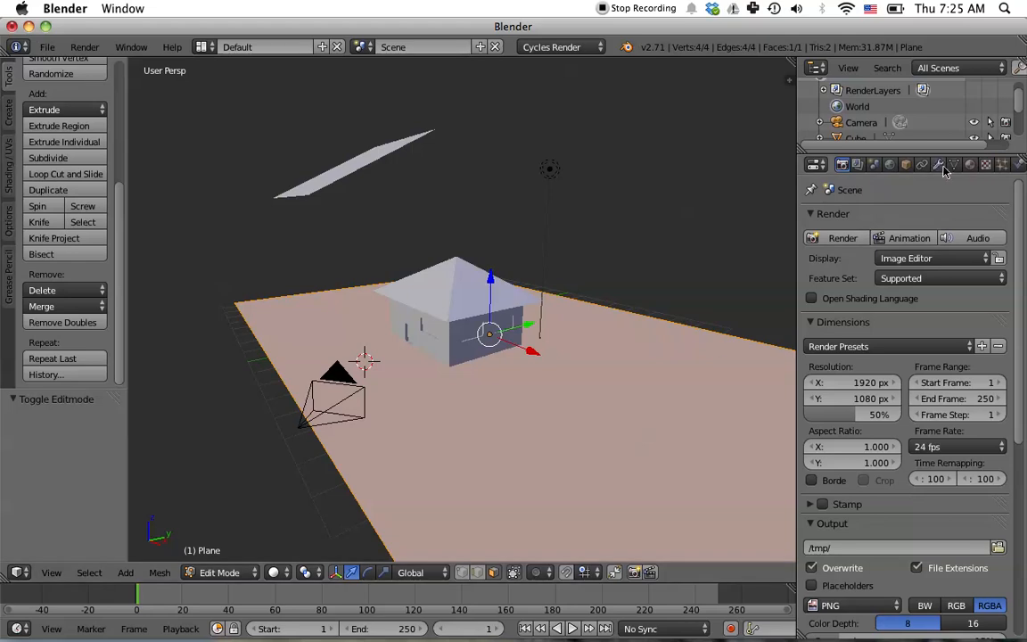
{"action": "left_click", "coordinate": [970, 164]}
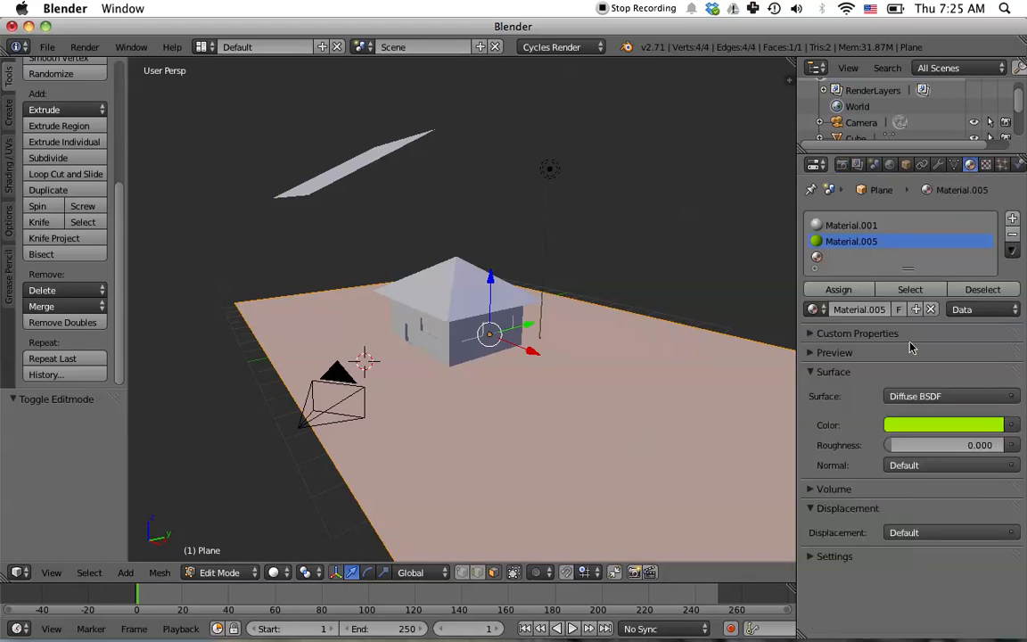
{"action": "left_click", "coordinate": [820, 291]}
- Render the scene again and close the render result
{"action": "left_click", "coordinate": [842, 164]}
{"action": "left_click", "coordinate": [843, 238]}
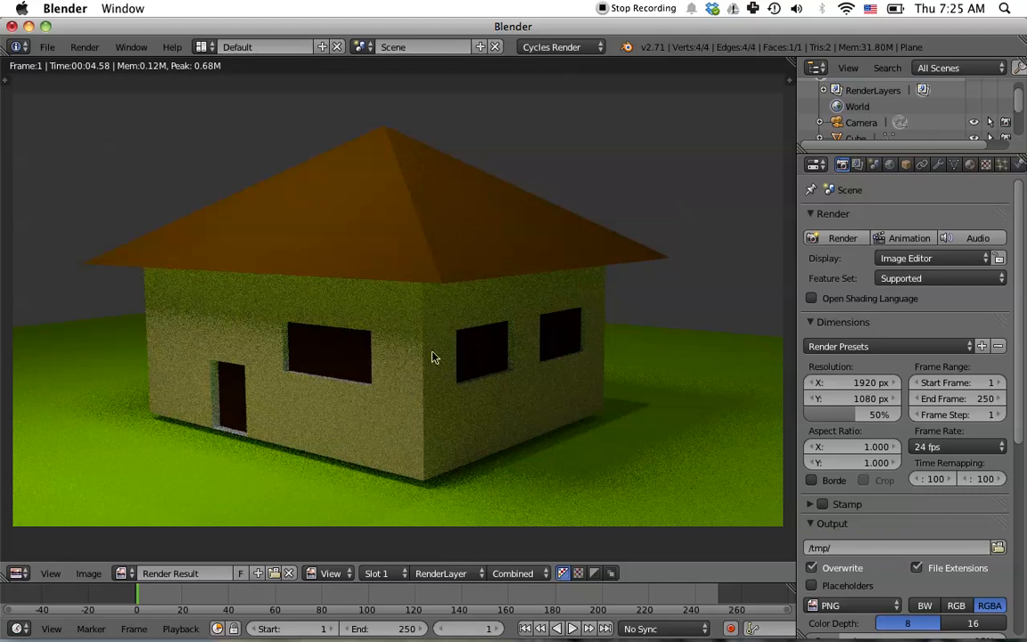
{"action": "key", "text": "Escape"}
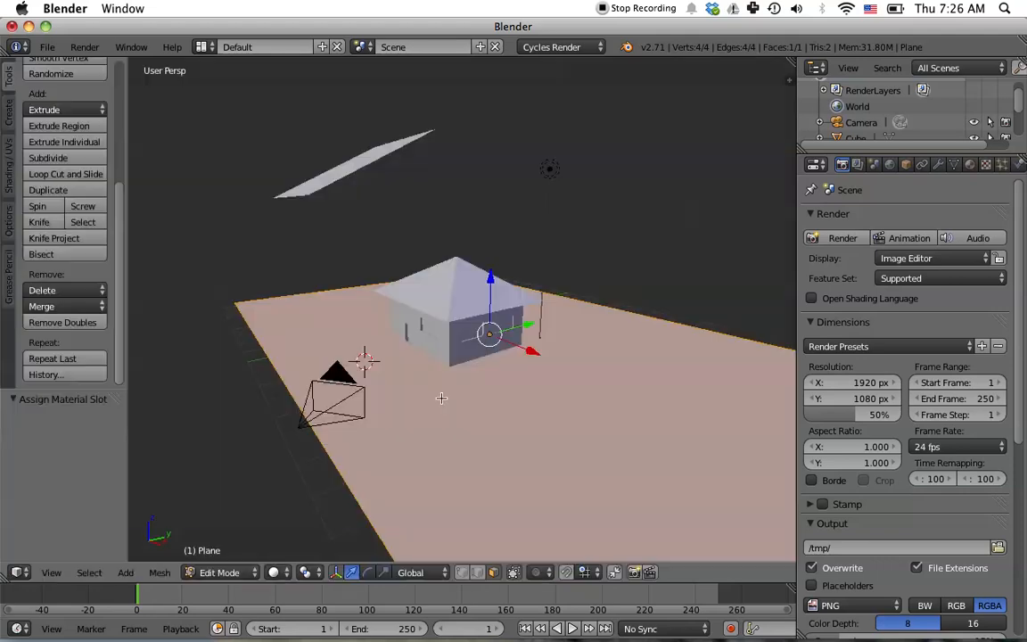
- Leave the plane's Edit Mode, select the house cube and enter Edit Mode on it
{"action": "scroll", "coordinate": [450, 354], "scroll_direction": "up", "scroll_amount": 4}
{"action": "middle_click_drag", "start_coordinate": [502, 400], "coordinate": [550, 376]}
{"action": "scroll", "coordinate": [499, 374], "scroll_direction": "up", "scroll_amount": 1}
{"action": "scroll", "coordinate": [500, 374], "scroll_direction": "up", "scroll_amount": 1}
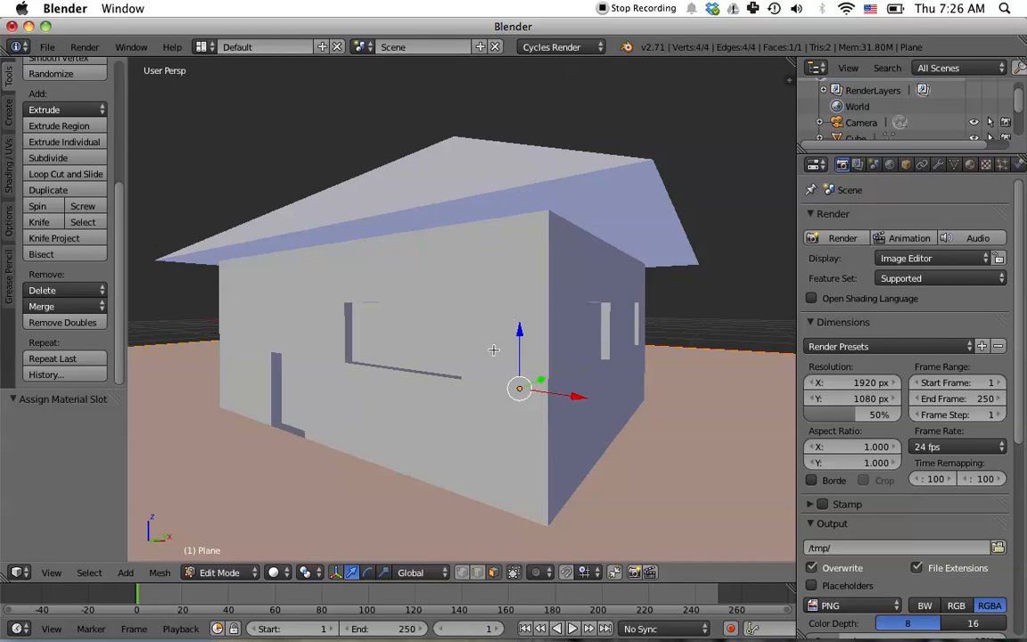
{"action": "key", "text": "Tab"}
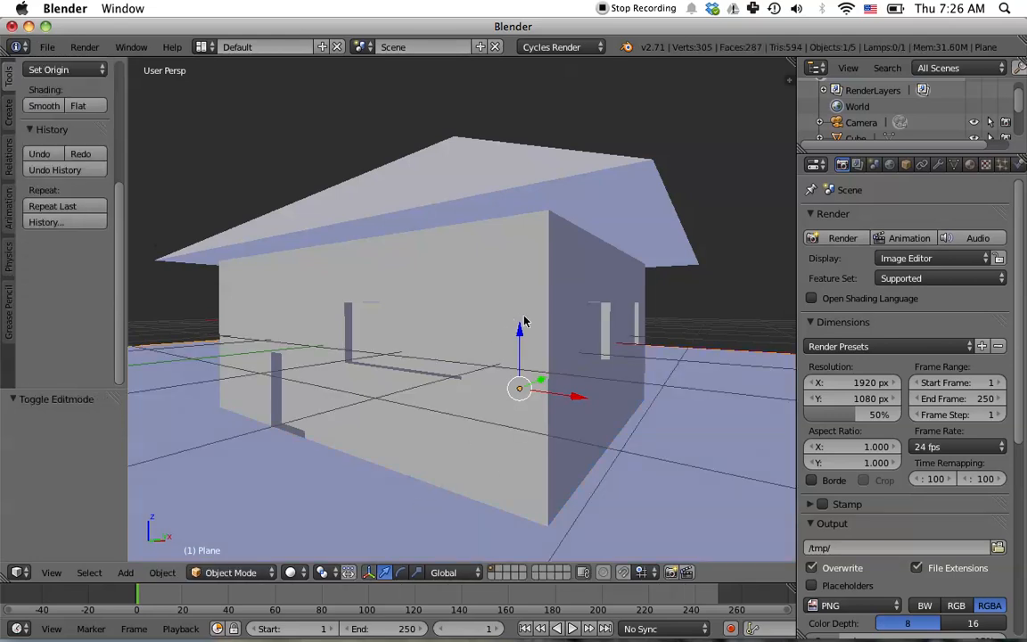
{"action": "right_click", "coordinate": [510, 286]}
{"action": "middle_click_drag", "start_coordinate": [703, 405], "coordinate": [621, 419]}
{"action": "key", "text": "Tab"}
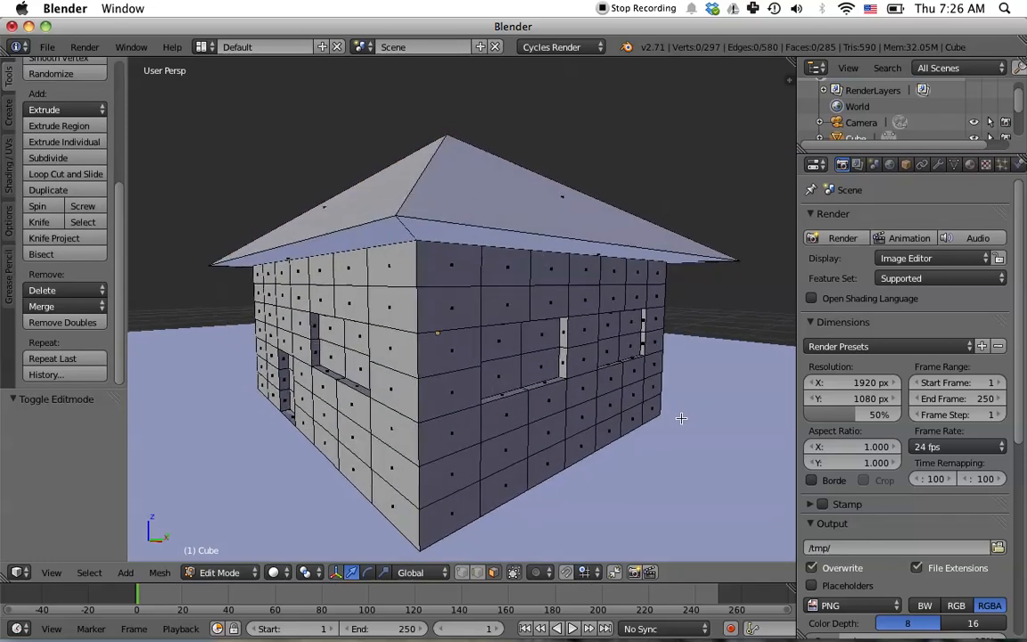
- Select the faces of the three window openings on the house and assign the Windows material to them
{"action": "right_click", "coordinate": [329, 332]}
{"action": "right_click", "coordinate": [361, 342], "text": "shift"}
{"action": "right_click", "coordinate": [355, 368], "text": "shift"}
{"action": "right_click", "coordinate": [331, 362], "text": "shift"}
{"action": "right_click", "coordinate": [499, 337], "text": "shift"}
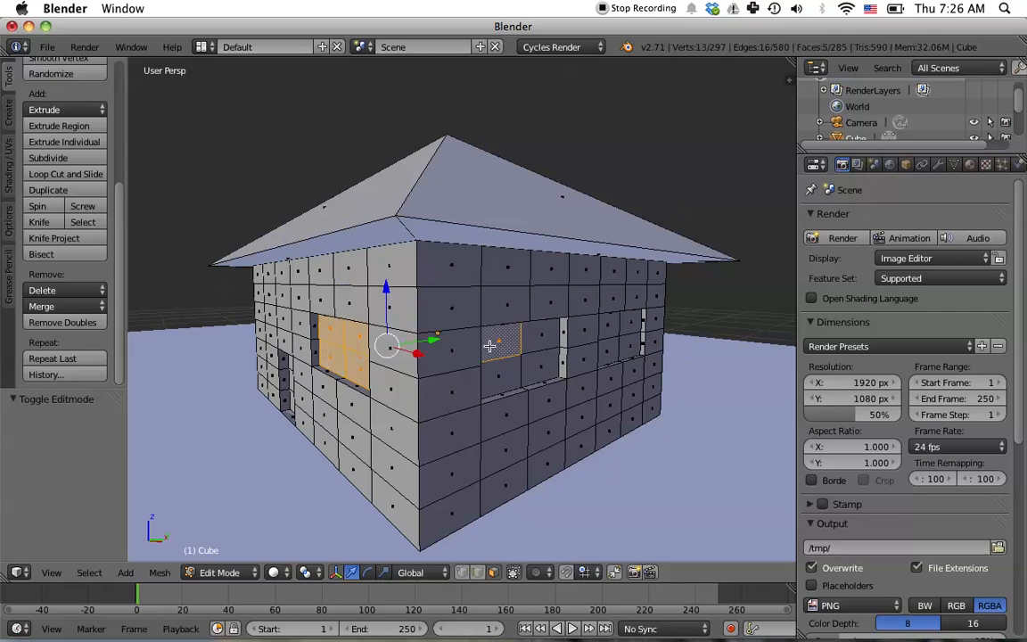
{"action": "right_click", "coordinate": [539, 334], "text": "shift"}
{"action": "right_click", "coordinate": [539, 361], "text": "shift"}
{"action": "right_click", "coordinate": [500, 367], "text": "shift"}
{"action": "right_click", "coordinate": [607, 348], "text": "shift"}
{"action": "right_click", "coordinate": [625, 348], "text": "shift"}
{"action": "right_click", "coordinate": [624, 331], "text": "shift"}
{"action": "right_click", "coordinate": [611, 329], "text": "shift"}
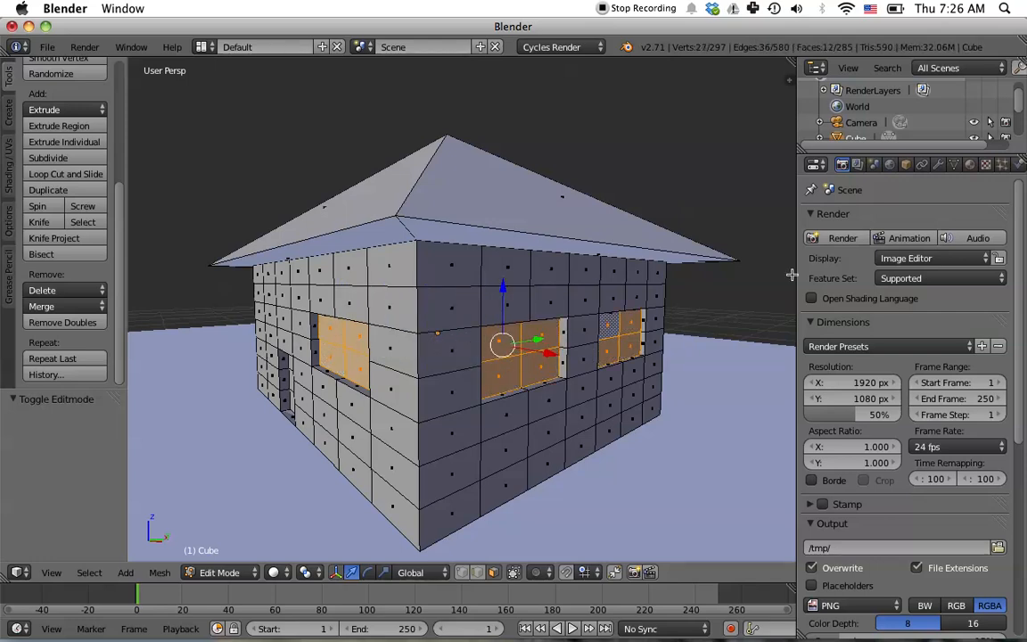
{"action": "left_click", "coordinate": [971, 164]}
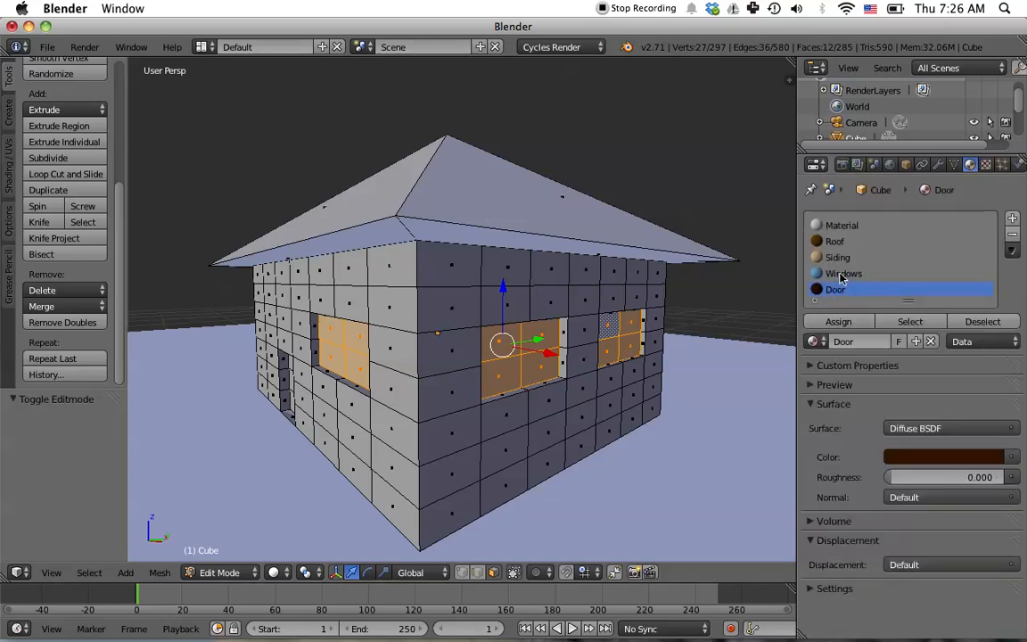
{"action": "left_click", "coordinate": [849, 273]}
{"action": "left_click", "coordinate": [838, 322]}
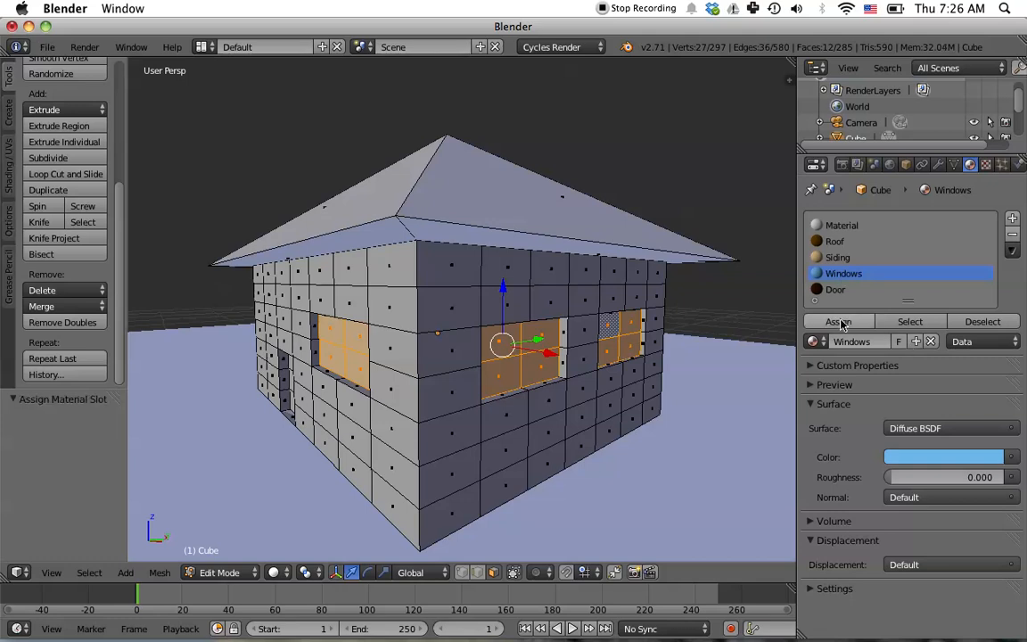
- Render the house with its window material and close the render result
{"action": "left_click", "coordinate": [841, 164]}
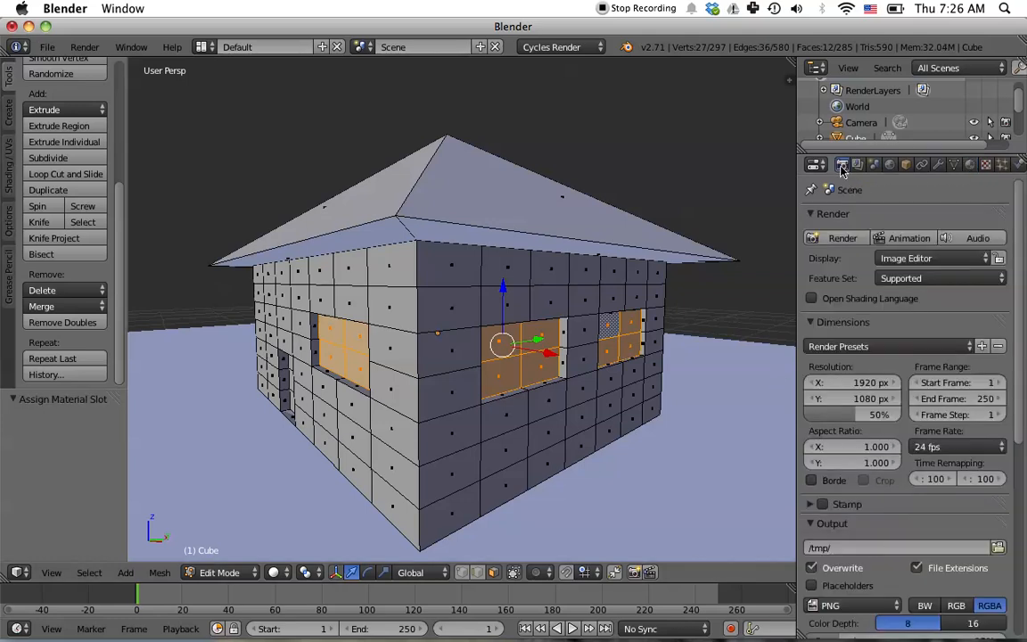
{"action": "left_click", "coordinate": [840, 238]}
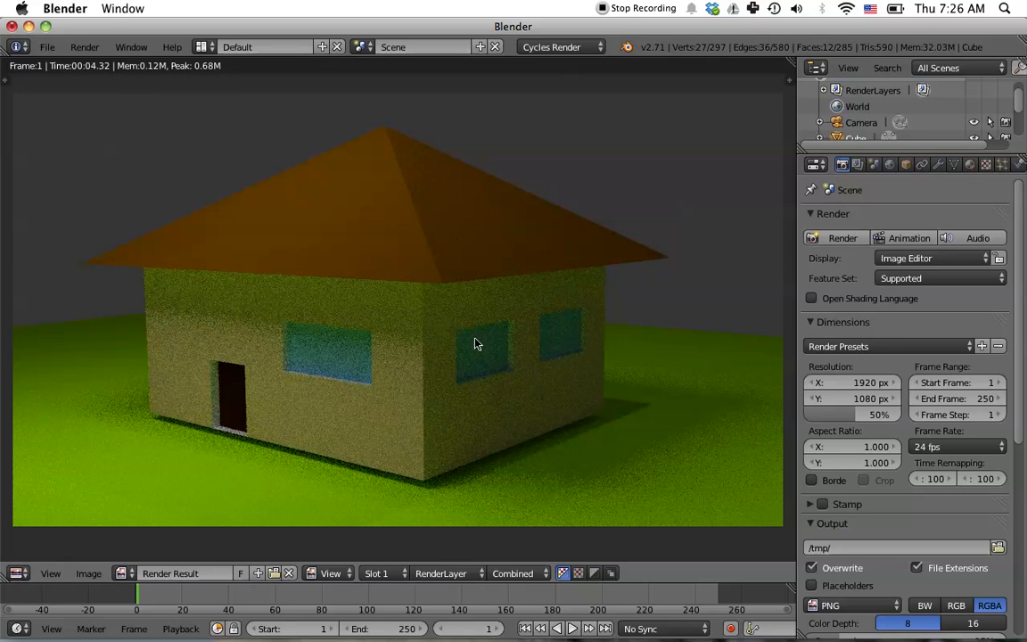
{"action": "key", "text": "Escape"}
- Leave Edit Mode, select the emissive light plane and move it -2.501 units along the Y axis
{"action": "scroll", "coordinate": [589, 346], "scroll_direction": "down", "scroll_amount": 3}
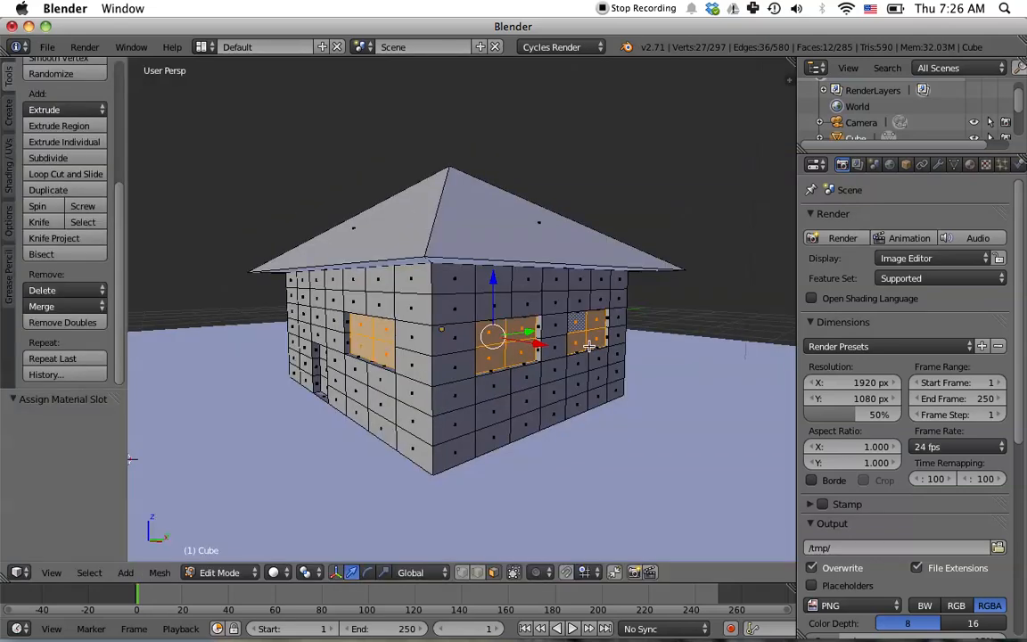
{"action": "key", "text": "Tab"}
{"action": "scroll", "coordinate": [585, 354], "scroll_direction": "down", "scroll_amount": 4}
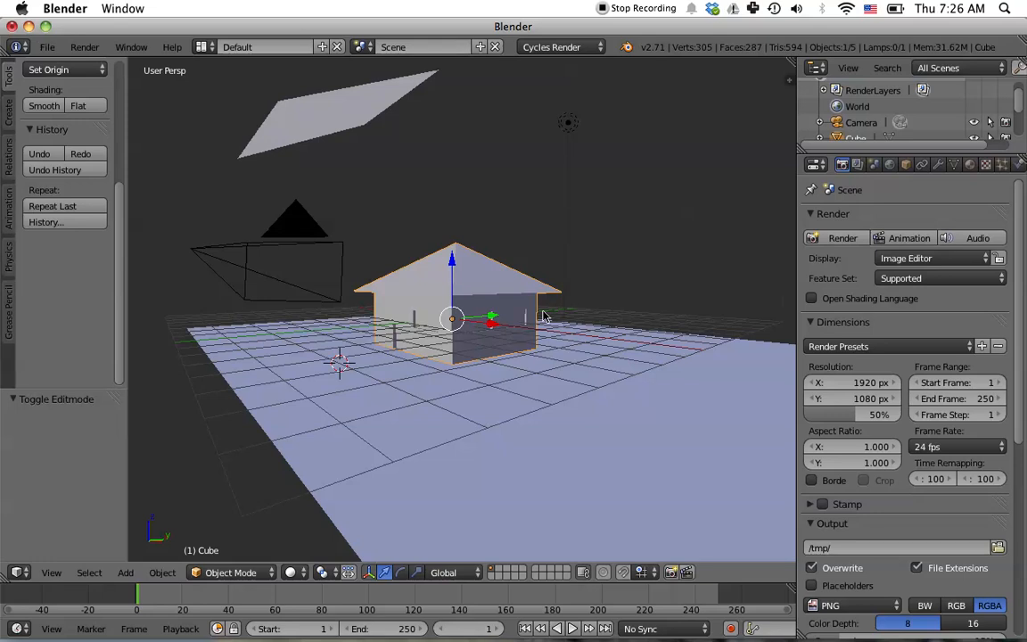
{"action": "middle_click_drag", "start_coordinate": [578, 259], "coordinate": [383, 205]}
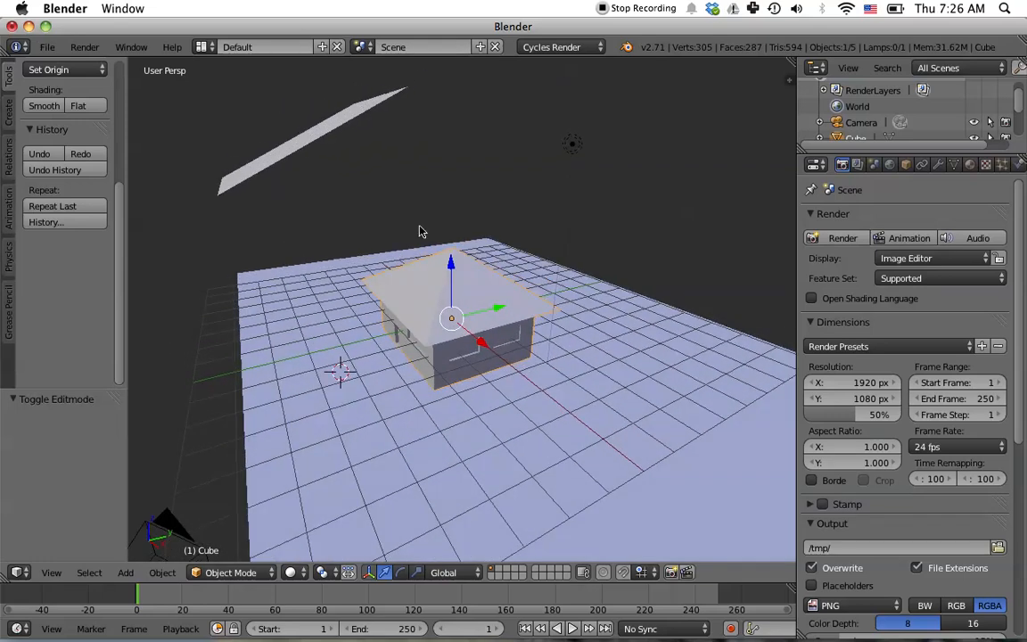
{"action": "right_click", "coordinate": [308, 147]}
{"action": "key", "text": "g"}
{"action": "key", "text": "y"}
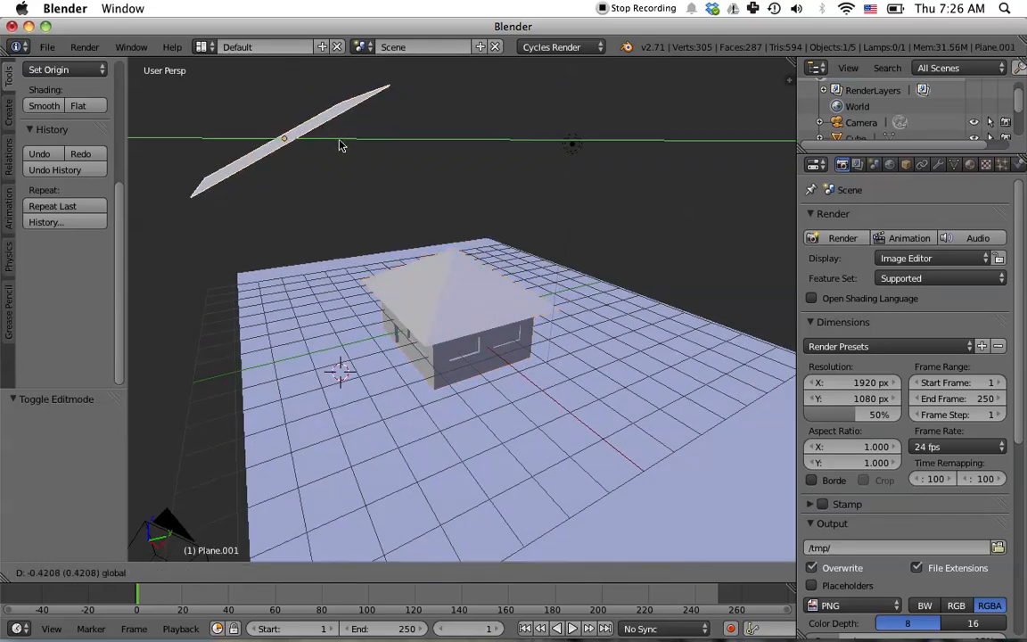
{"action": "left_click", "coordinate": [298, 154]}
{"action": "mouse_move", "coordinate": [326, 204]}
{"action": "middle_mouse_down"}
{"action": "mouse_move", "coordinate": [338, 229]}
{"action": "mouse_move", "coordinate": [337, 217]}
{"action": "middle_mouse_up"}
{"action": "left_click_drag", "start_coordinate": [203, 153], "coordinate": [213, 194]}
{"action": "middle_click_drag", "start_coordinate": [504, 220], "coordinate": [339, 194]}
{"action": "left_click_drag", "start_coordinate": [301, 185], "coordinate": [204, 197]}
{"action": "middle_click_drag", "start_coordinate": [537, 324], "coordinate": [697, 299]}
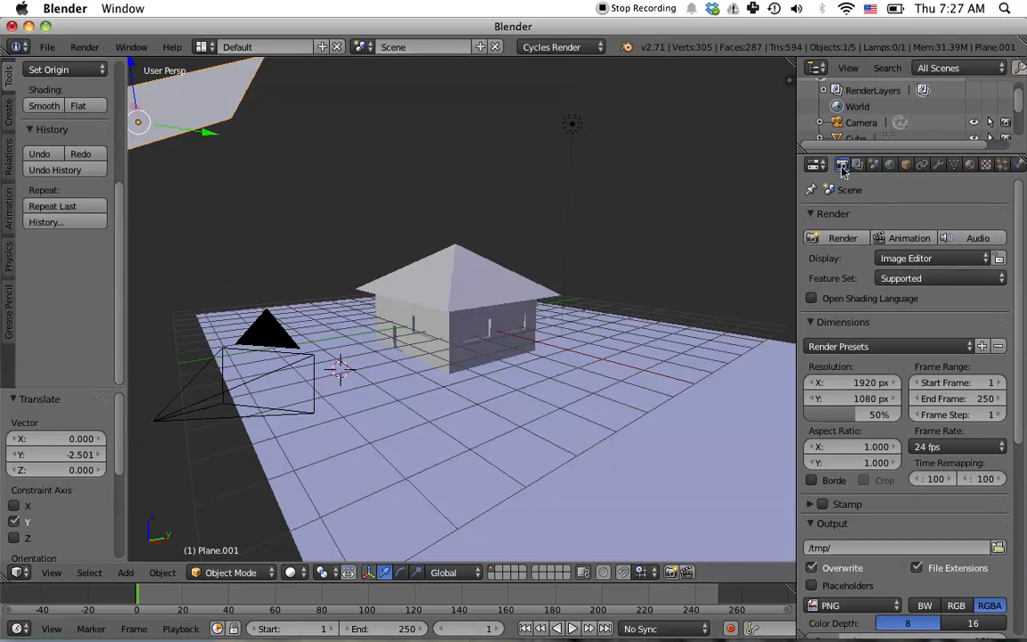
- Set the Cycles render samples to 50 in the Sampling settings
{"action": "scroll", "coordinate": [934, 333], "scroll_direction": "down", "scroll_amount": 7}
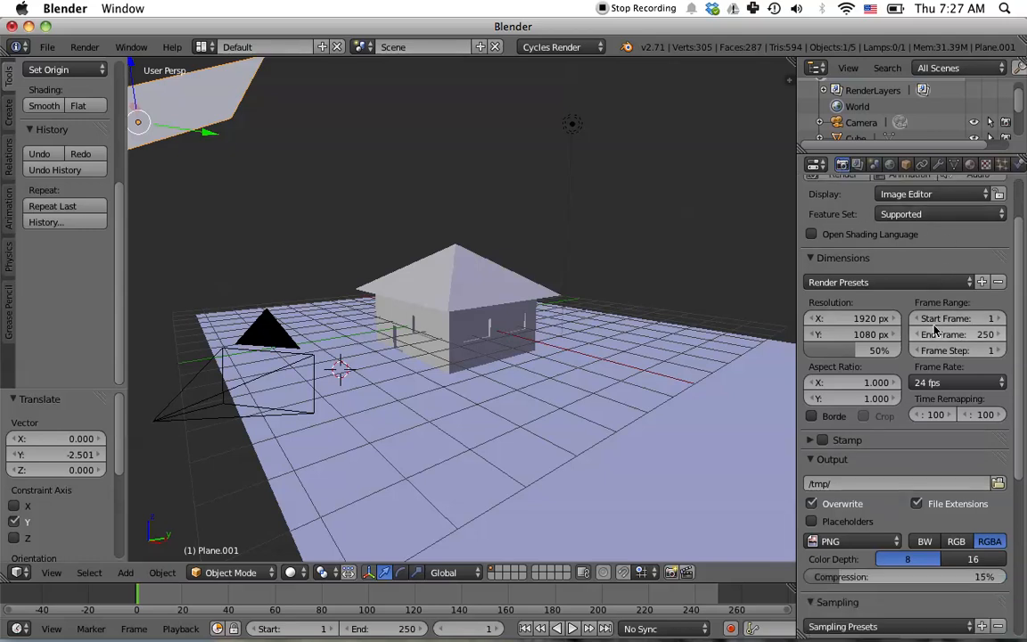
{"action": "scroll", "coordinate": [909, 352], "scroll_direction": "down", "scroll_amount": 1}
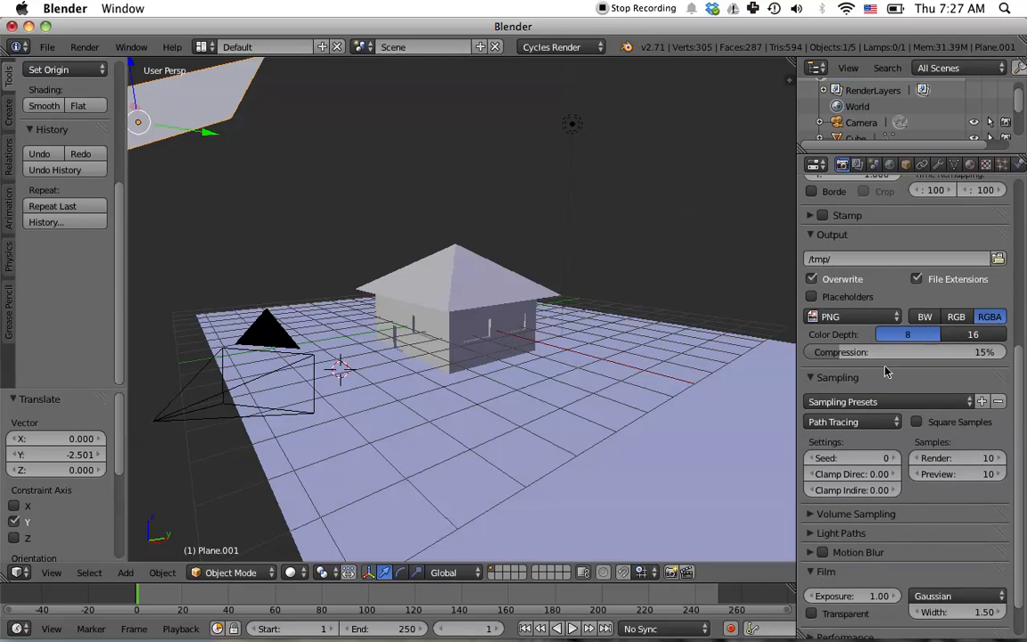
{"action": "left_click", "coordinate": [985, 458]}
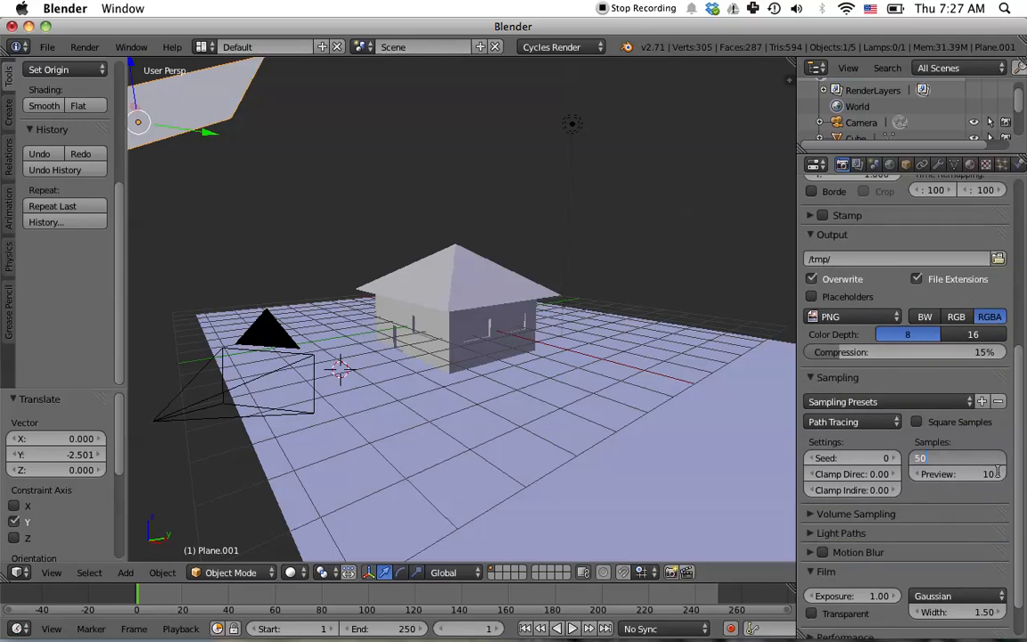
{"action": "type", "text": "50"}
{"action": "key", "text": "Return"}
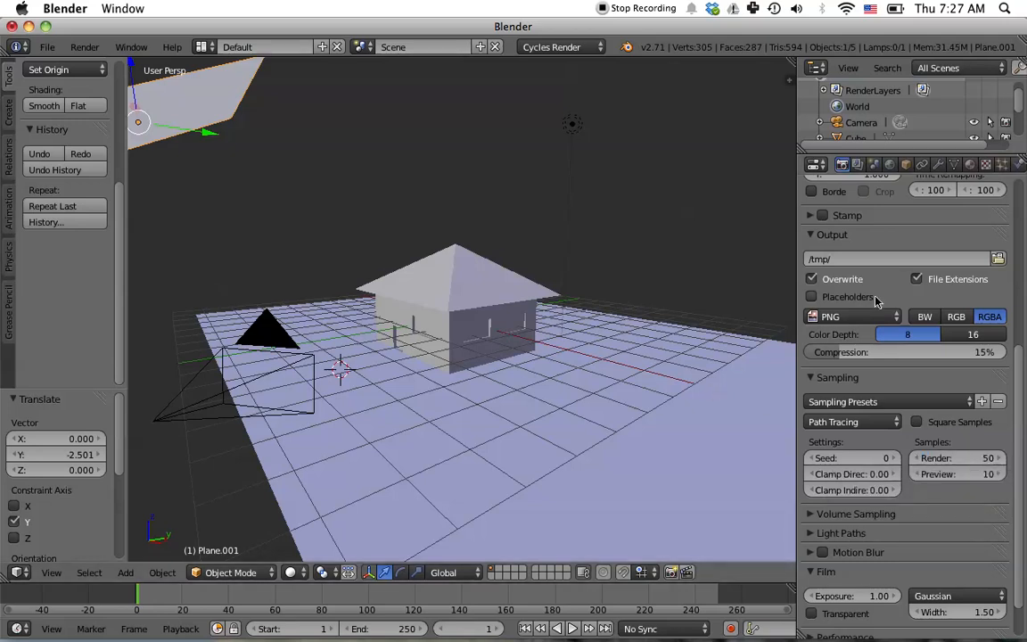
- Render the scene from the camera
{"action": "scroll", "coordinate": [892, 286], "scroll_direction": "up", "scroll_amount": 4}
{"action": "scroll", "coordinate": [892, 286], "scroll_direction": "up", "scroll_amount": 5}
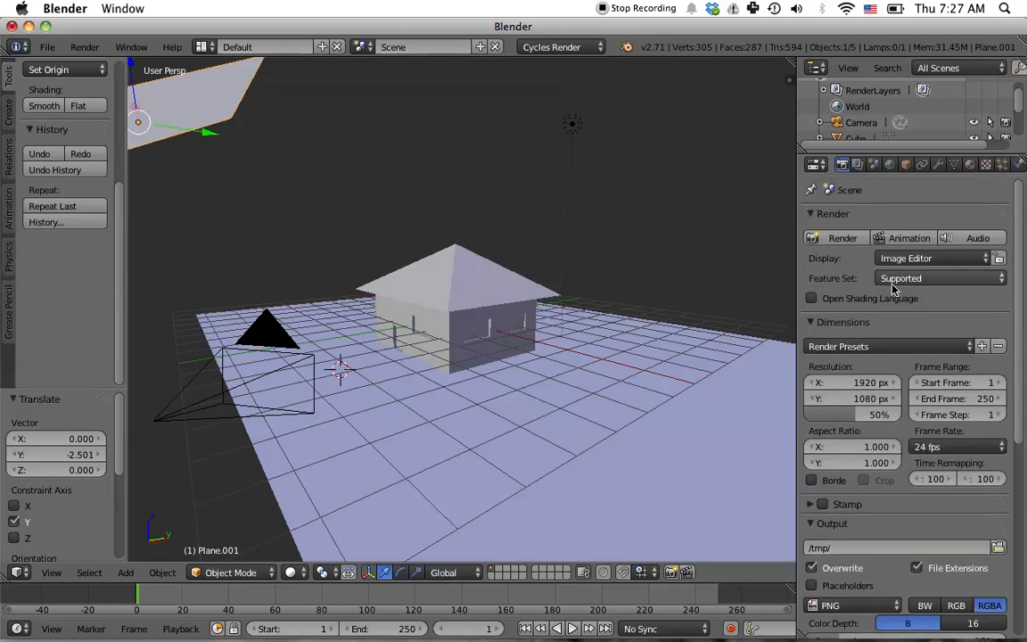
{"action": "left_click", "coordinate": [838, 238]}
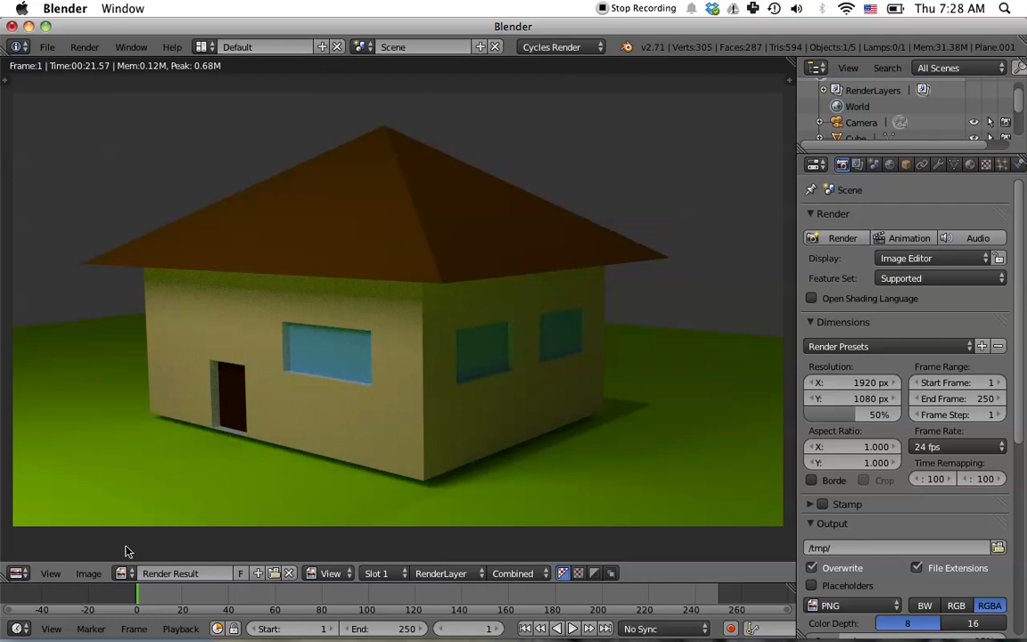
- Try saving the render as an image, leave the file browser without saving, and close the render result
{"action": "left_click", "coordinate": [89, 573]}
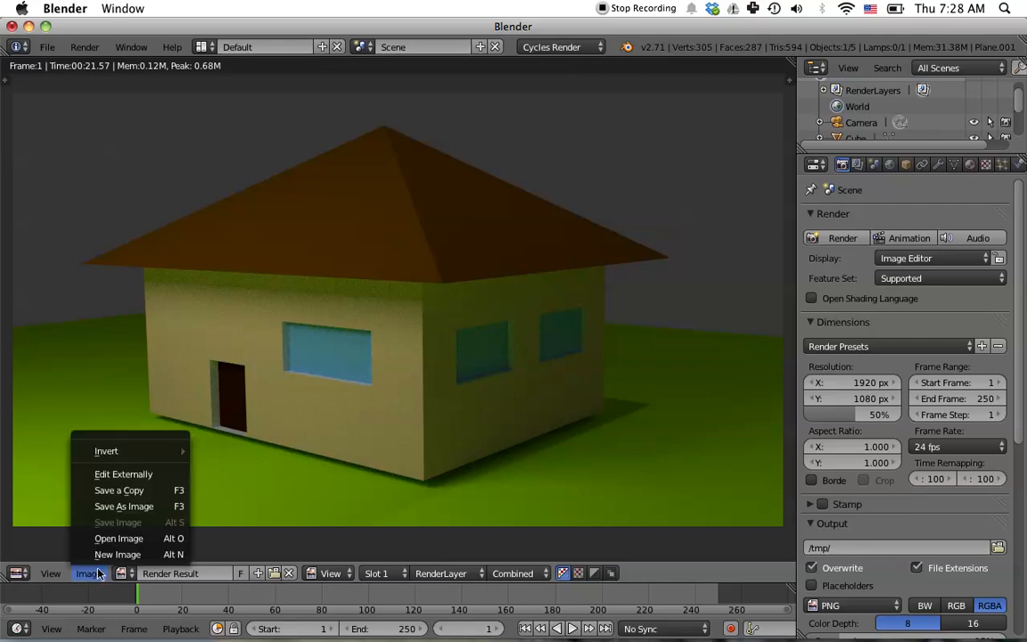
{"action": "left_click", "coordinate": [148, 510]}
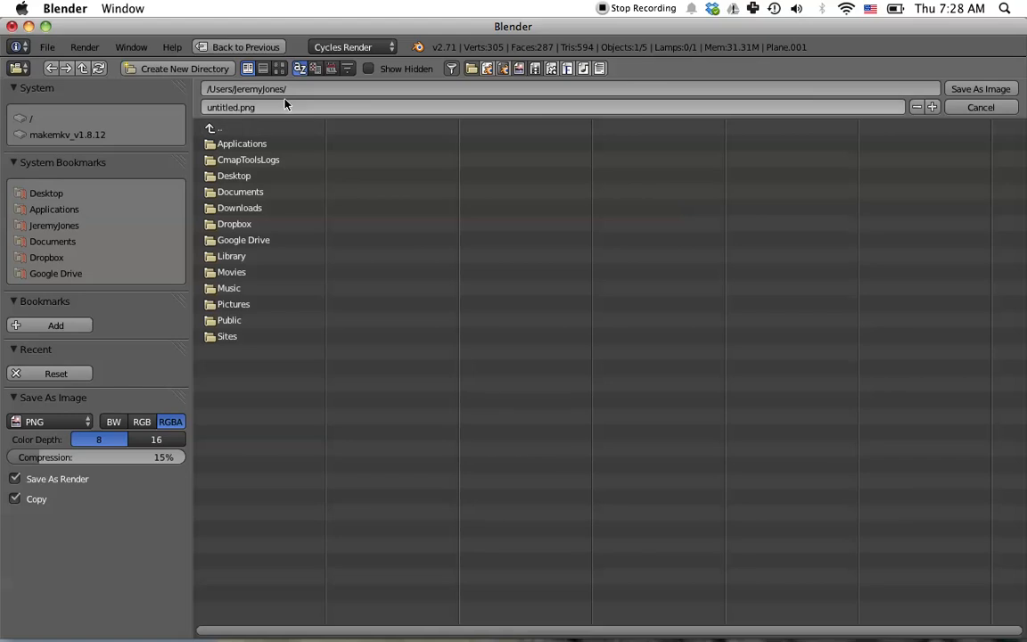
{"action": "left_click", "coordinate": [250, 48]}
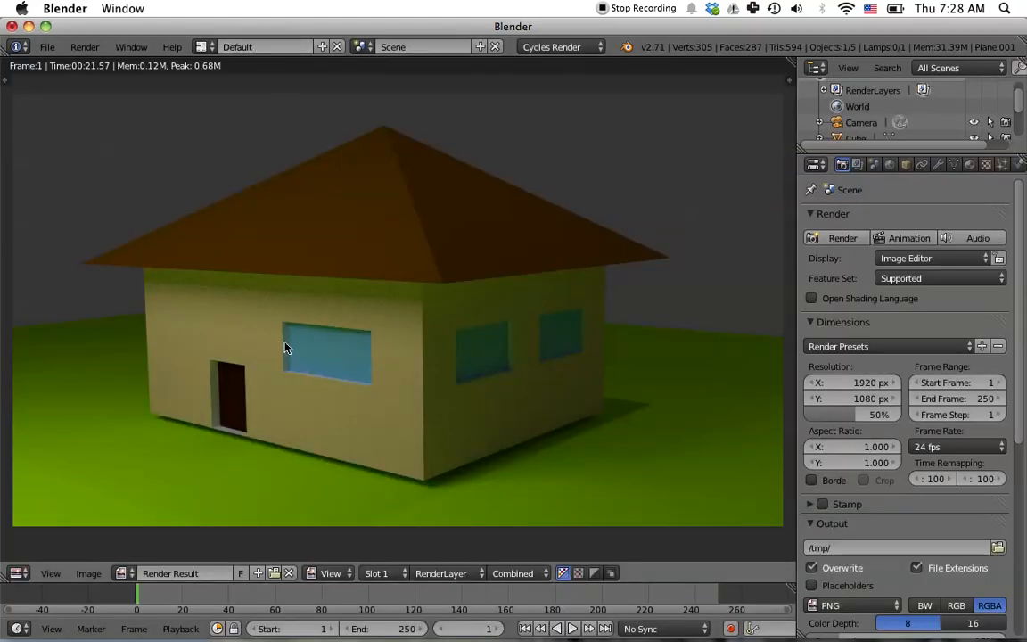
{"action": "key", "text": "Escape"}
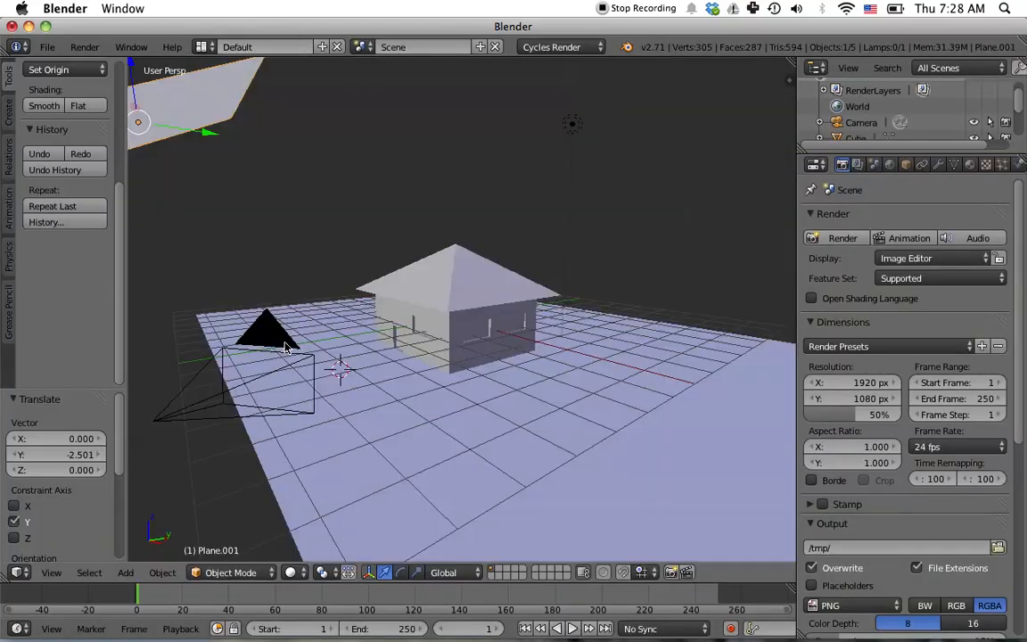